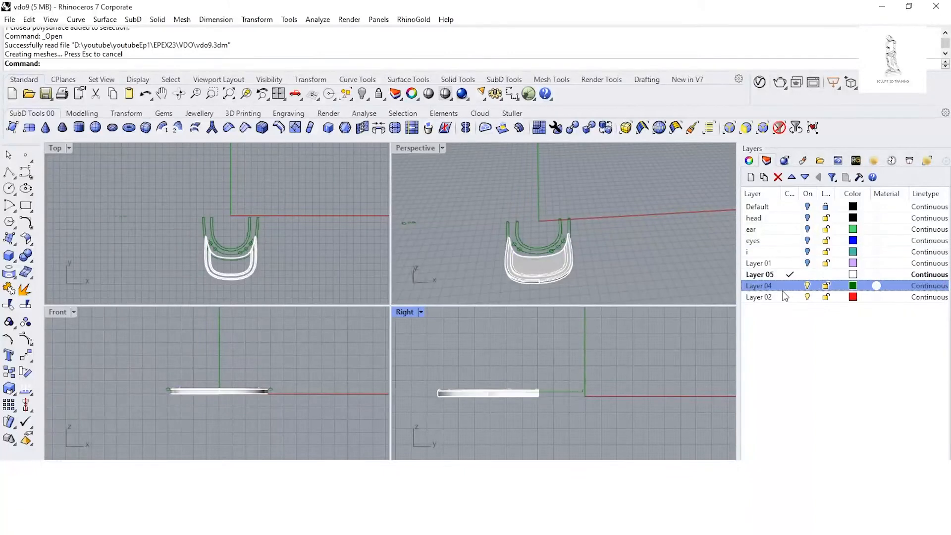
Step: Make Layer 04 the current layer and hide all the green curves above the white frame part
click(790, 286)
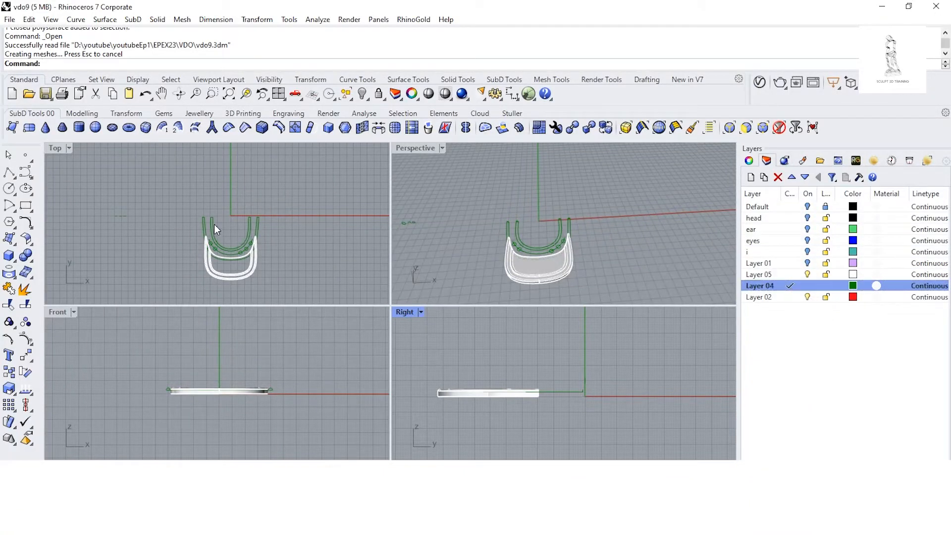
scroll(214, 229, up, 3)
drag(170, 183, 352, 294)
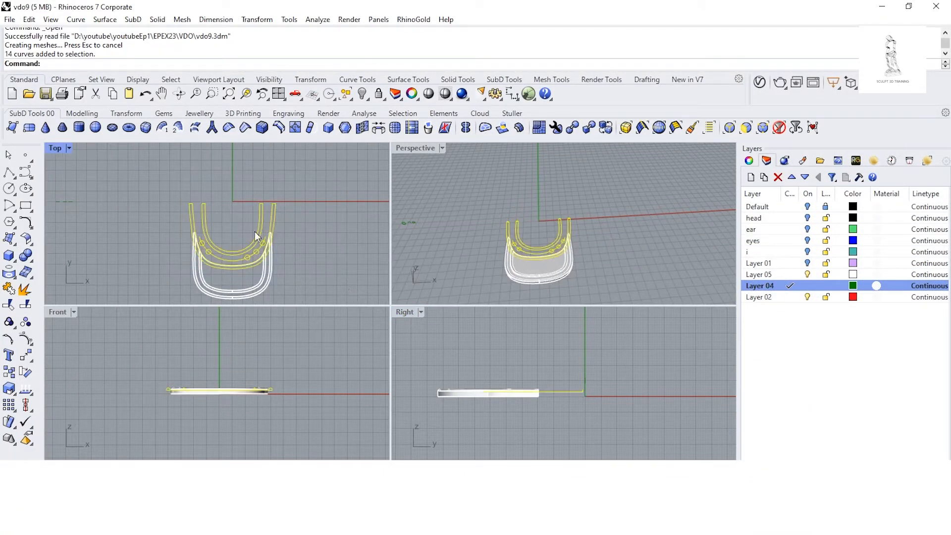
click(363, 95)
Step: Extract the two rounded outer rim surfaces and the two outer side wall surfaces from the white part without copying
right_drag(543, 240, 548, 210)
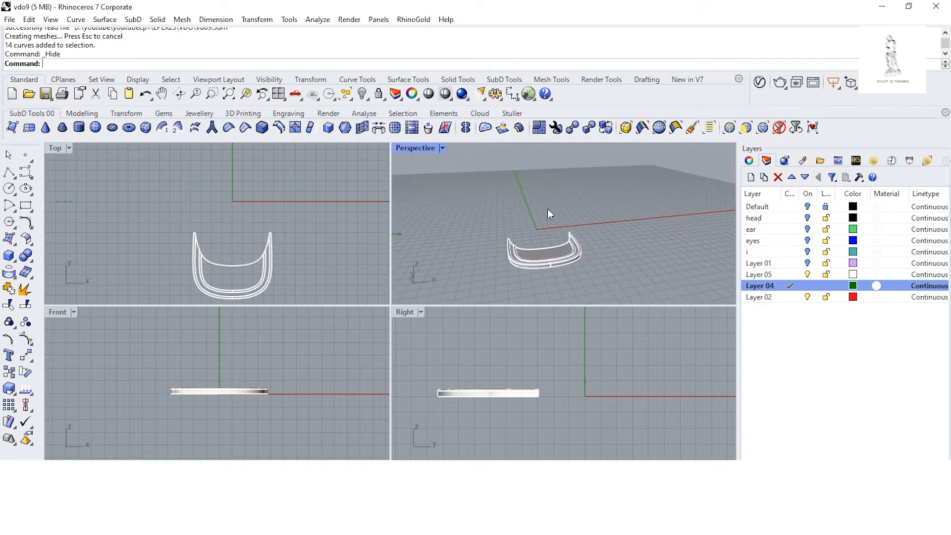
double_click(415, 148)
scroll(385, 355, up, 6)
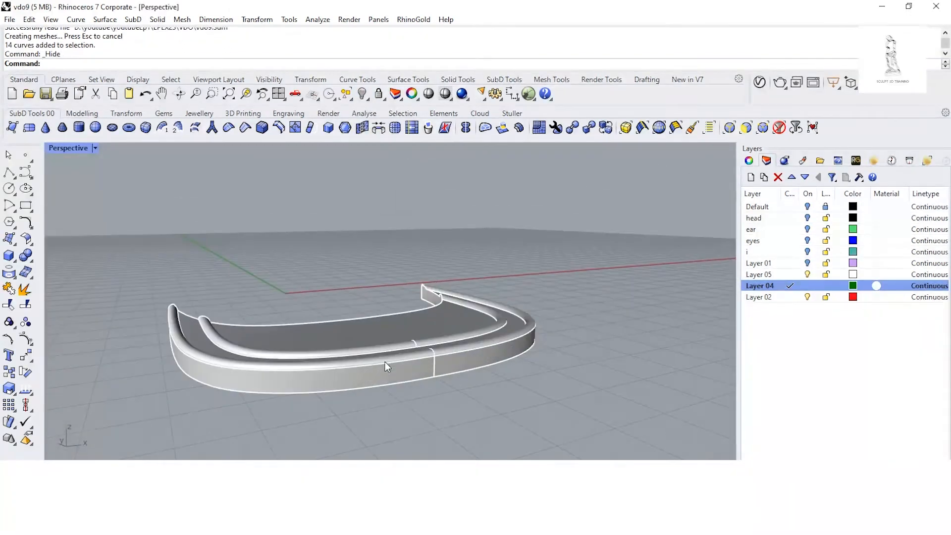
mouse_move(427, 373)
right_down()
mouse_move(407, 423)
mouse_move(452, 335)
mouse_move(465, 332)
mouse_move(433, 373)
right_up()
scroll(452, 335, up, 6)
scroll(432, 374, down, 5)
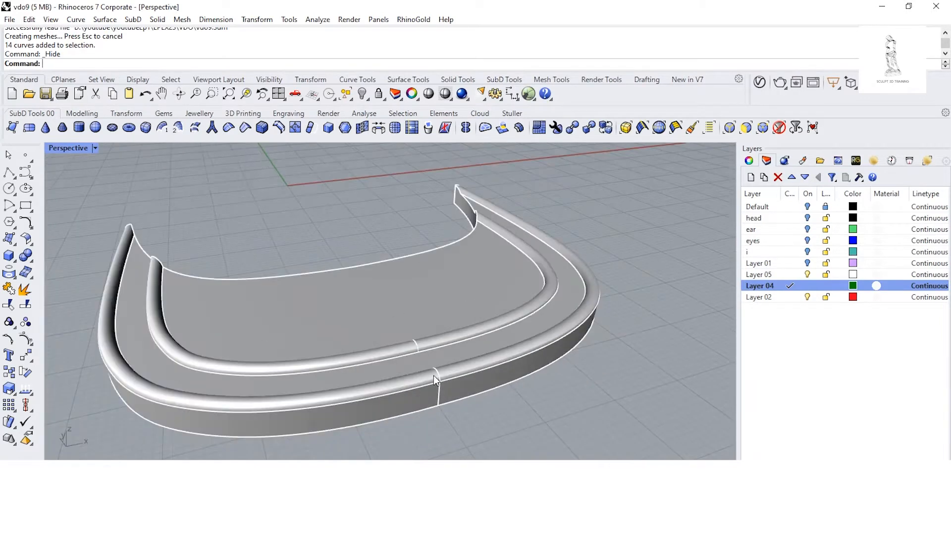
click(33, 263)
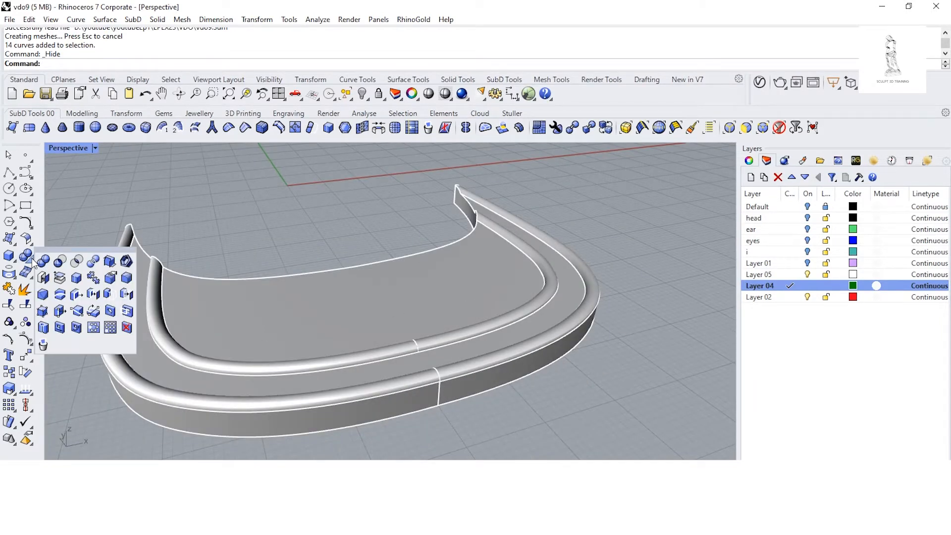
click(56, 278)
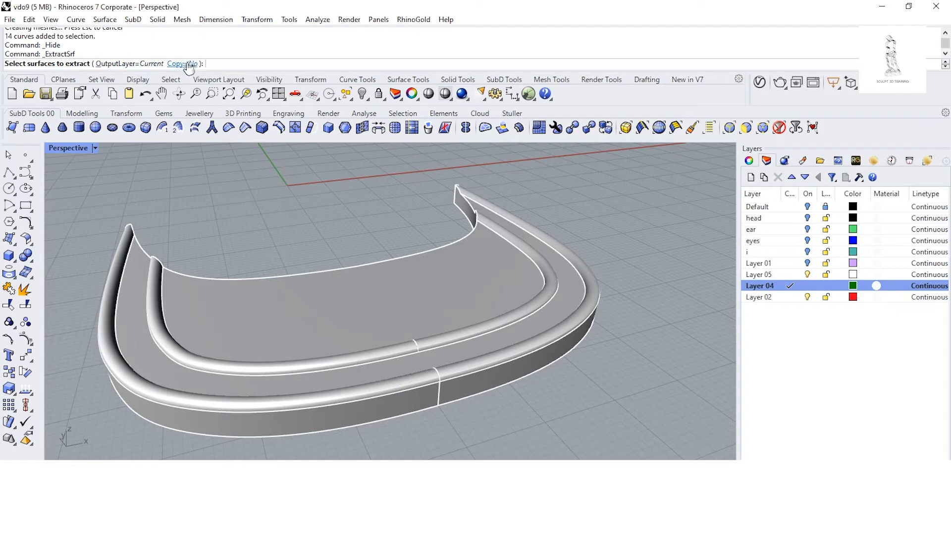
click(430, 379)
click(454, 371)
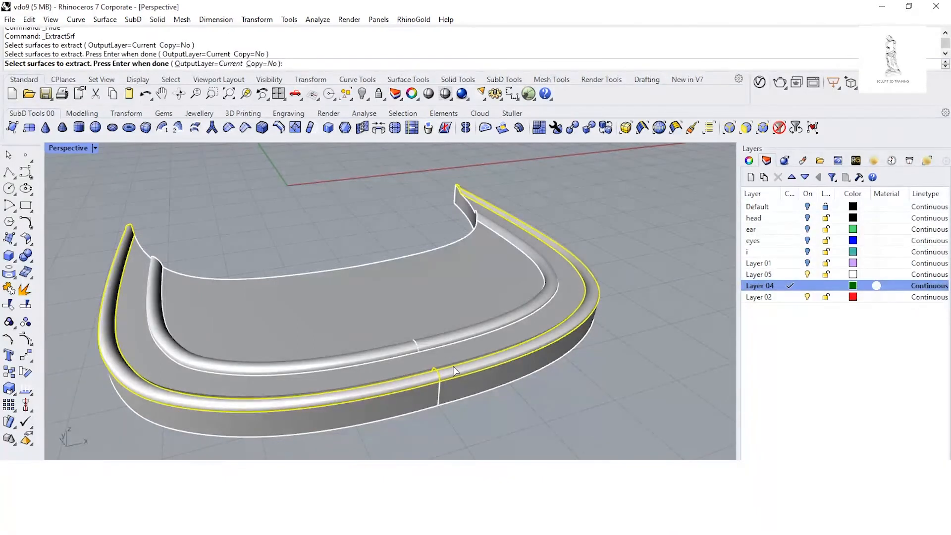
click(454, 384)
click(418, 400)
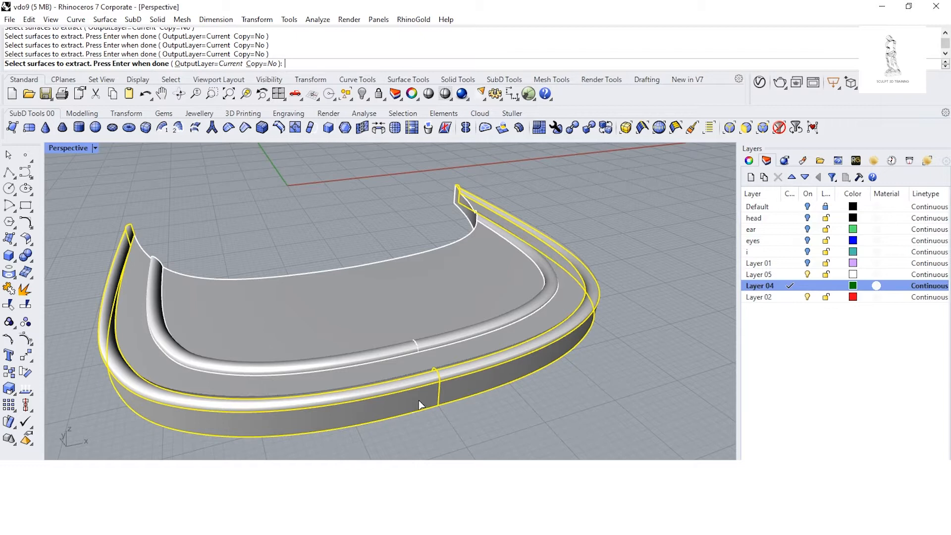
right_click(514, 419)
Step: Merge the two halves of the extracted rounded outer rim into a single surface with MergeSrf
scroll(430, 396, up, 3)
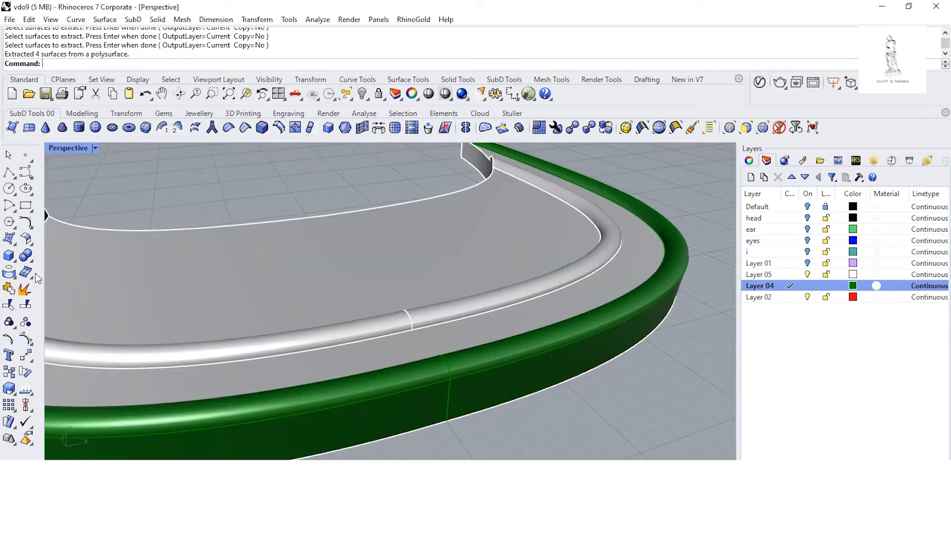
click(30, 242)
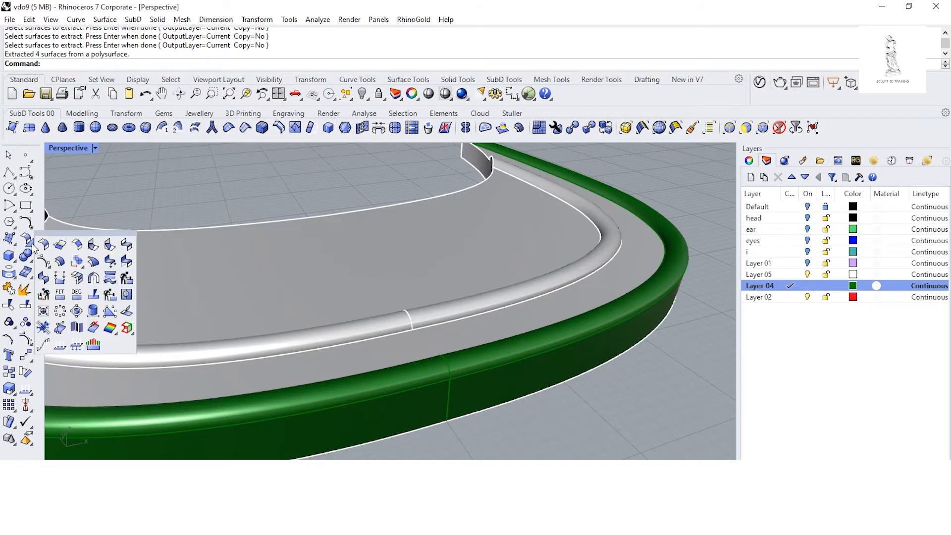
click(43, 278)
click(438, 369)
click(475, 356)
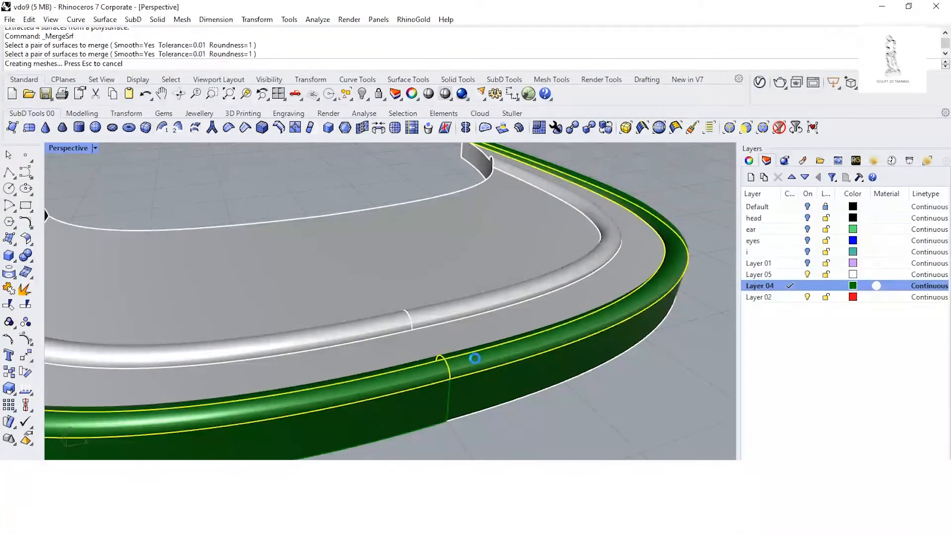
Step: Delete the two extracted outer side wall surfaces below the rim
right_drag(552, 426, 431, 324)
click(426, 305)
click(346, 316)
key(Delete)
Step: Duplicate both lower outer edges of the white part as curves on the current layer
scroll(411, 337, down, 5)
click(15, 276)
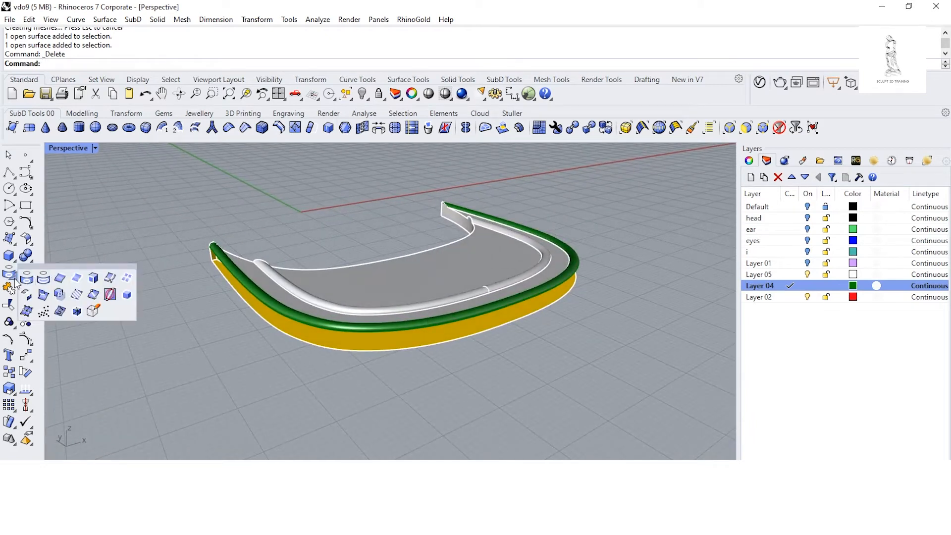
click(57, 279)
click(300, 348)
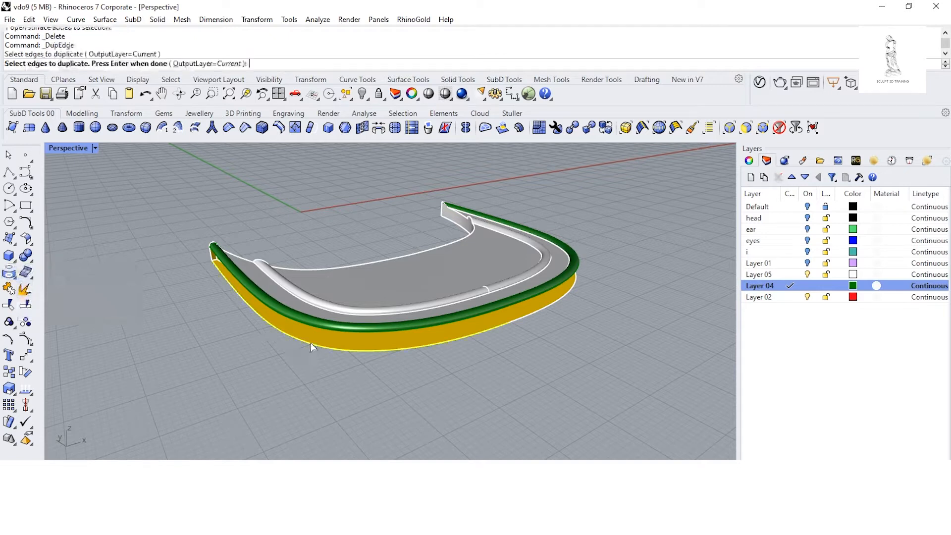
right_drag(582, 313, 458, 303)
right_click(457, 299)
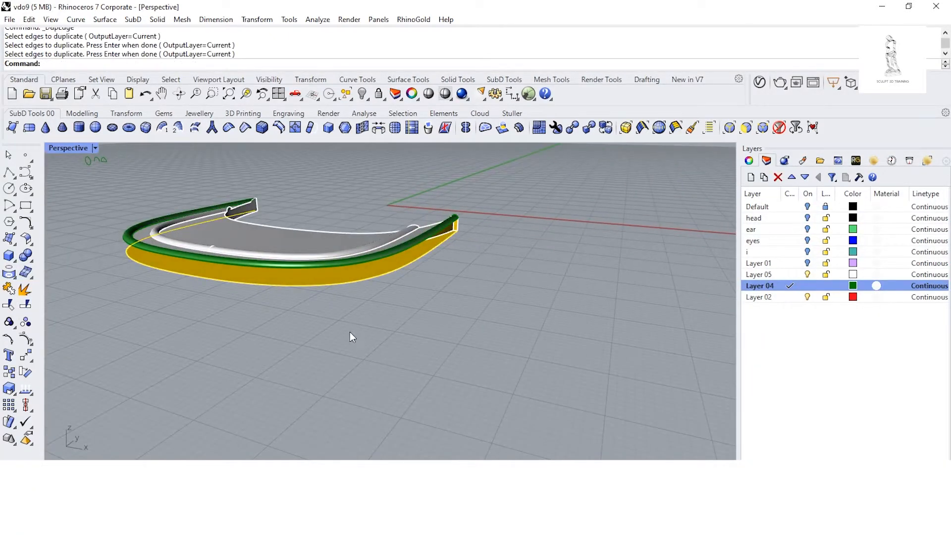
Step: Turn off Layer 05 and check the two duplicated lower edge curves on their own
right_drag(350, 333, 545, 337)
click(808, 274)
click(502, 367)
right_drag(501, 367, 484, 349)
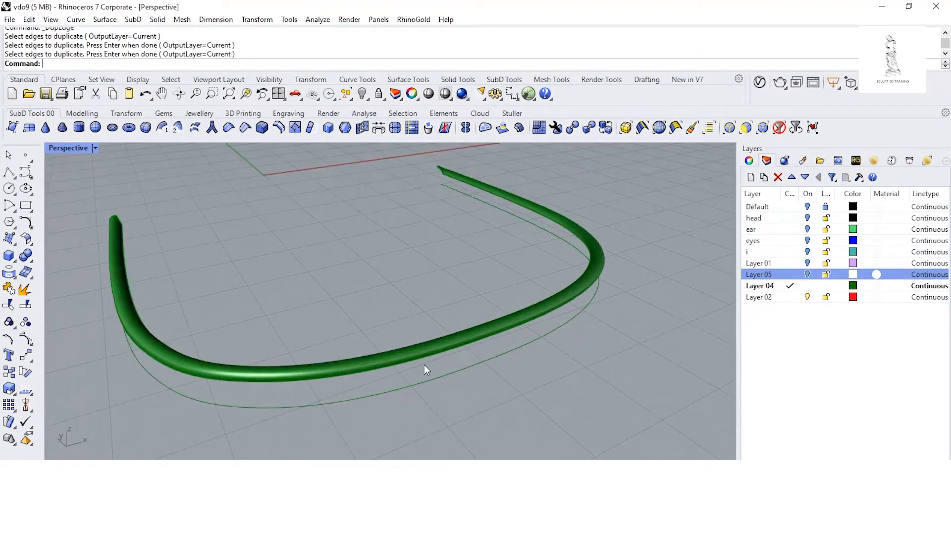
click(453, 373)
click(502, 354)
click(514, 392)
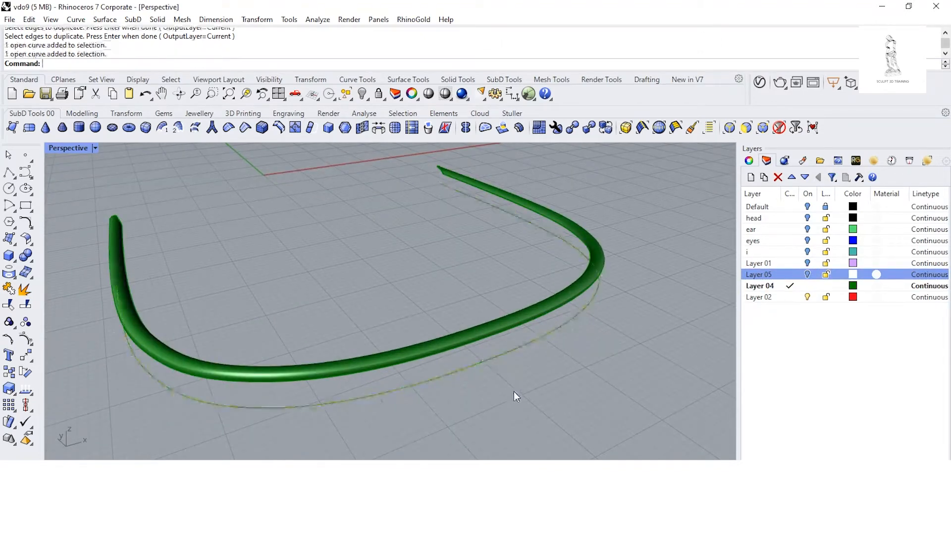
Step: Match the two lower curves where they meet, using Position continuity, Position at the other end and averaged curves
click(30, 227)
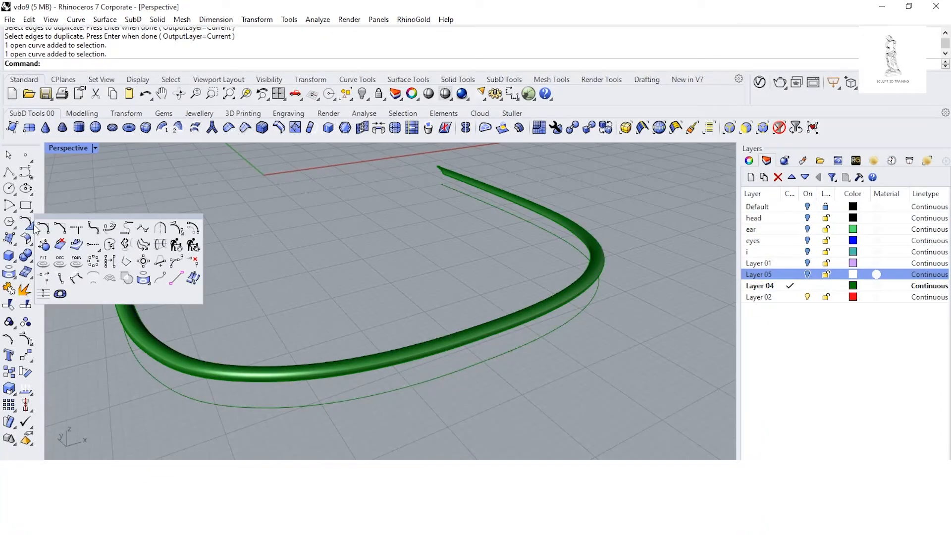
click(143, 229)
click(501, 354)
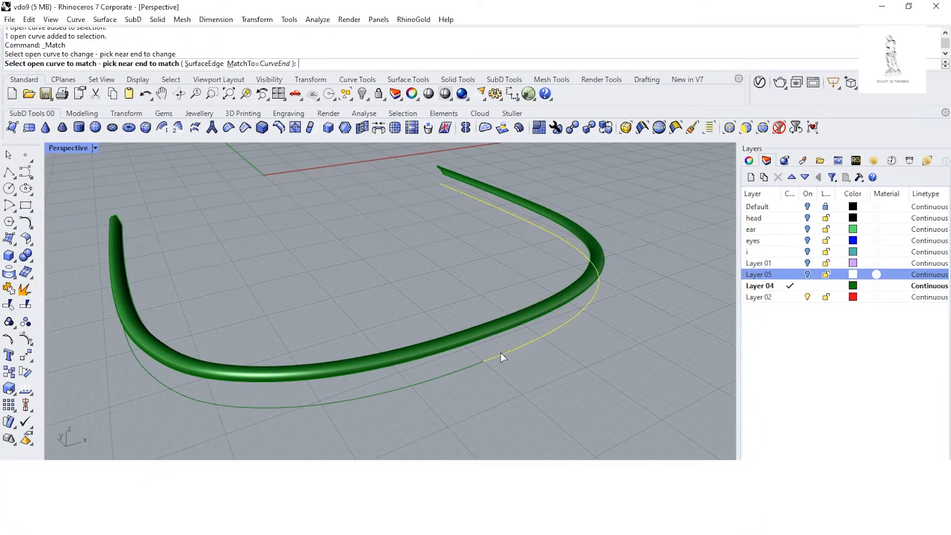
click(477, 364)
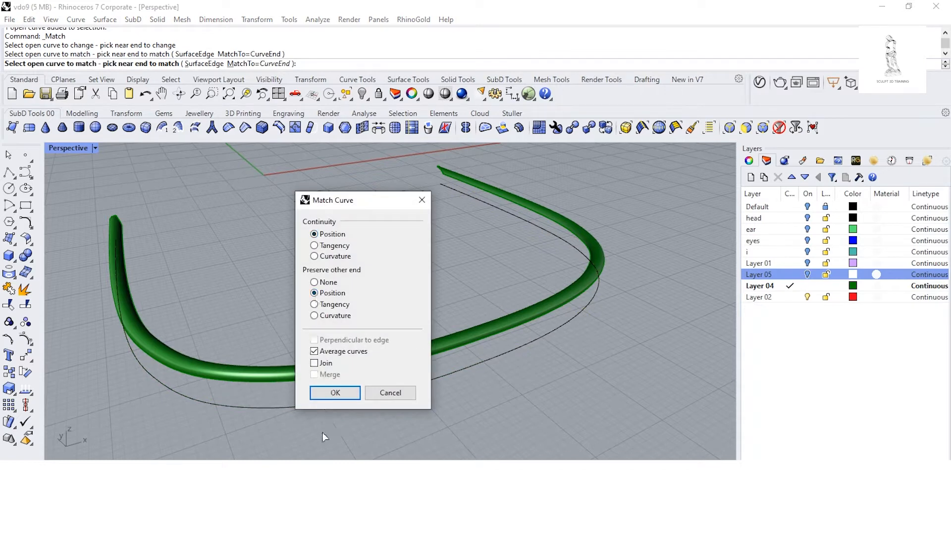
click(335, 392)
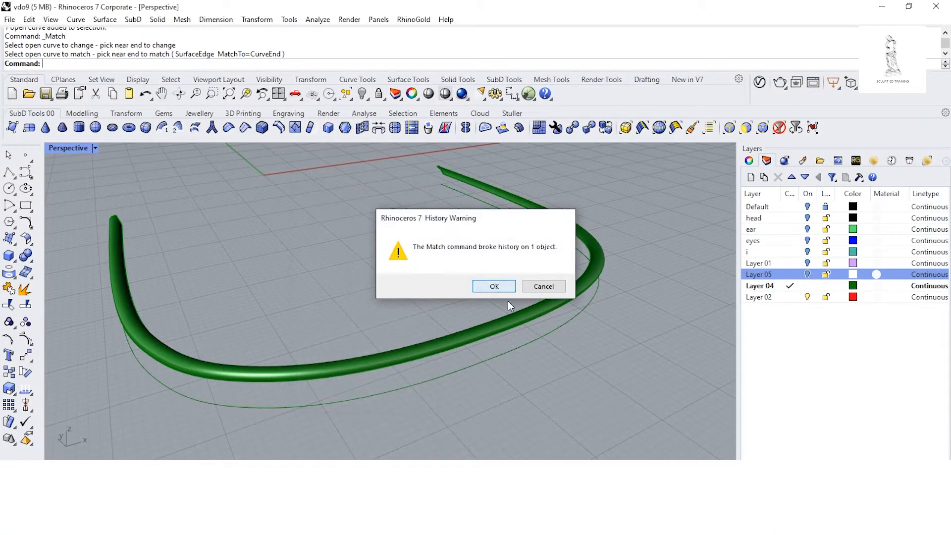
click(492, 284)
click(506, 367)
right_drag(423, 409, 497, 396)
click(552, 400)
Step: Start a two-rail sweep, turn Layer 05 back on, and use the lower outer curve and the merged rim's lower edge as rails
click(105, 19)
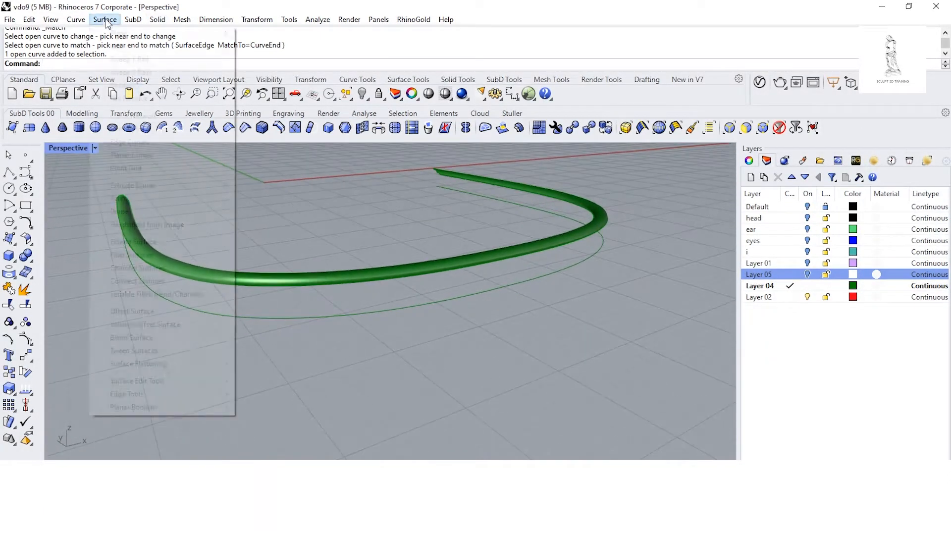
click(121, 70)
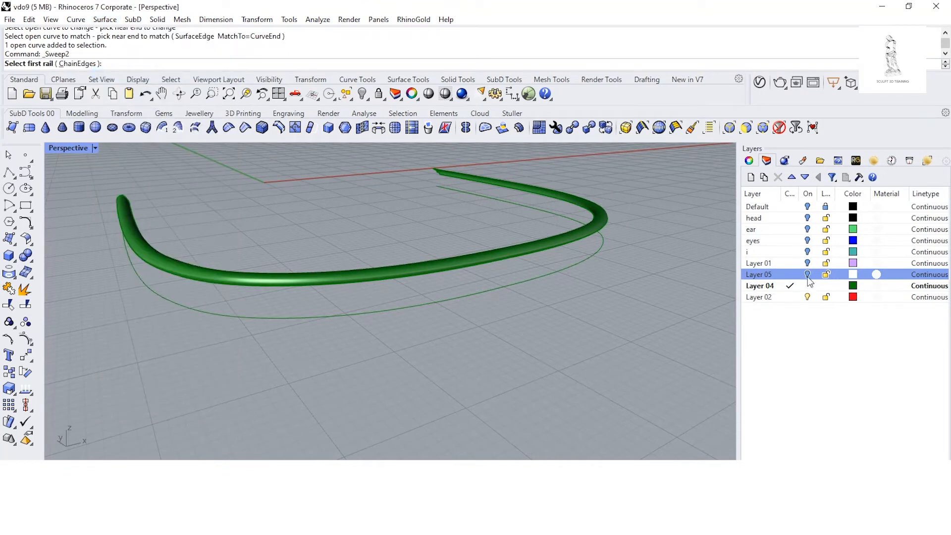
click(808, 274)
right_drag(363, 298, 388, 274)
click(373, 289)
click(404, 321)
click(368, 257)
Step: Use the short vertical edges at both tips of the frame as the sweep's cross sections
right_drag(223, 258, 336, 258)
scroll(389, 264, up, 3)
click(231, 256)
scroll(259, 254, down, 5)
right_drag(443, 257, 471, 224)
scroll(471, 225, up, 3)
click(465, 213)
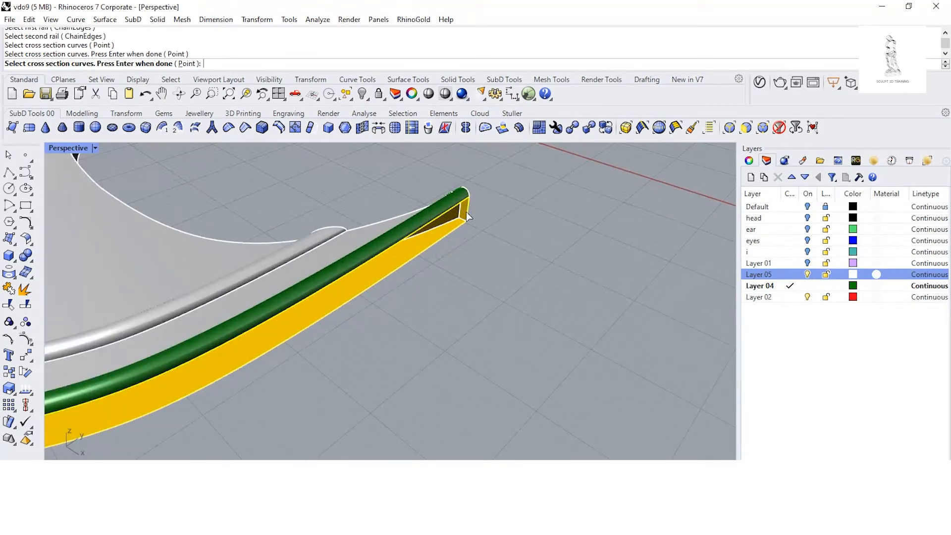
key(Return)
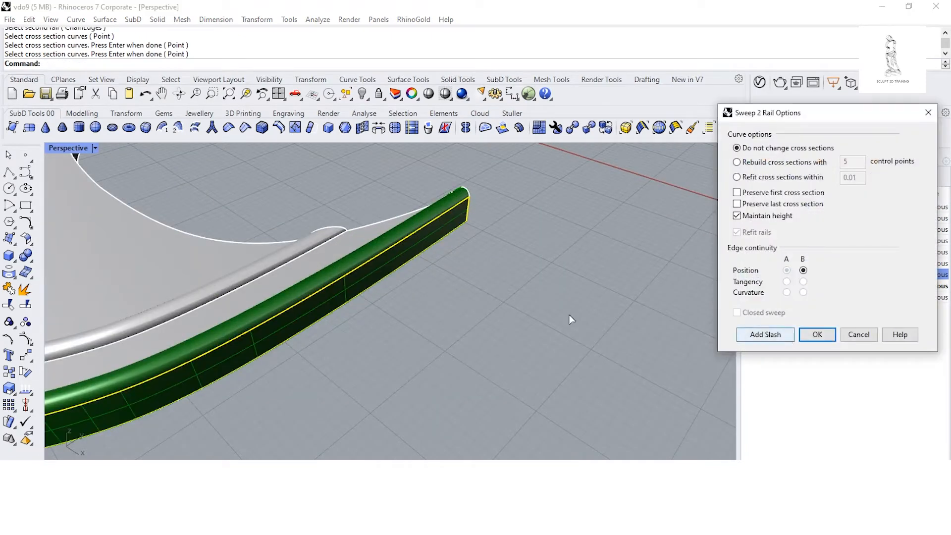
Step: Turn off Maintain height and create the two-rail sweep with cross sections unchanged
scroll(569, 314, down, 5)
right_drag(484, 314, 493, 281)
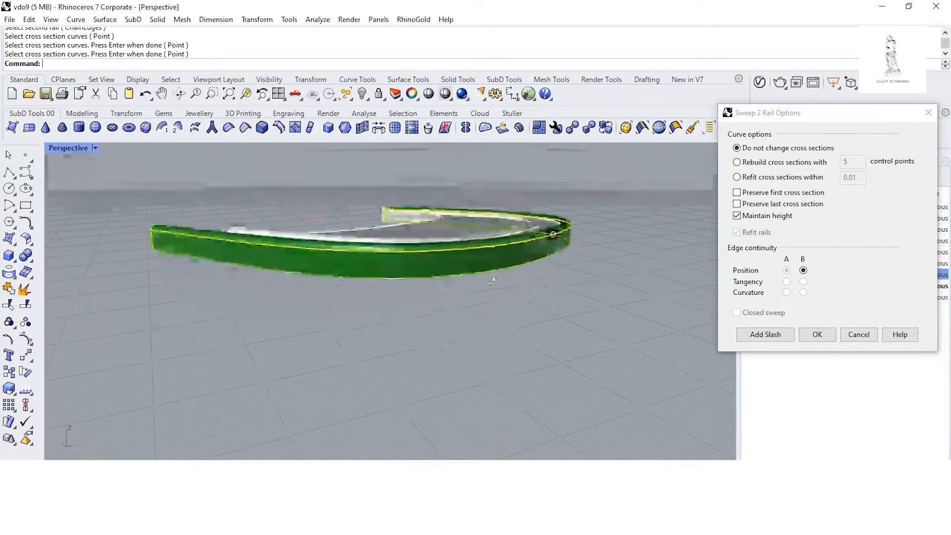
click(737, 216)
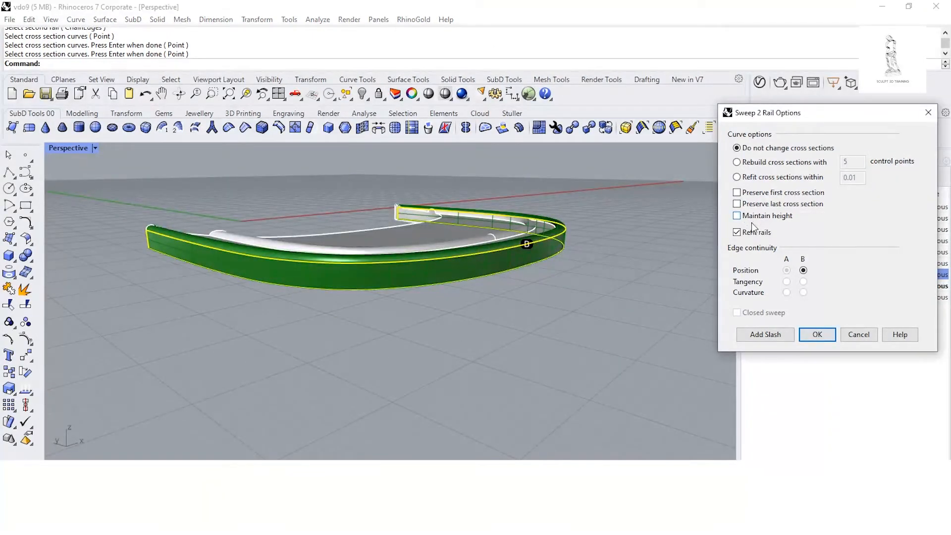
right_drag(478, 245, 528, 302)
scroll(488, 293, up, 5)
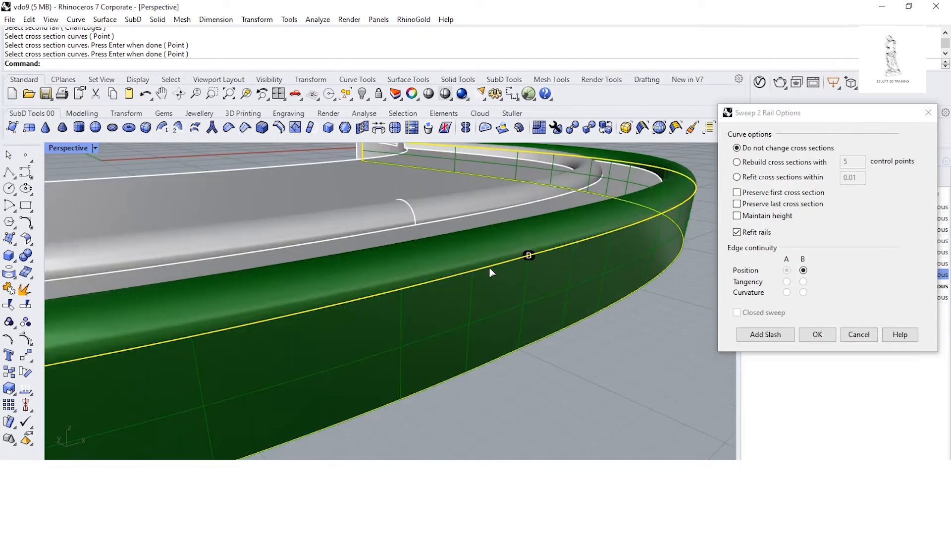
click(818, 334)
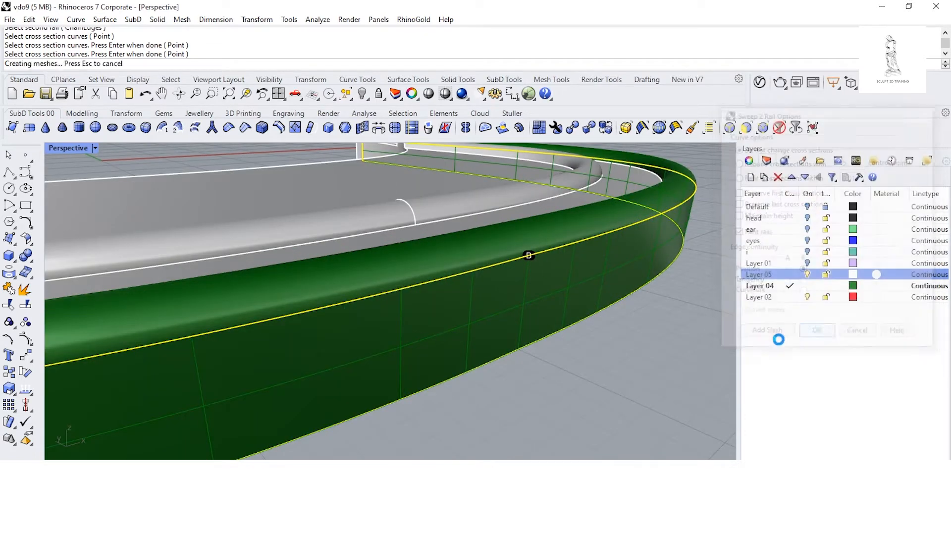
Step: Turn off the isocurve display of the new swept outer wall and inspect the wall from the front
right_drag(668, 353, 527, 321)
scroll(525, 321, down, 3)
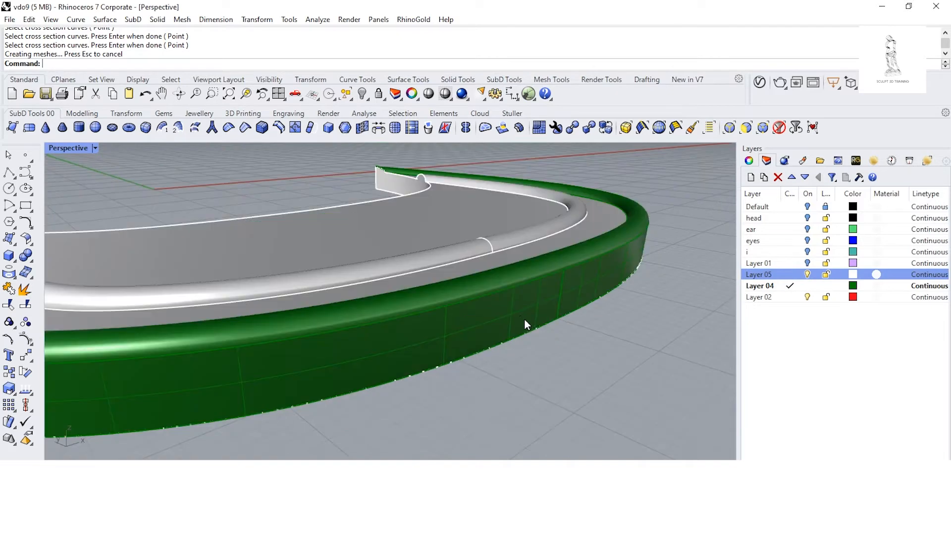
click(525, 320)
click(750, 161)
click(850, 423)
click(662, 359)
right_drag(662, 358, 452, 343)
scroll(352, 306, up, 6)
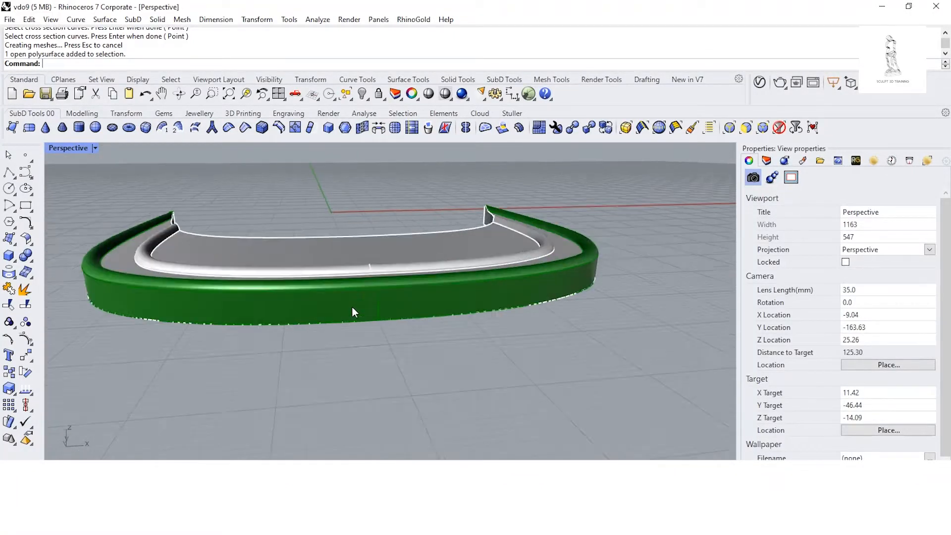
click(368, 313)
click(413, 349)
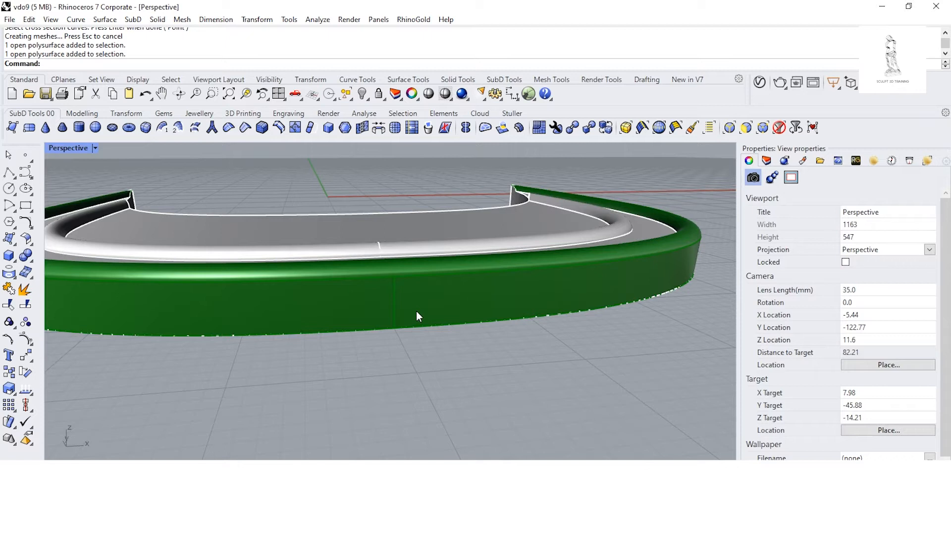
Step: Display the model's layer list in place of the viewport properties
click(767, 160)
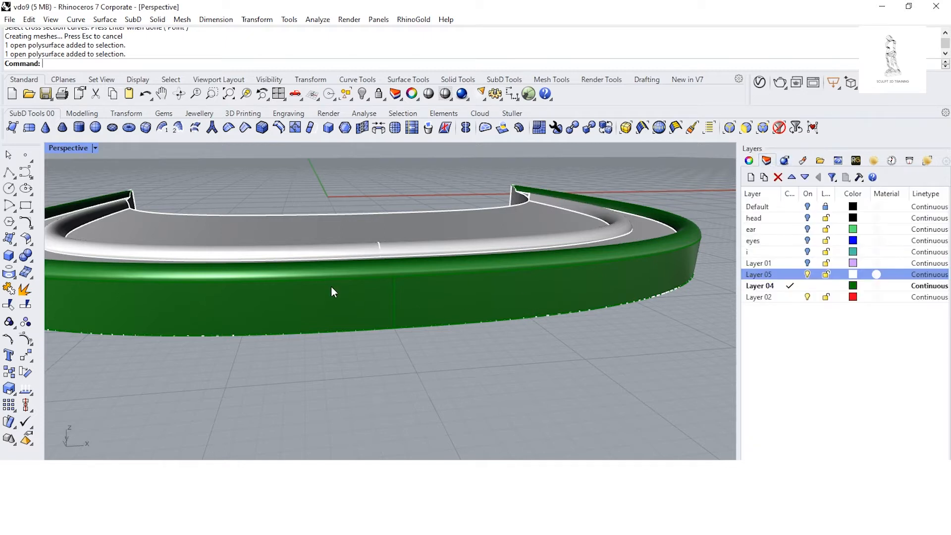
click(33, 263)
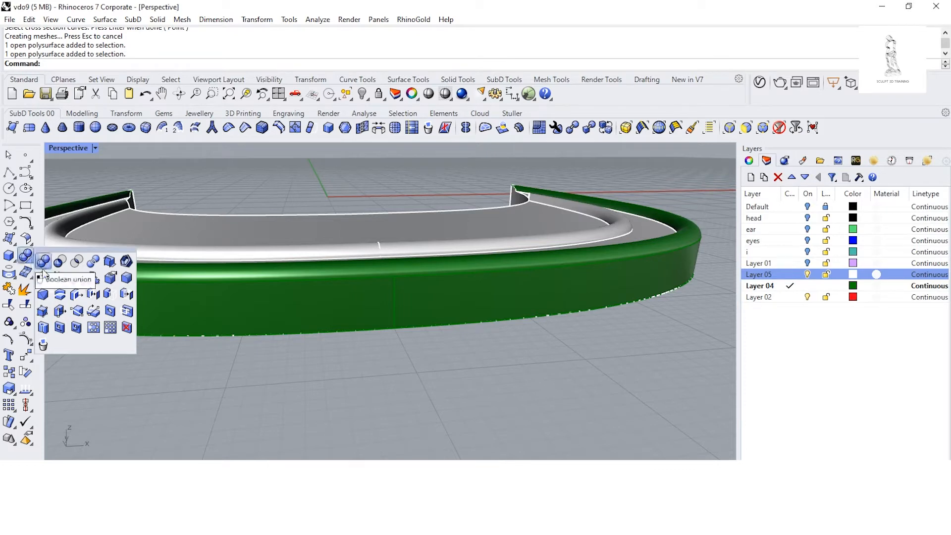
click(32, 243)
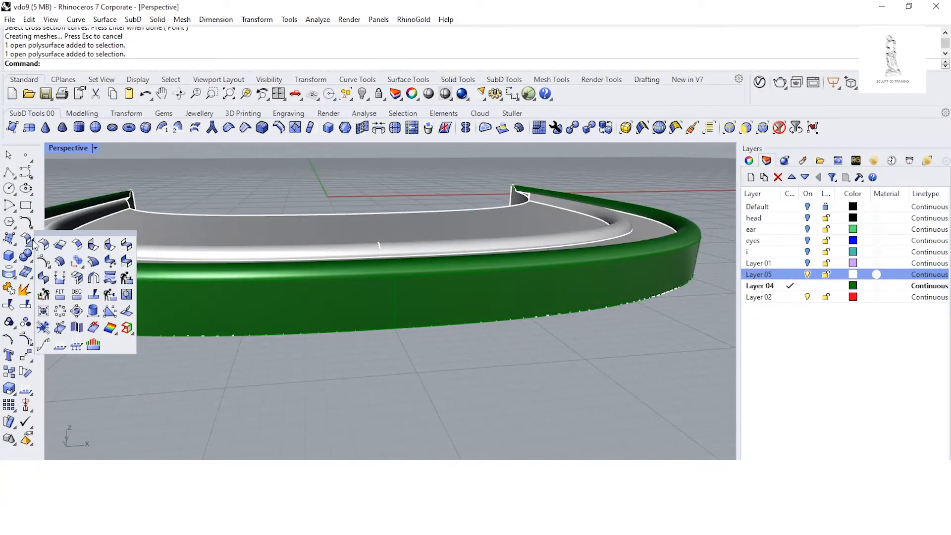
click(44, 279)
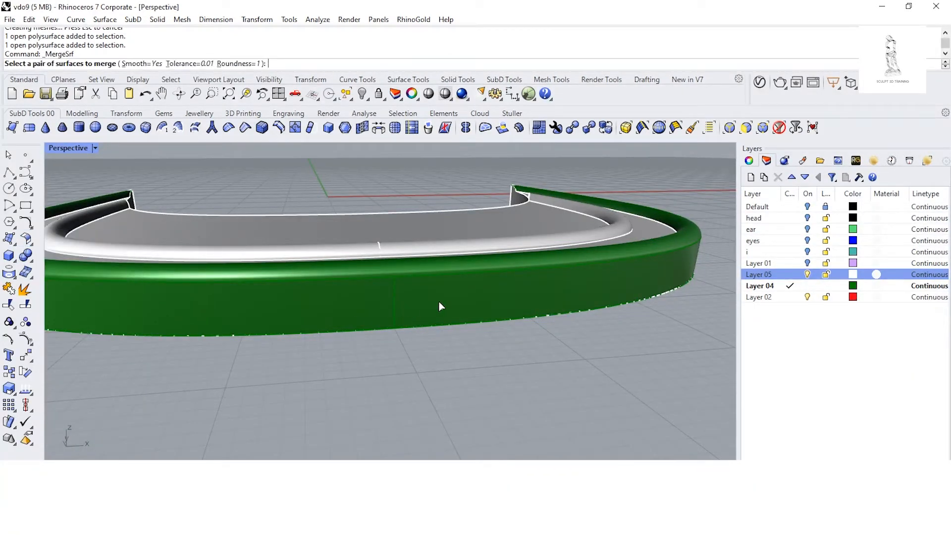
key(Escape)
Step: Extract the left half of the outer side wall as a separate surface and check the selection of both wall halves
click(29, 260)
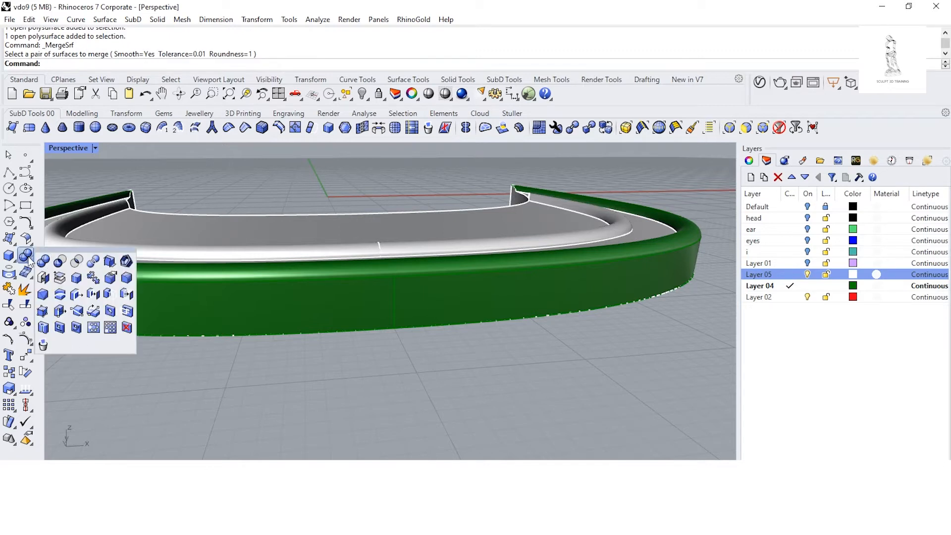
click(59, 280)
click(353, 300)
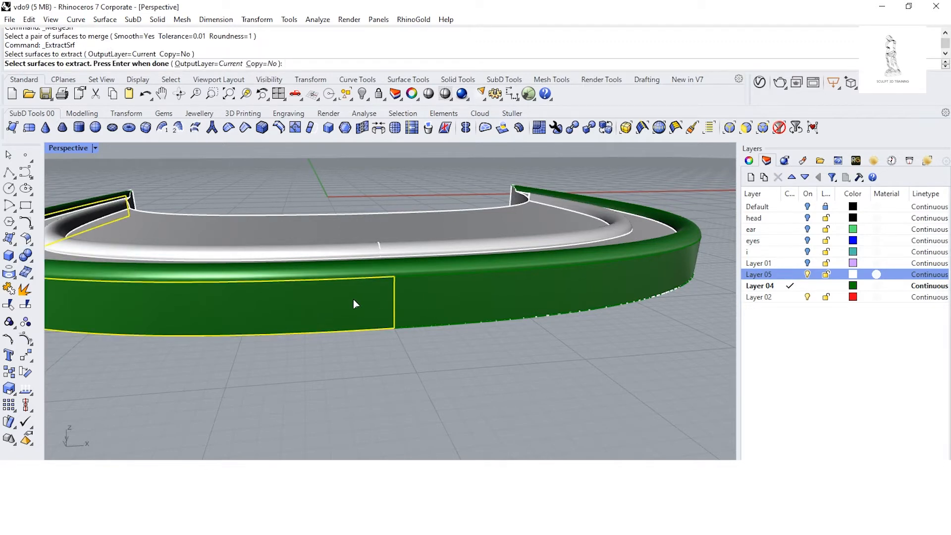
key(Return)
click(484, 284)
click(441, 298)
click(358, 304)
click(475, 368)
Step: Merge the two halves of the outer side wall into one surface
click(30, 244)
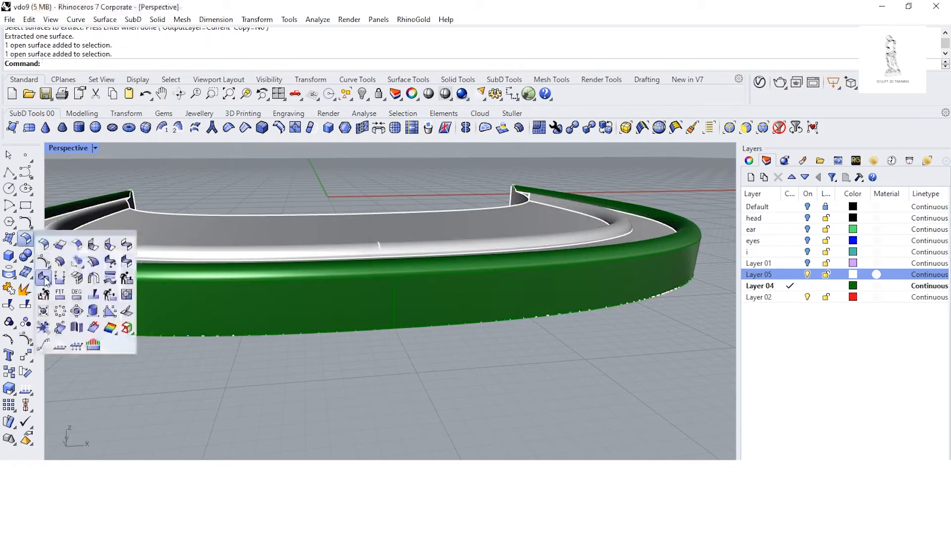
click(44, 276)
click(357, 319)
click(446, 302)
Step: Extract the flat bottom face of the frame and delete it
right_drag(422, 358, 478, 294)
scroll(416, 197, up, 2)
scroll(416, 197, down, 2)
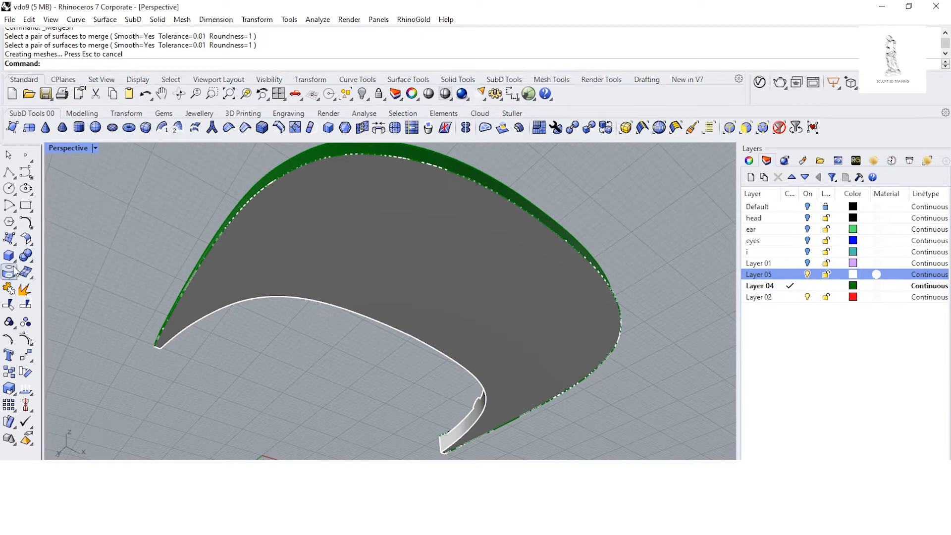
click(33, 261)
click(60, 278)
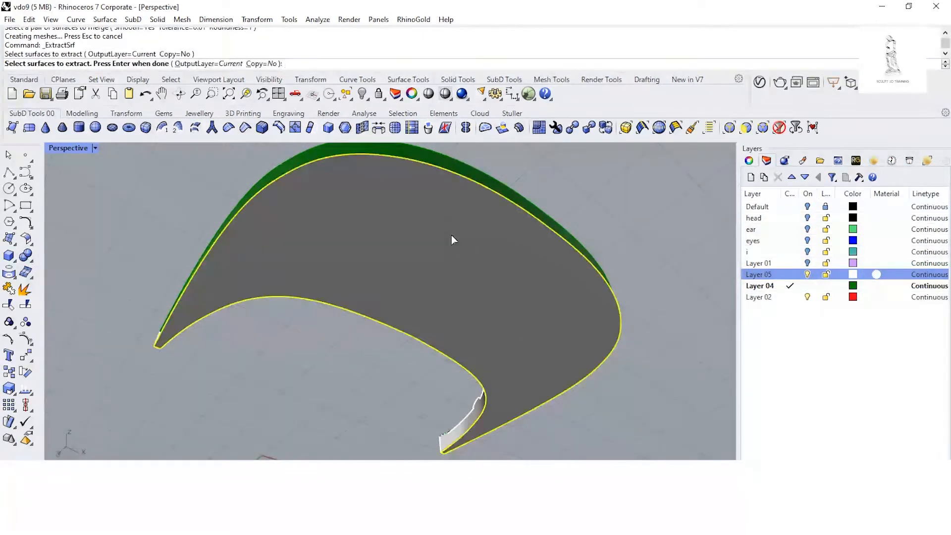
click(451, 235)
key(Return)
key(Delete)
Step: Make Layer 05 current and join the outer wall, the rounded rim and the inner body into one polysurface
right_drag(554, 189, 480, 362)
click(480, 361)
scroll(466, 349, up, 2)
shift+click(441, 331)
shift+click(248, 284)
click(791, 274)
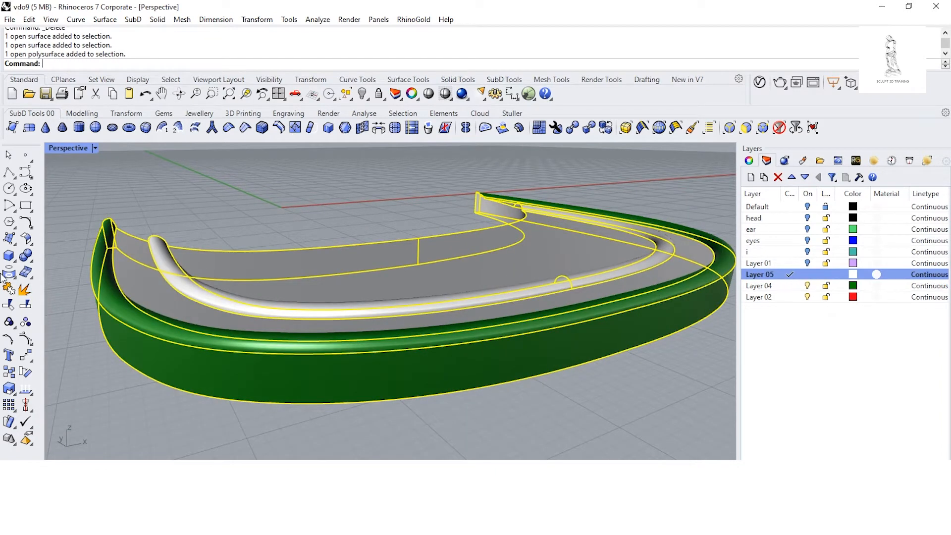
click(14, 291)
Step: Move the joined frame polysurface to Layer 05 and deselect it
click(488, 285)
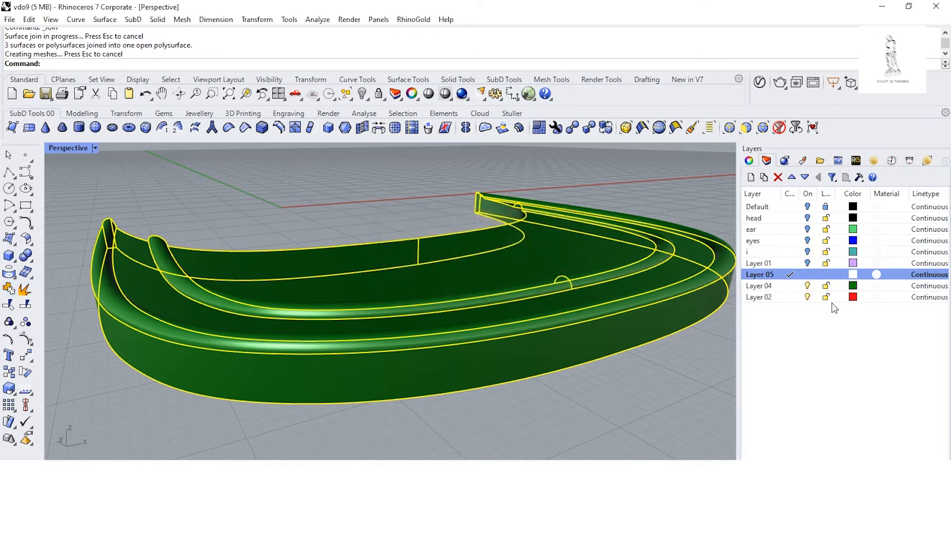
right_click(799, 280)
click(827, 226)
key(Escape)
Step: Close the open underside of the joined frame with the Cap command
right_drag(513, 358, 556, 276)
click(556, 276)
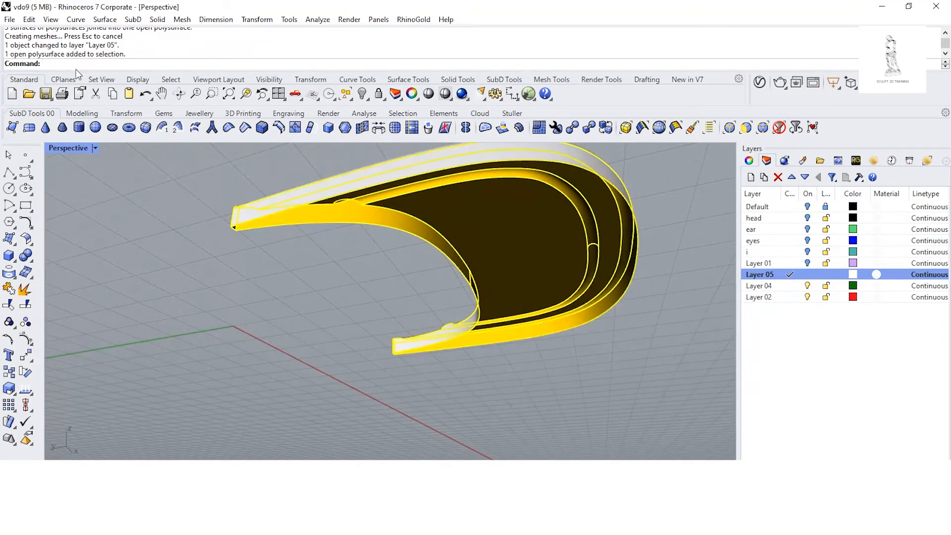
text(Cap)
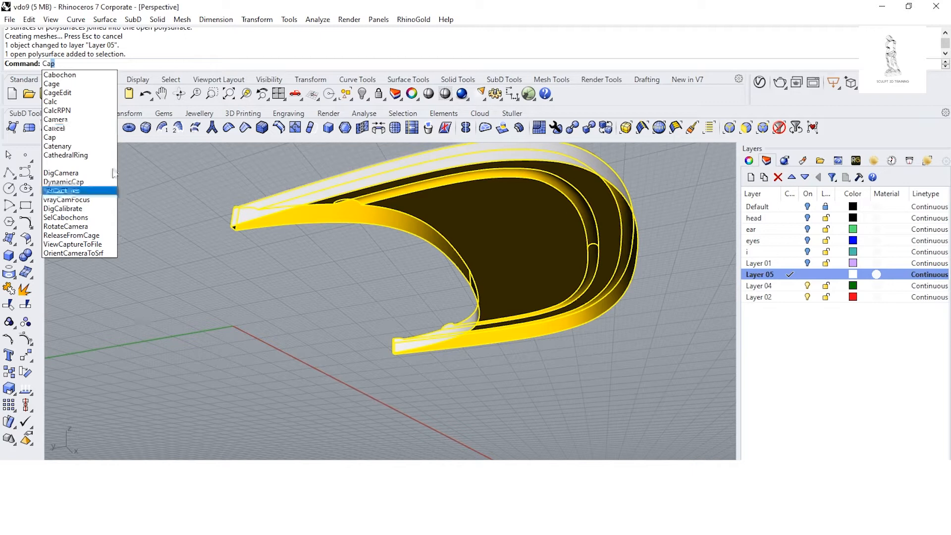
click(52, 138)
Step: Turn off Layer 04 and inspect the capped frame
right_drag(364, 300, 837, 339)
click(798, 288)
right_drag(627, 334, 767, 304)
right_drag(458, 354, 539, 366)
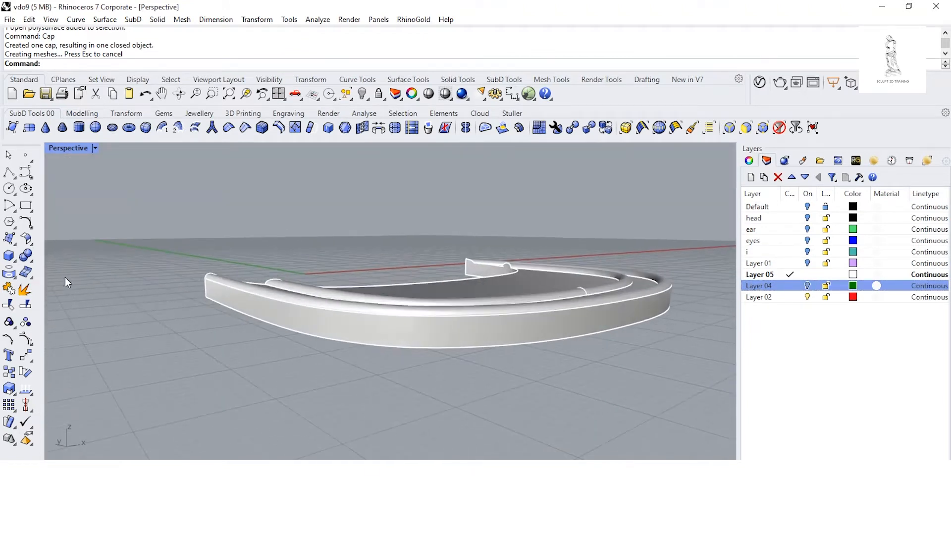
Step: Extract a U-direction isocurve at mid-height along the outer side wall and make Layer 04 current
click(14, 277)
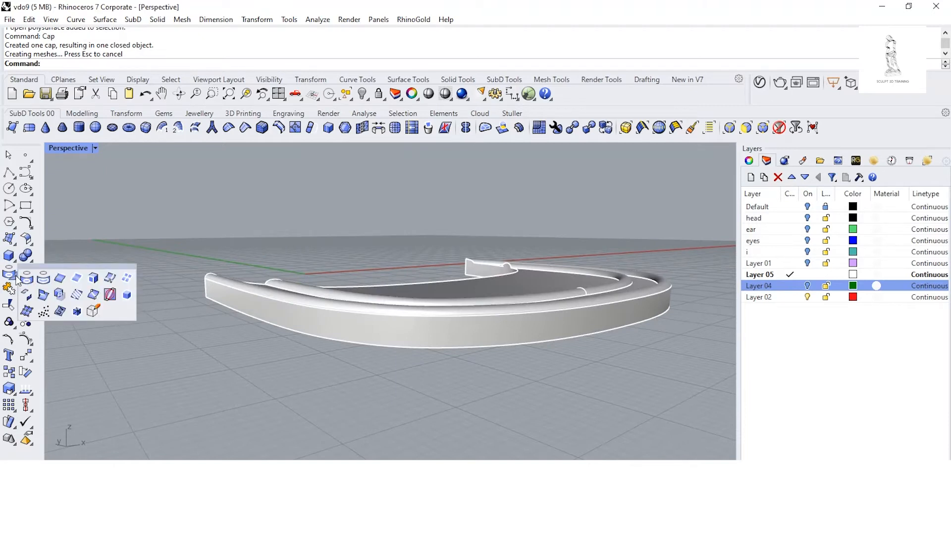
click(113, 280)
click(297, 325)
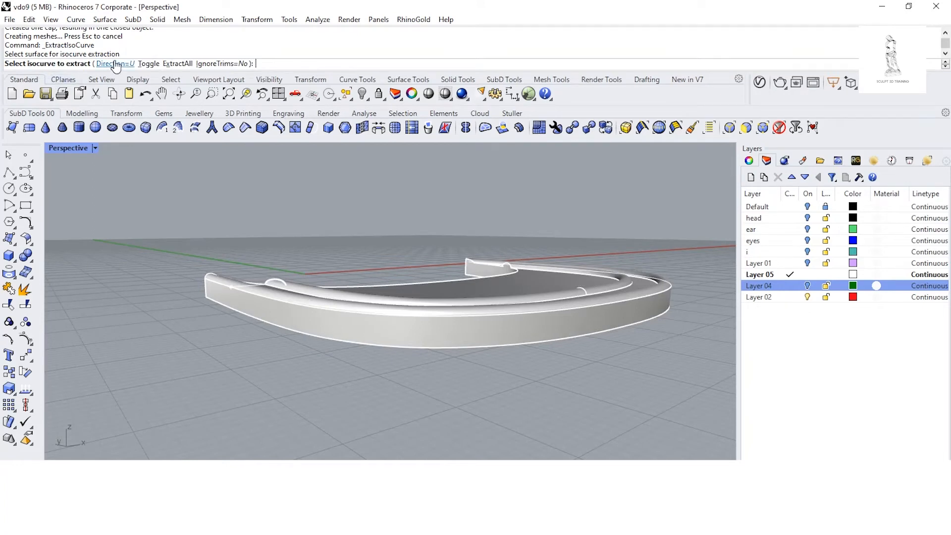
click(114, 68)
click(65, 63)
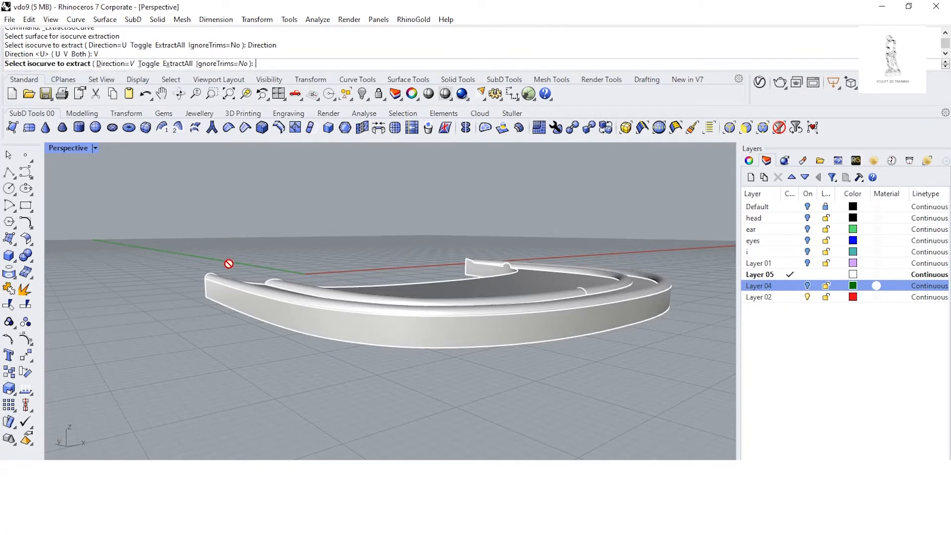
click(118, 68)
click(55, 63)
scroll(207, 285, up, 5)
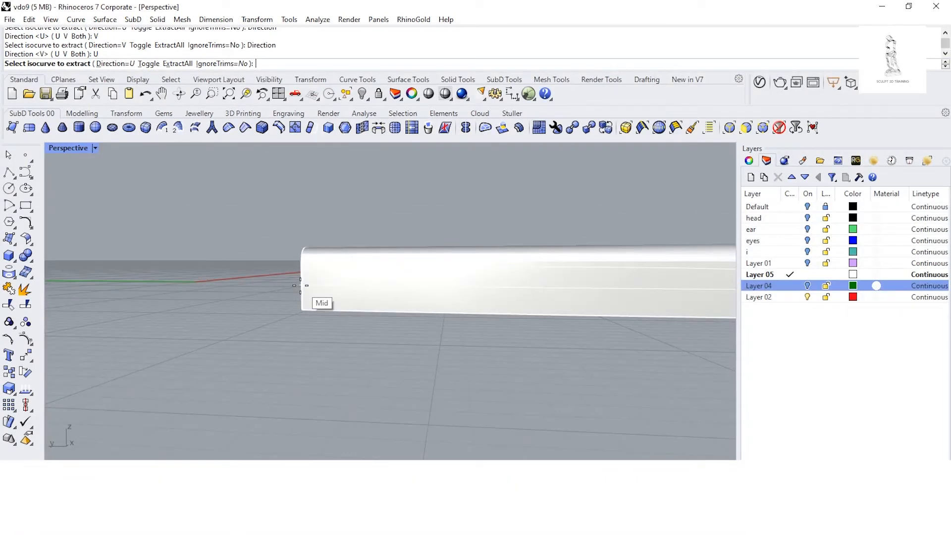
click(300, 286)
click(791, 286)
right_drag(649, 363, 454, 372)
key(Return)
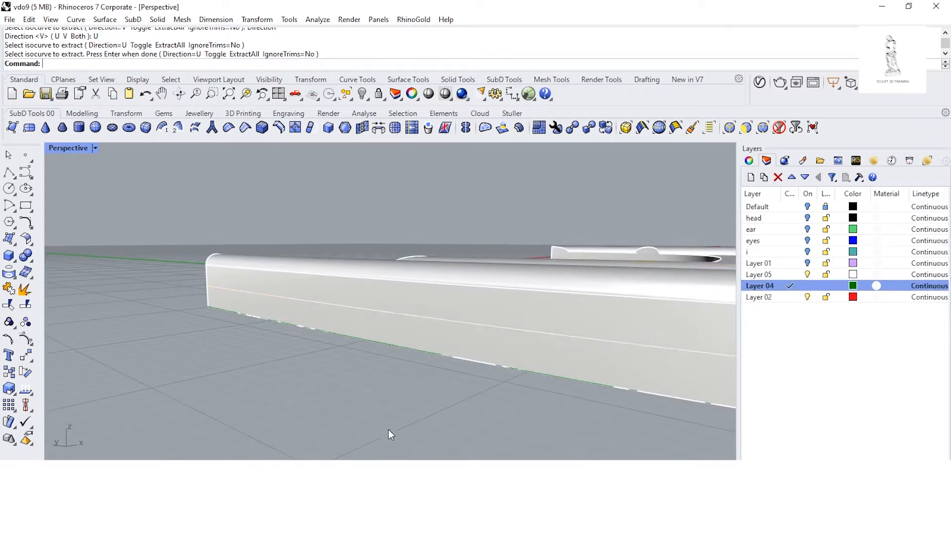
Step: Hide the curve running along the lower outer edge of the frame
scroll(521, 405, down, 5)
click(548, 414)
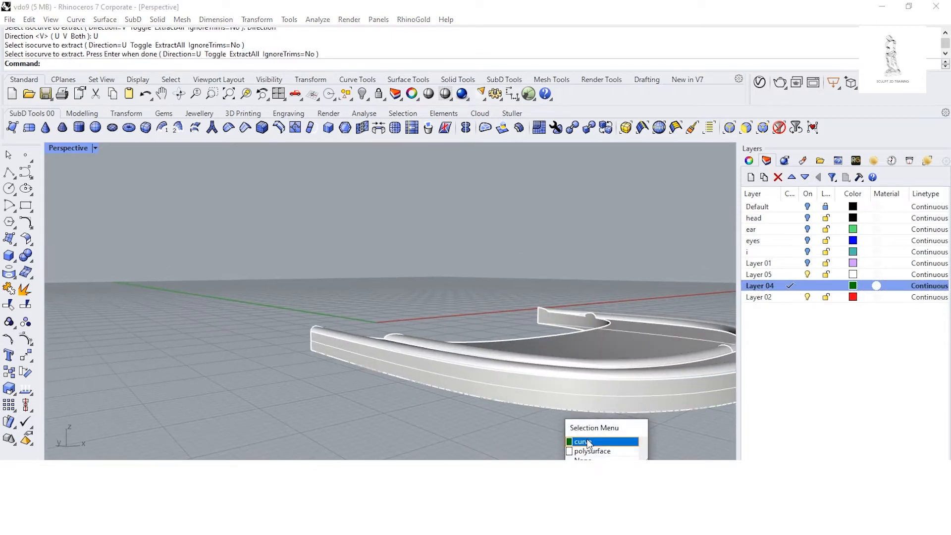
click(532, 444)
click(362, 94)
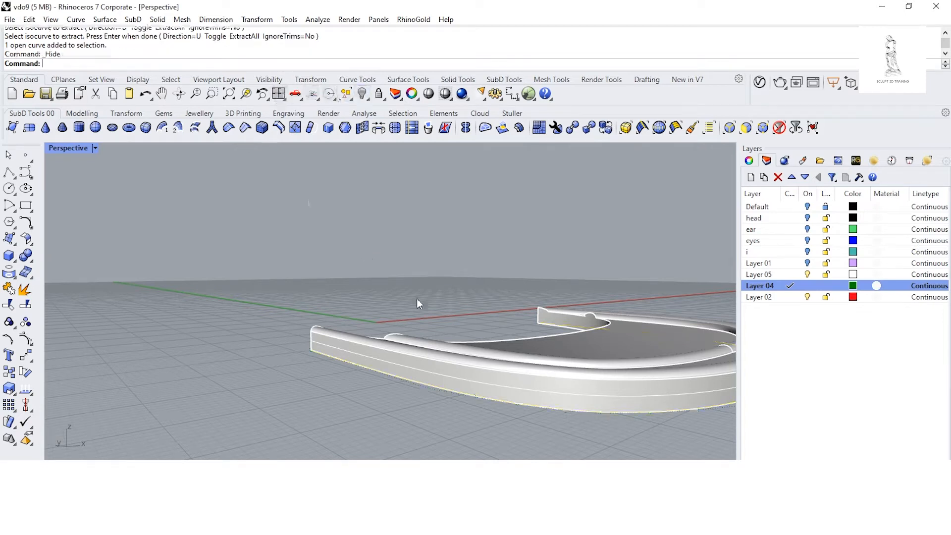
Step: Move the extracted mid-height curve of the outer wall to Layer 04
click(442, 376)
right_drag(450, 423, 505, 422)
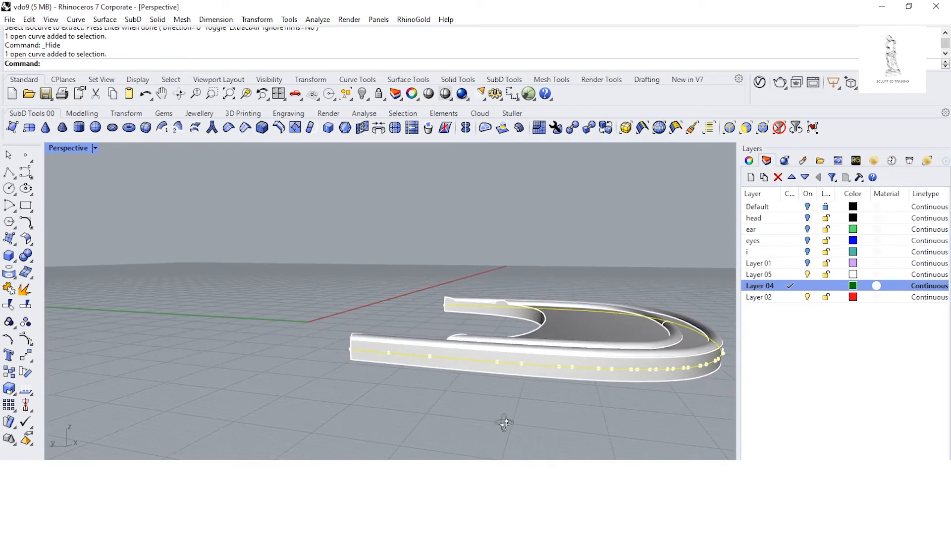
right_click(800, 291)
click(849, 239)
Step: Measure the length of the mid-height curve around the outer wall
shift+right_drag(689, 391, 497, 379)
click(496, 379)
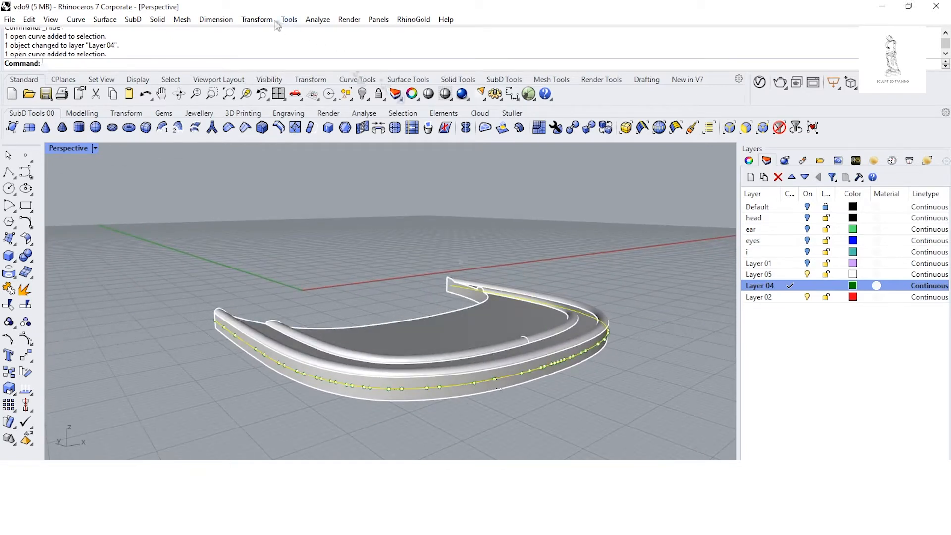
click(317, 19)
click(341, 120)
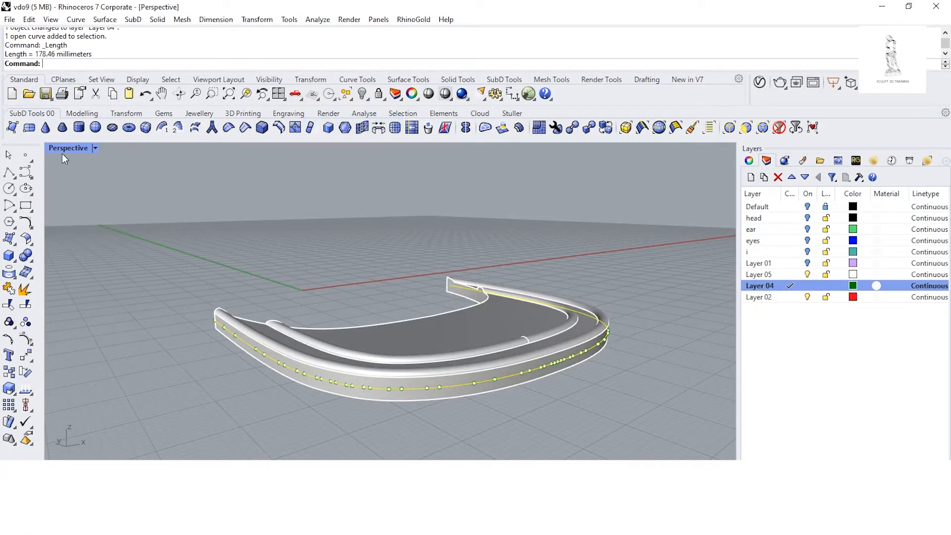
Step: Switch to the four-viewport layout and draw a horizontal 178.46 mm line below the frame in the Top view
double_click(79, 149)
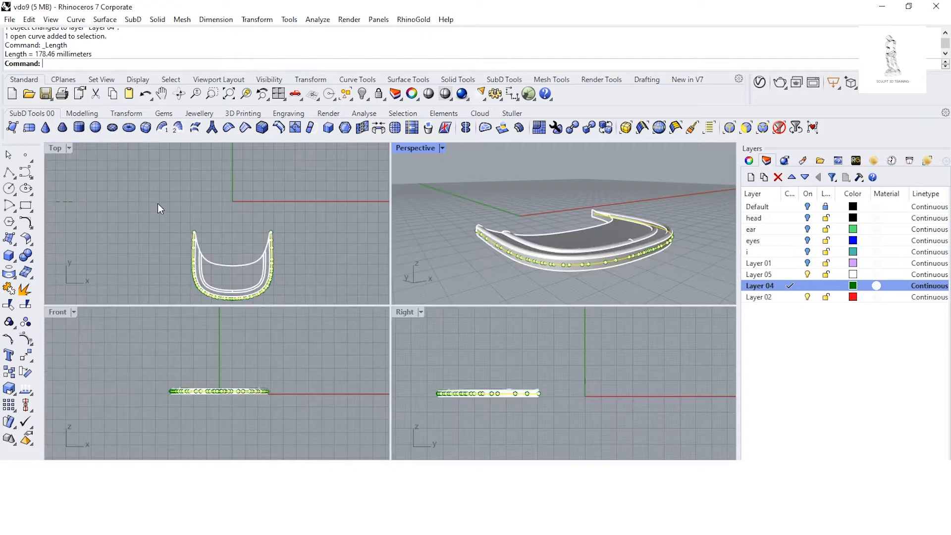
scroll(217, 266, down, 4)
right_drag(217, 268, 214, 200)
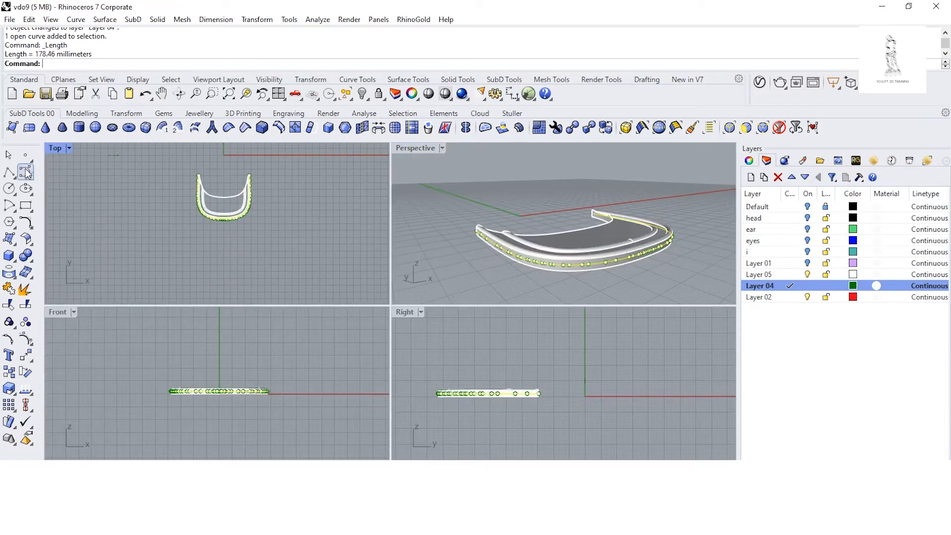
click(9, 173)
click(9, 174)
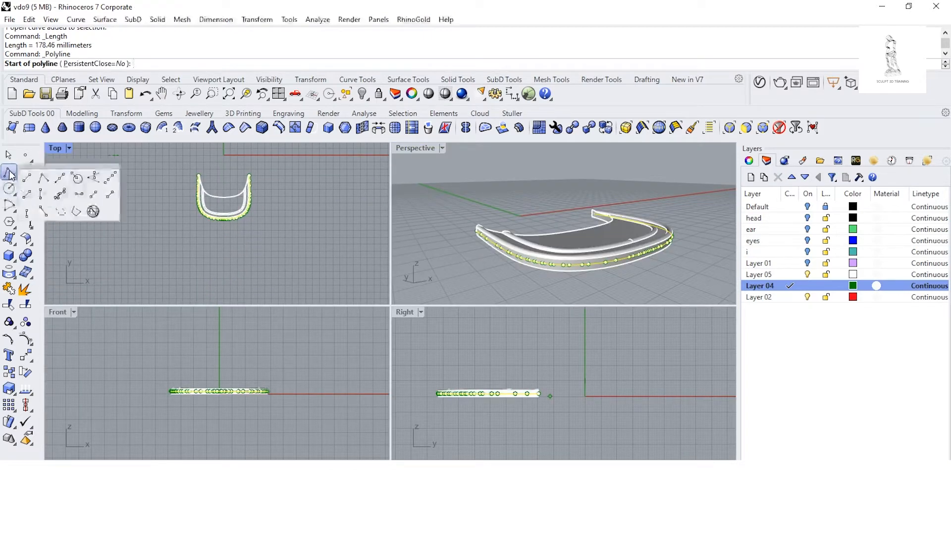
click(27, 177)
scroll(105, 46, up, 3)
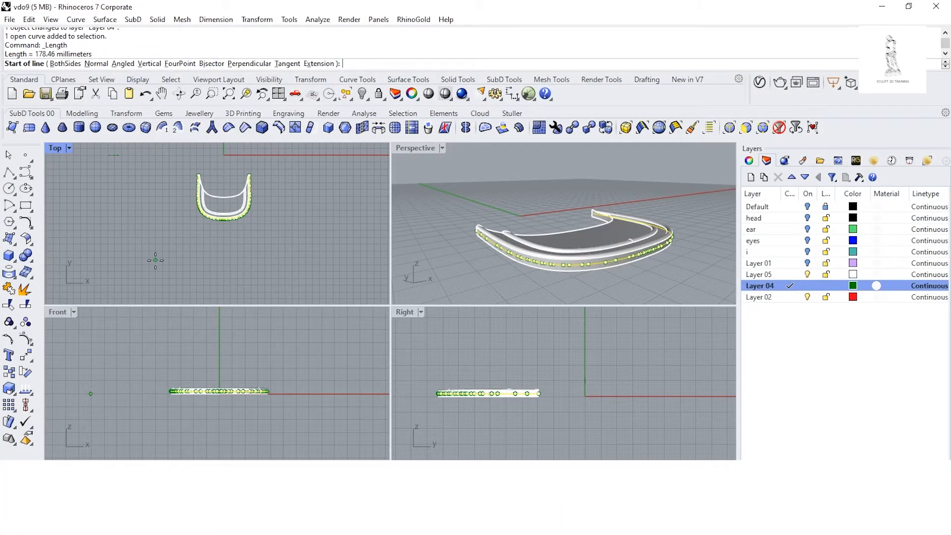
scroll(175, 238, up, 2)
click(174, 226)
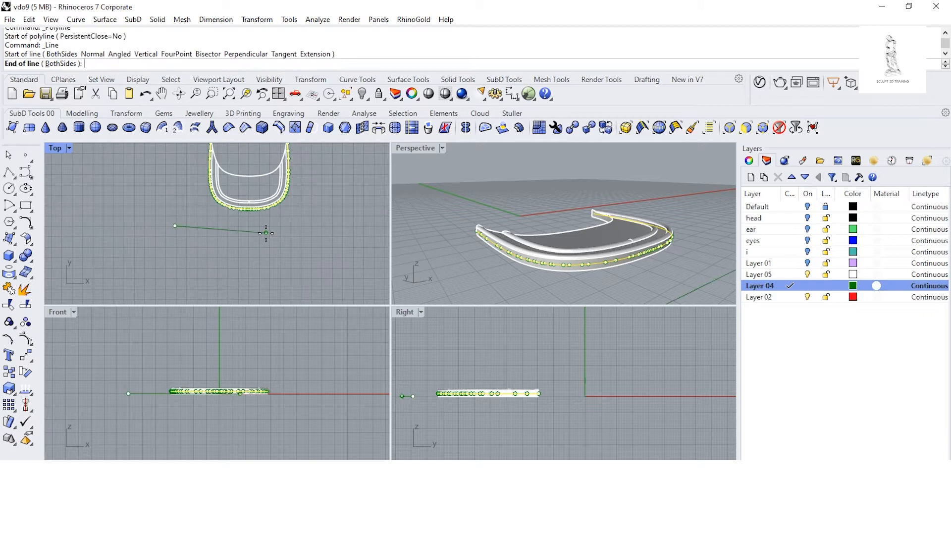
text(8)
scroll(88, 50, up, 2)
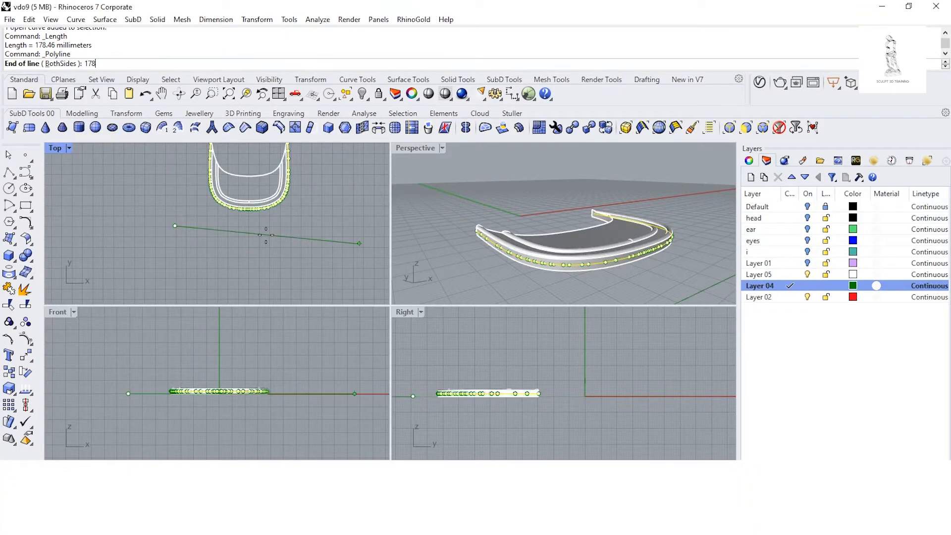
text(.46)
key(Return)
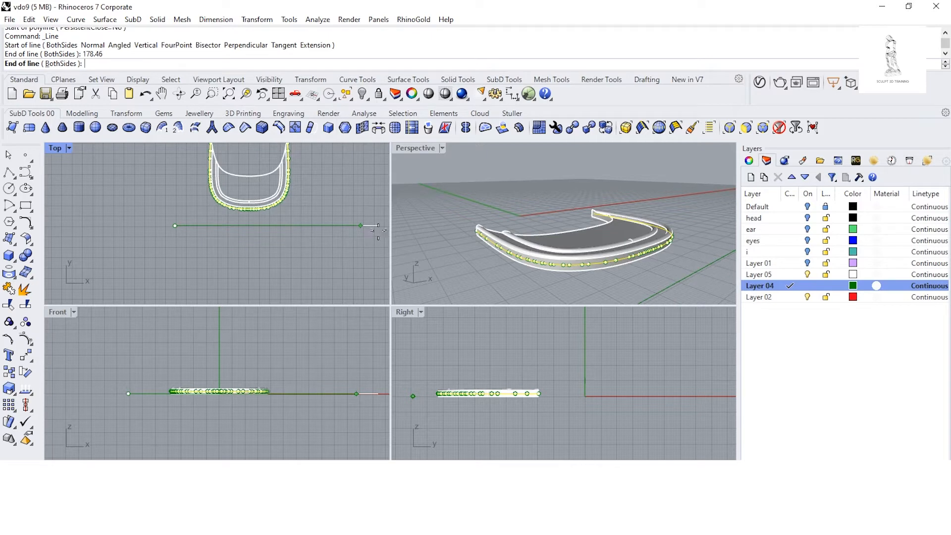
click(376, 229)
Step: Centre the horizontal line beneath the frame in the Top view and maximize the Perspective viewport
scroll(300, 226, up, 2)
right_drag(323, 235, 290, 272)
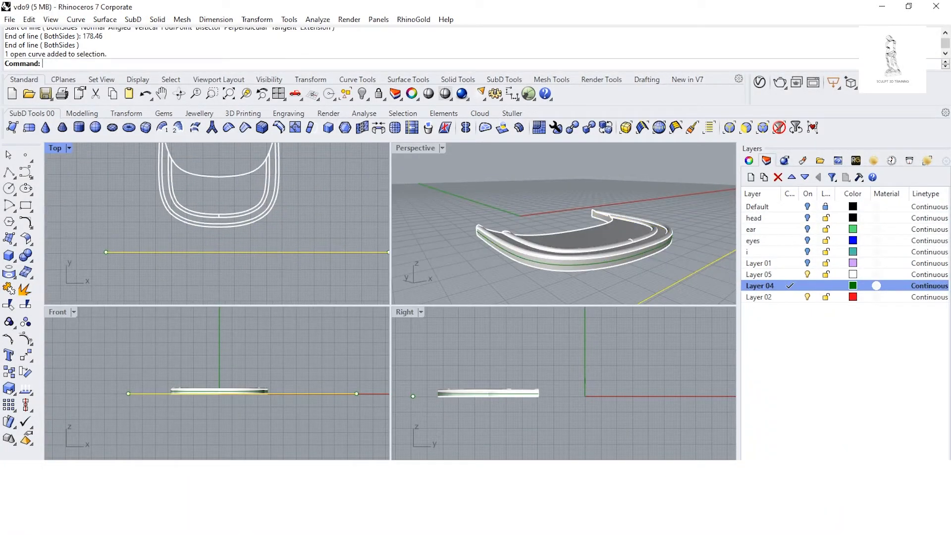
drag(294, 254, 259, 257)
click(268, 287)
right_drag(627, 253, 496, 208)
double_click(415, 148)
right_drag(481, 289, 453, 337)
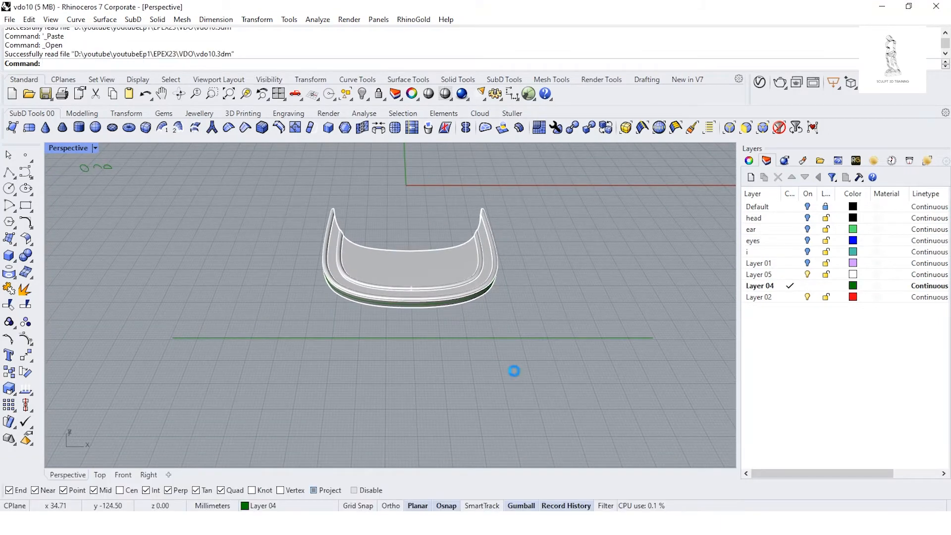
Step: Paste the copied scallop pattern and move it from its upper edge's midpoint to the midpoint of the straight green line
key(ctrl+v)
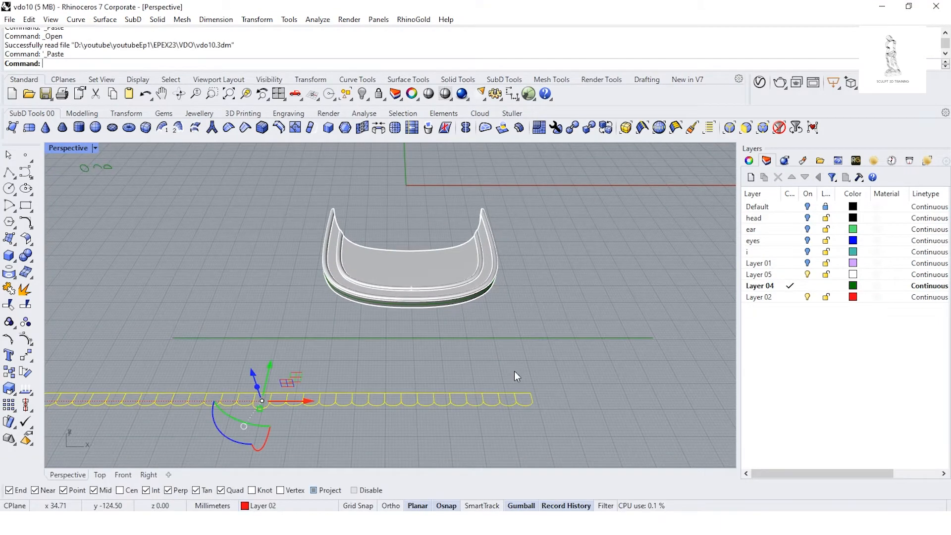
click(26, 356)
click(263, 392)
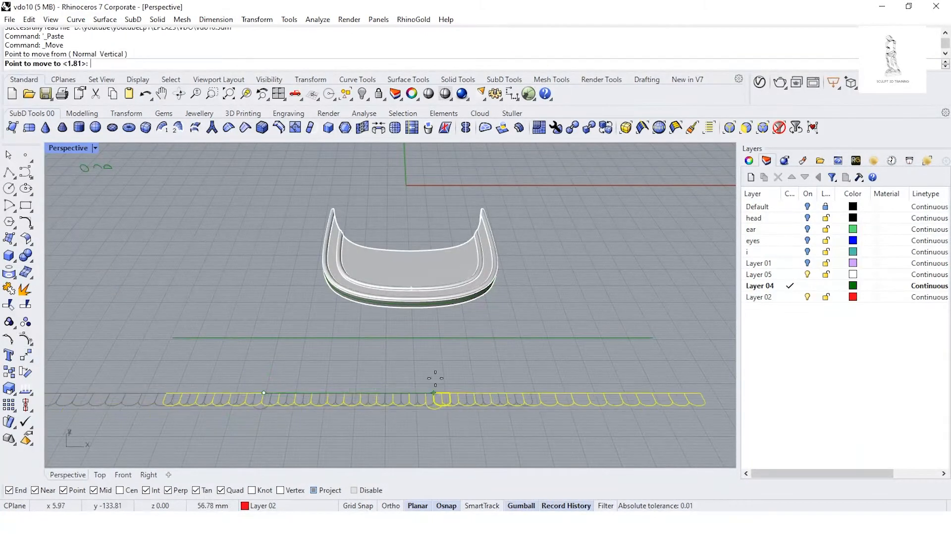
click(413, 339)
Step: Maximize the Top view, undo the free shift of the scallop pattern and move it 0.4 mm along positive Y
double_click(67, 149)
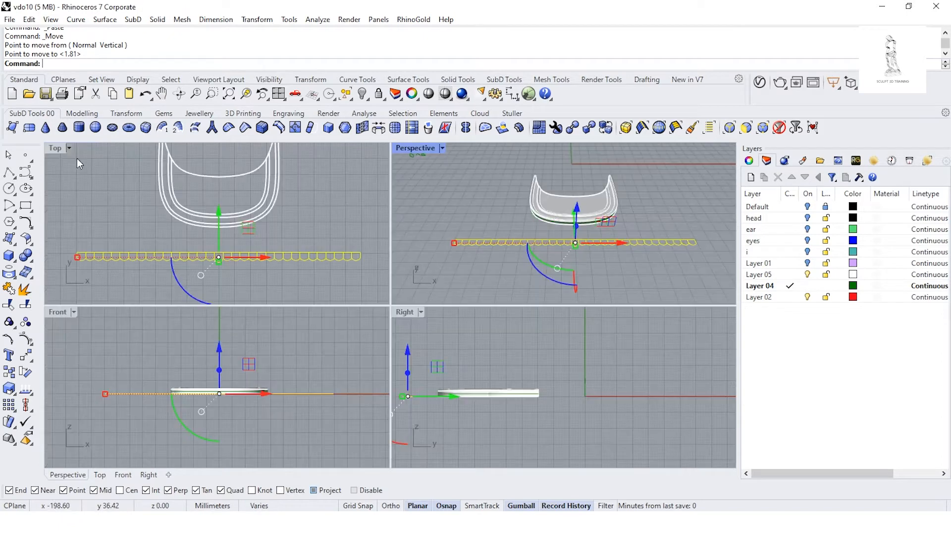
double_click(58, 146)
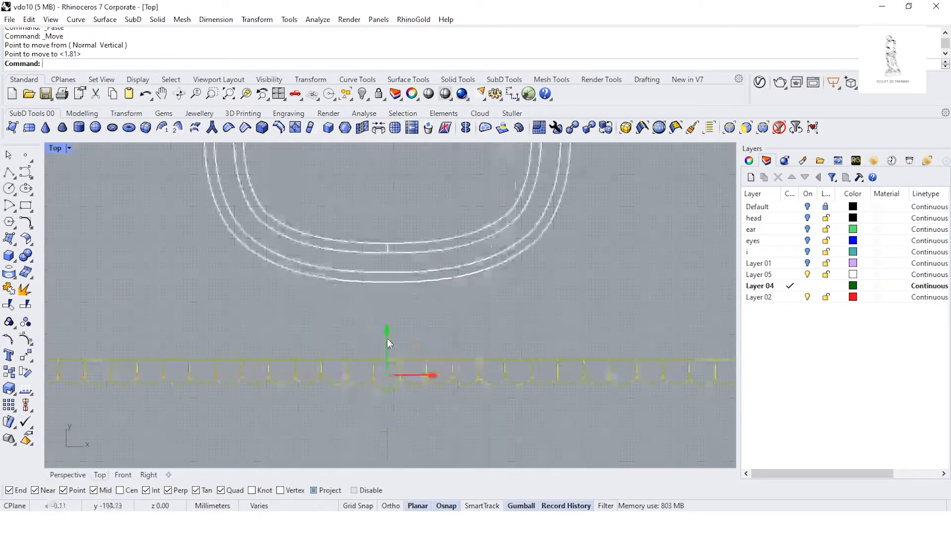
scroll(387, 337, up, 5)
key(ctrl+z)
click(383, 378)
text(0)
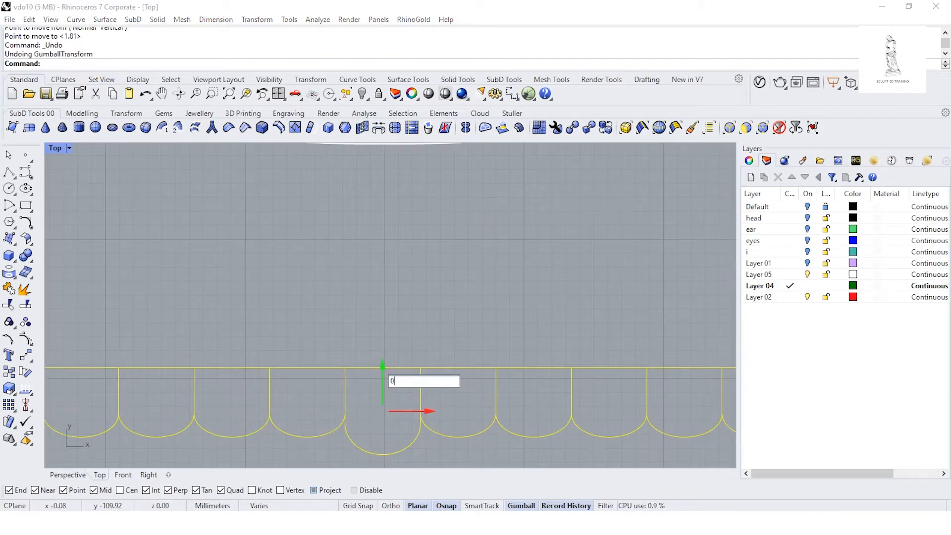
text(.4)
key(Return)
click(415, 299)
Step: Extrude all the scallop curves into solids up to the frame's upper edge, about 3.63 mm, on Layer 05 in the four-viewport layout
scroll(403, 354, down, 6)
scroll(394, 399, down, 8)
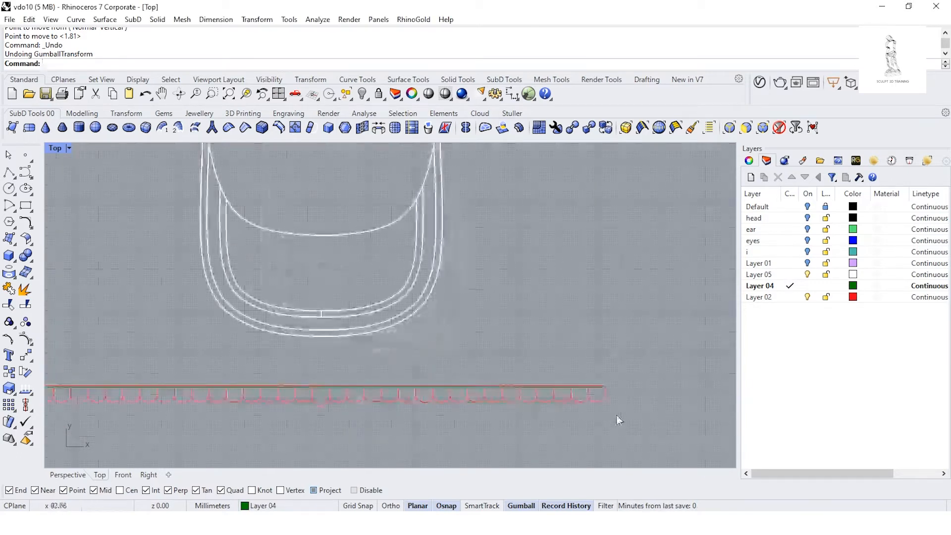
scroll(558, 429, down, 4)
drag(554, 429, 160, 402)
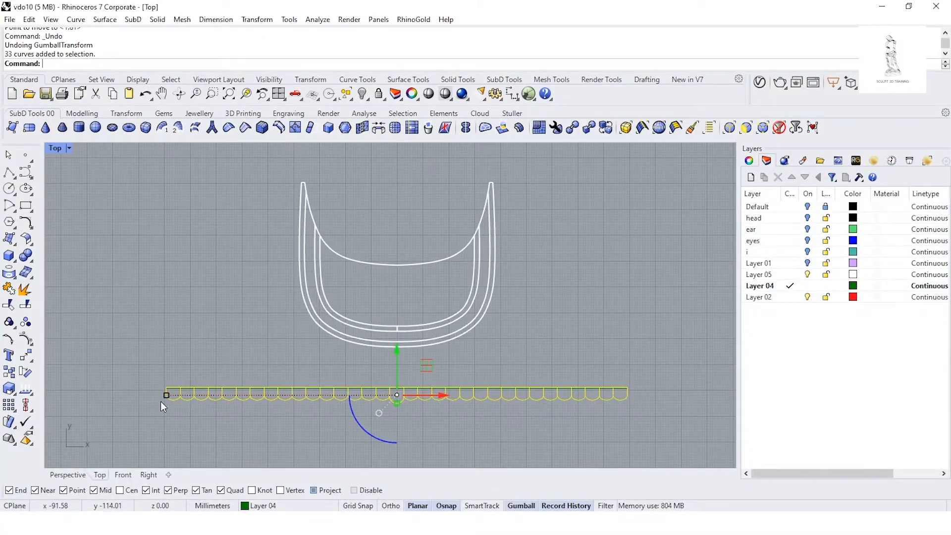
double_click(55, 147)
scroll(432, 391, up, 5)
scroll(501, 401, up, 3)
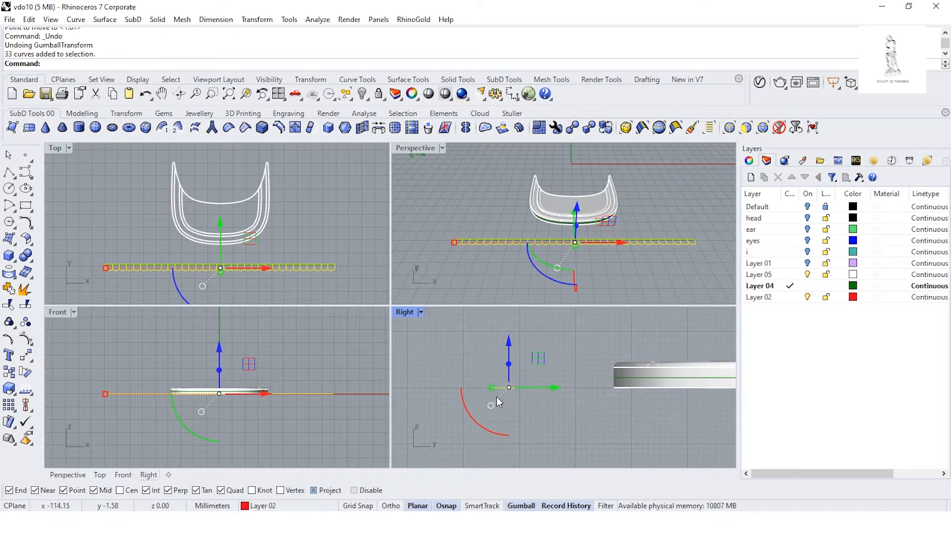
click(157, 20)
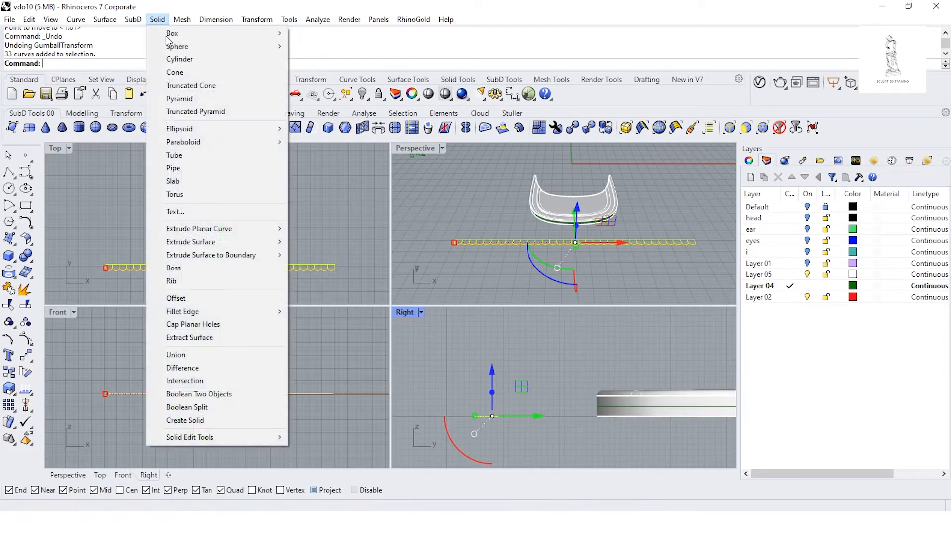
mouse_move(269, 230)
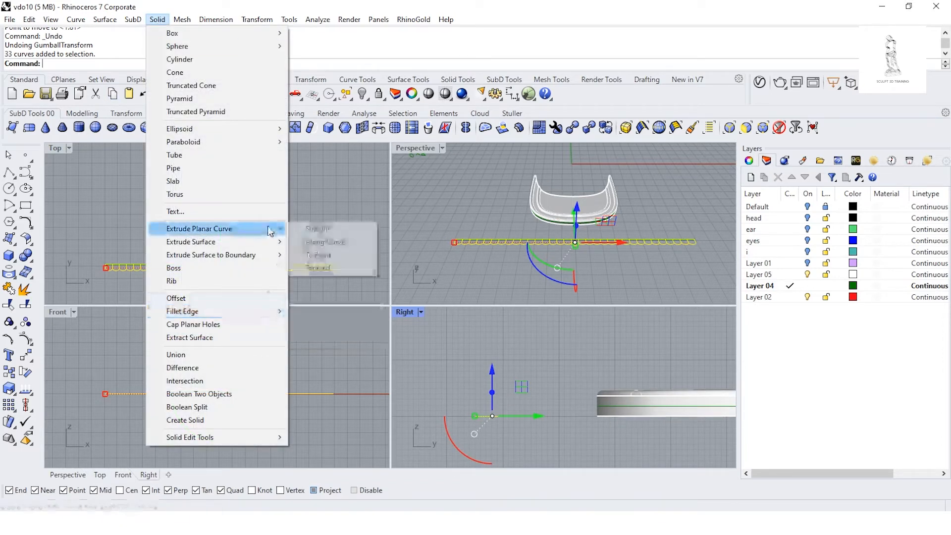
click(324, 229)
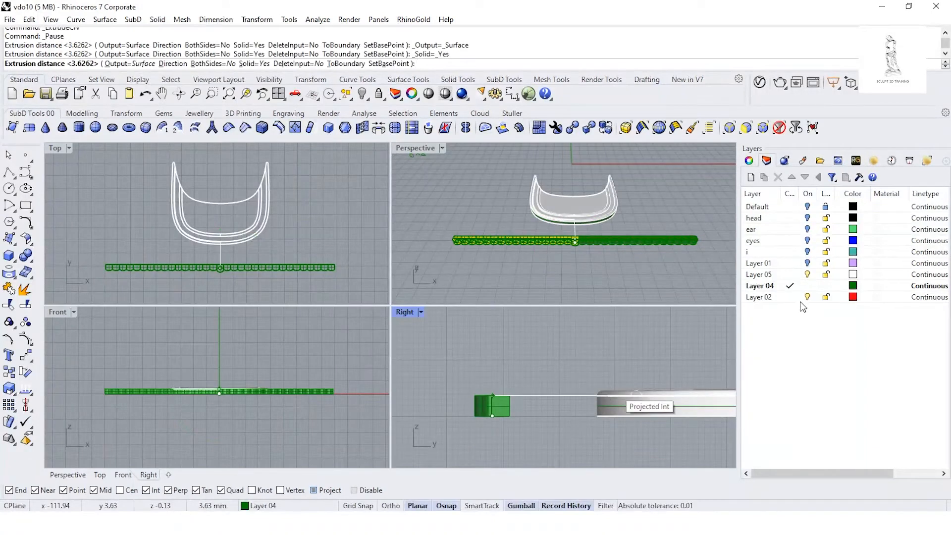
click(793, 274)
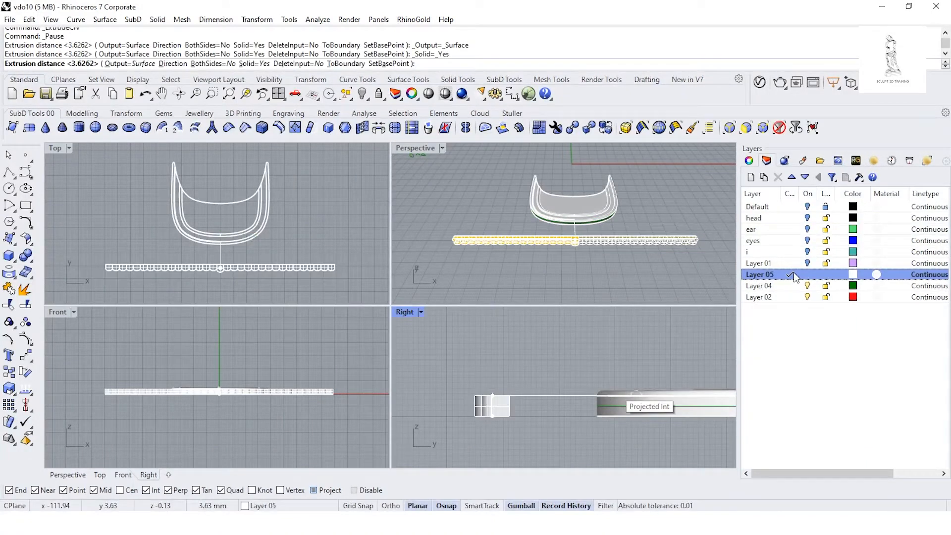
click(605, 396)
right_drag(526, 282, 542, 239)
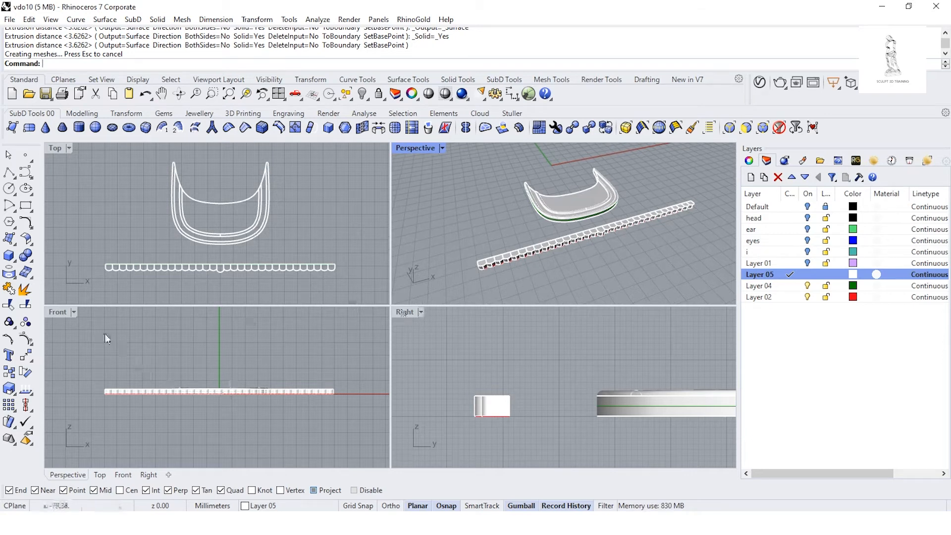
click(77, 312)
click(75, 311)
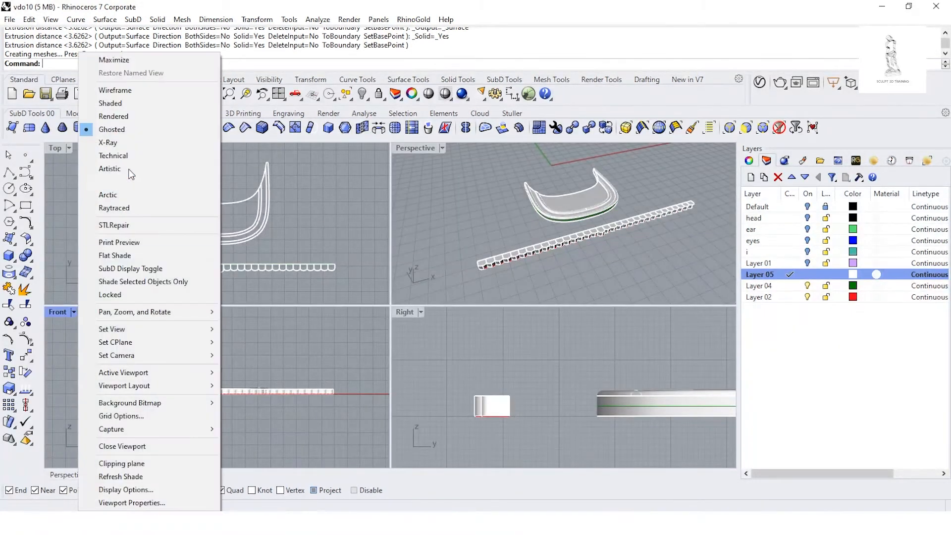
click(133, 131)
right_click(442, 332)
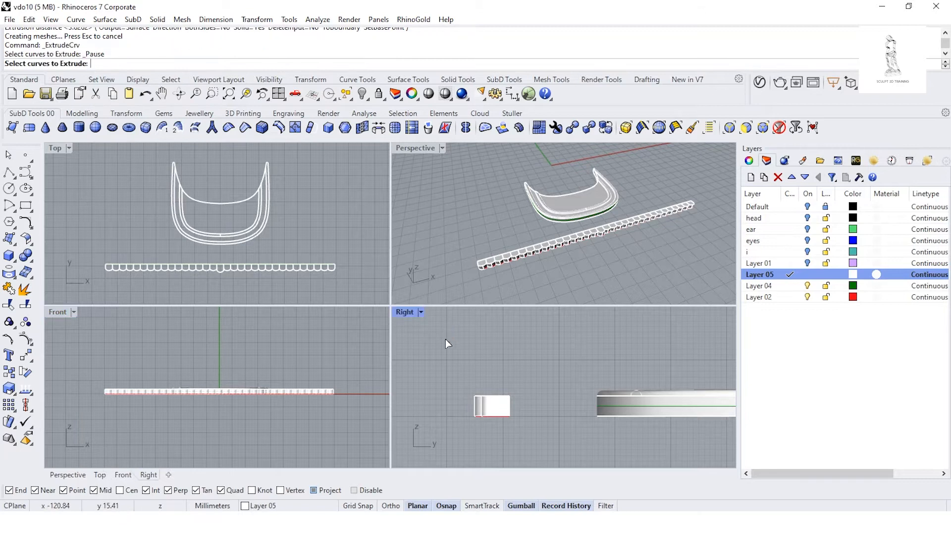
click(420, 313)
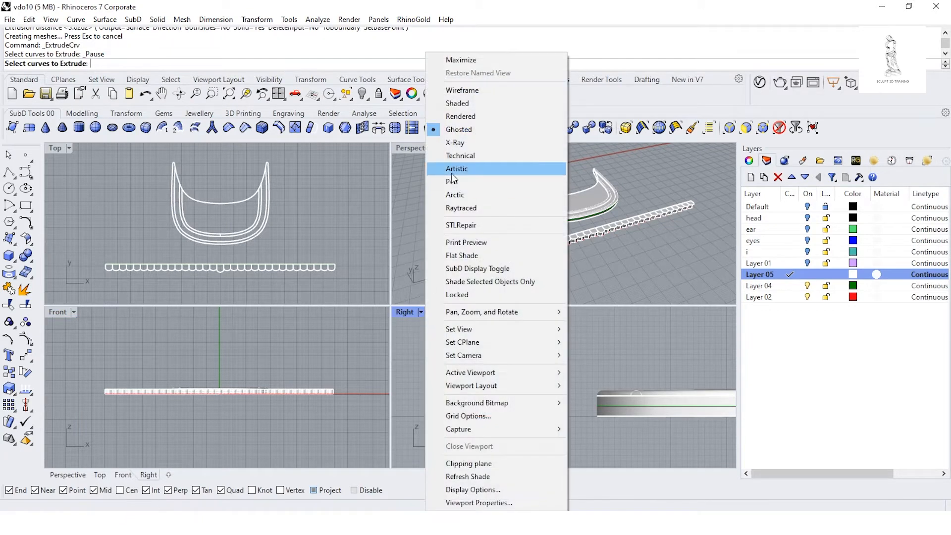
click(316, 448)
Step: Set the Front and Right viewports to Wireframe display
scroll(317, 392, up, 3)
scroll(333, 399, up, 4)
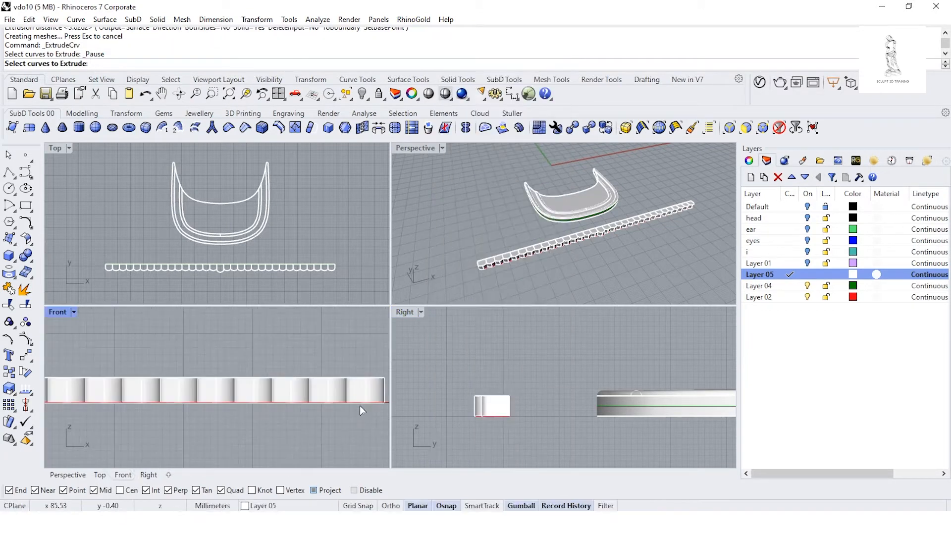
click(73, 313)
click(137, 92)
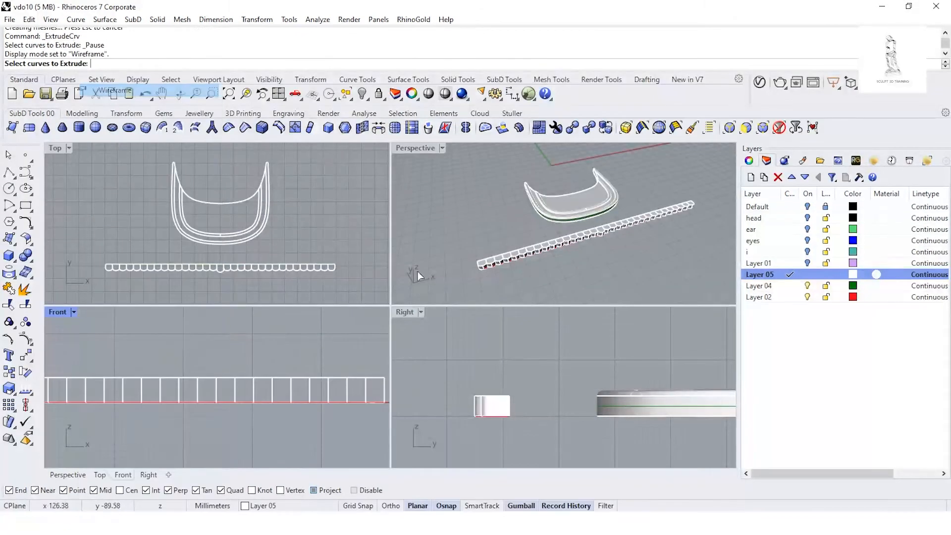
right_click(426, 349)
click(421, 312)
click(456, 90)
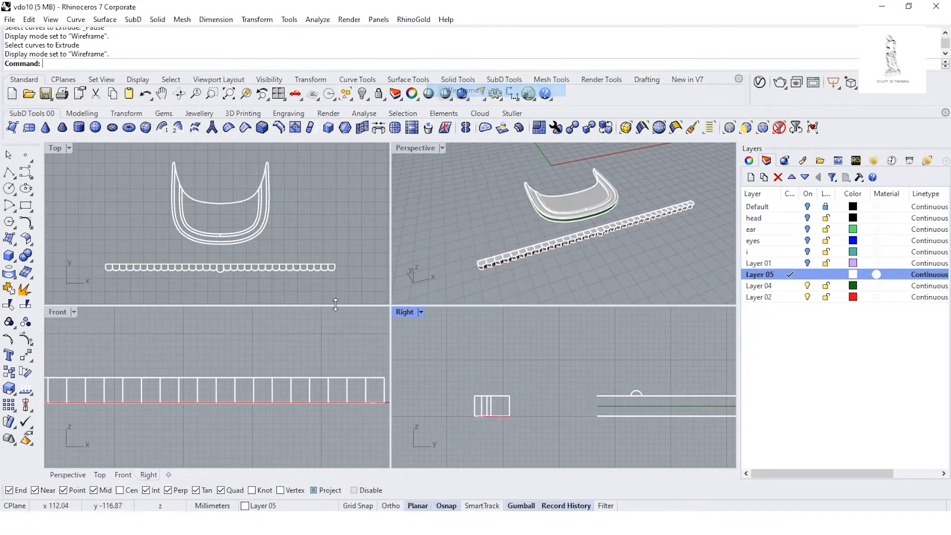
Step: Move the straight green line from the base of the scallop solids up to their mid-height in the Front view
right_drag(361, 354, 305, 367)
scroll(317, 257, up, 5)
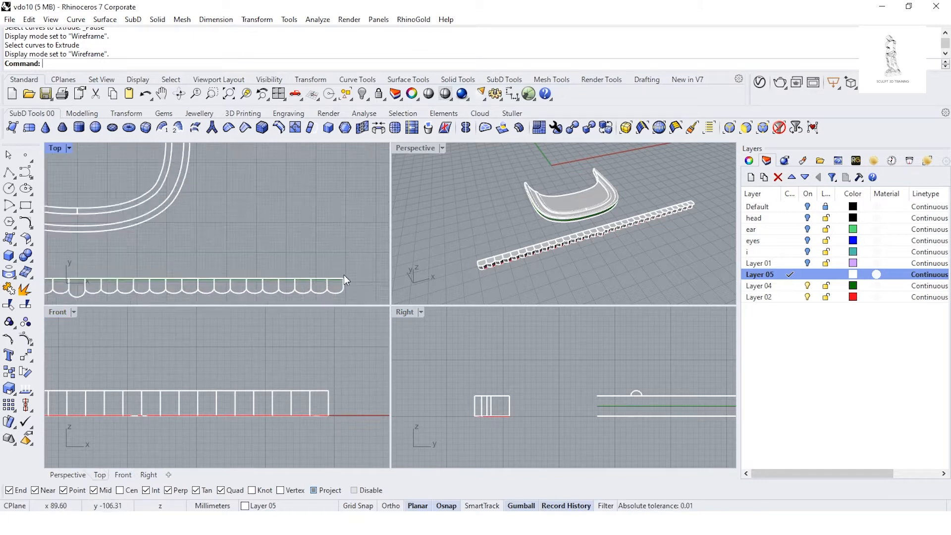
click(329, 284)
scroll(334, 408, up, 4)
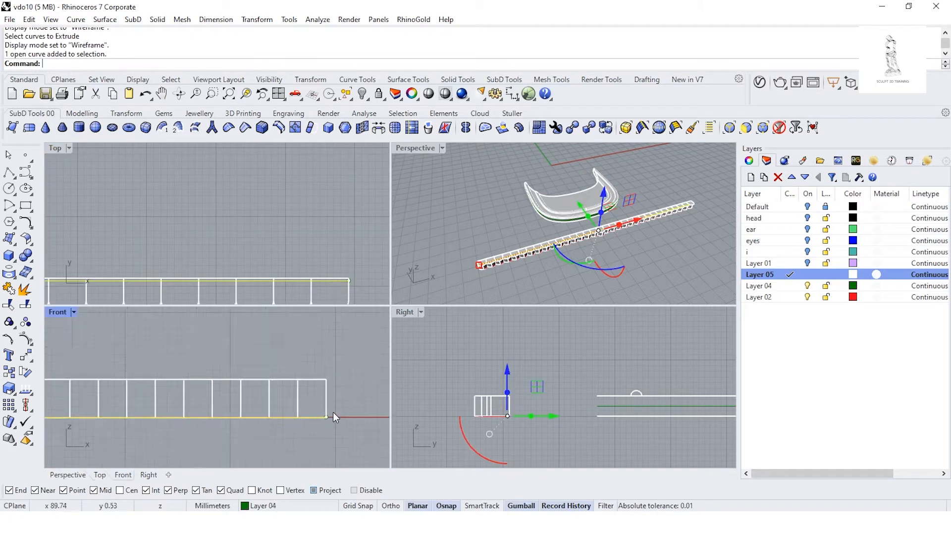
click(28, 357)
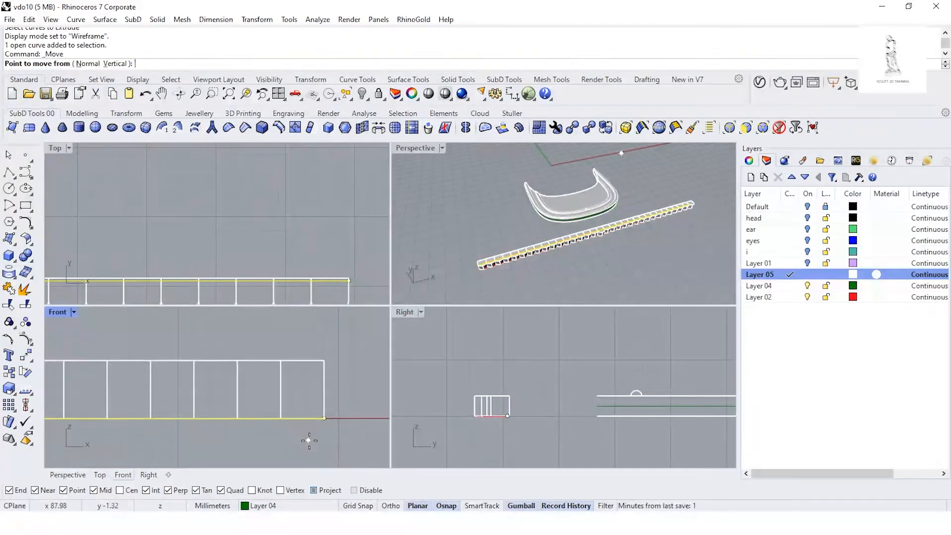
click(326, 420)
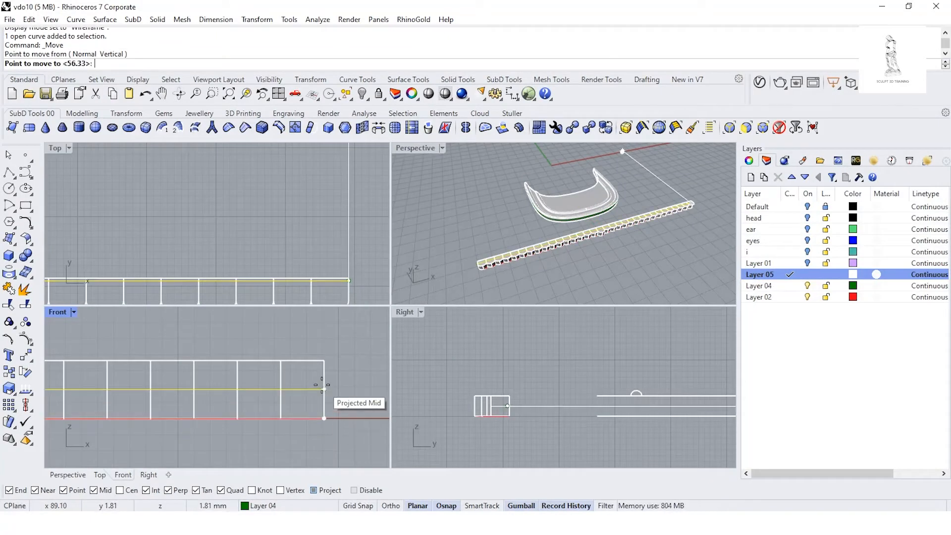
click(328, 390)
click(348, 392)
Step: Try Ghosted display for the row of scallop solids in the Perspective viewport
right_drag(495, 273, 663, 206)
scroll(663, 206, up, 5)
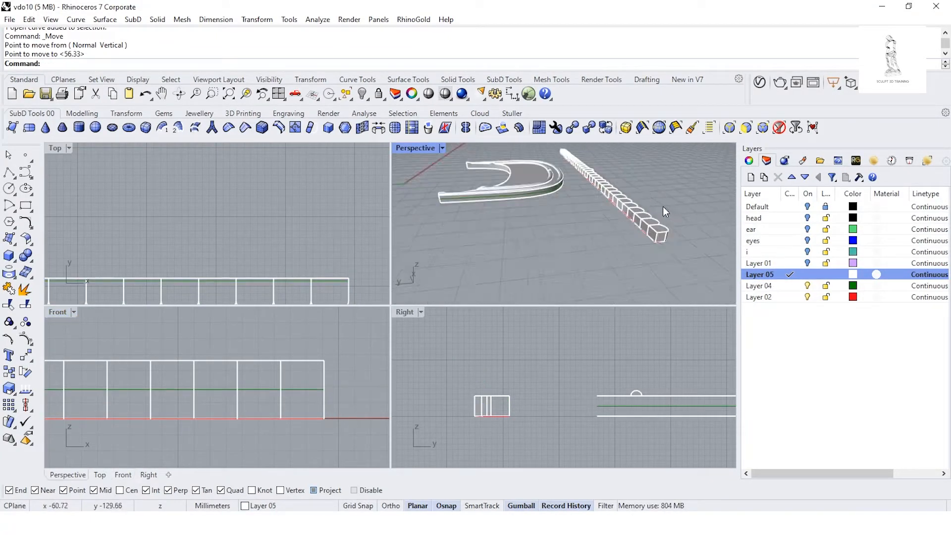
click(441, 149)
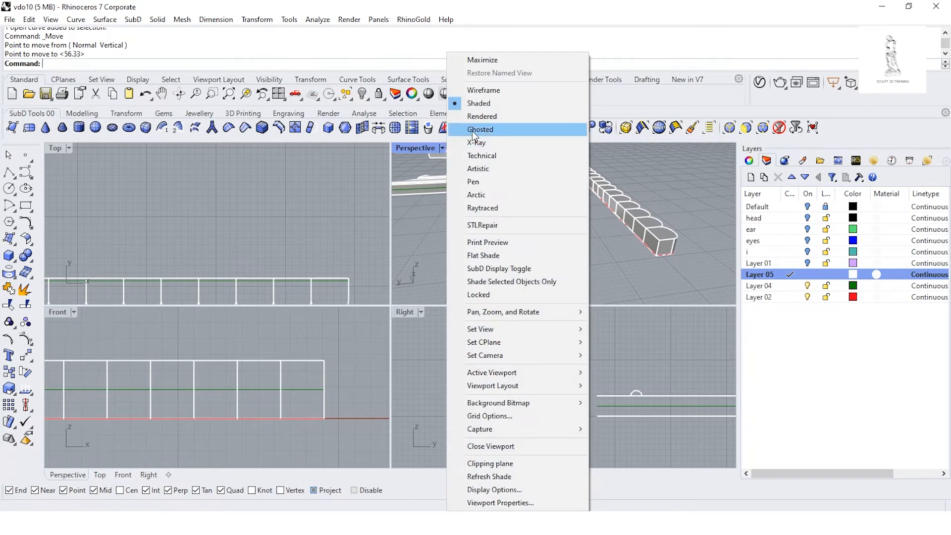
click(480, 129)
scroll(661, 255, up, 2)
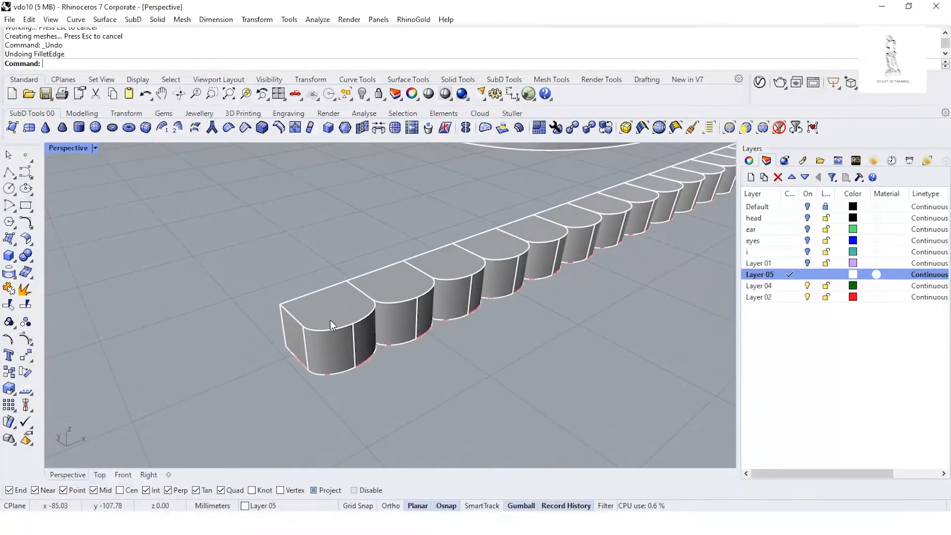
Step: Fillet the upper side and curved edges of the first end scallop at 0.5 mm with preview on, leaving the straight back edge sharp
click(157, 20)
mouse_move(237, 311)
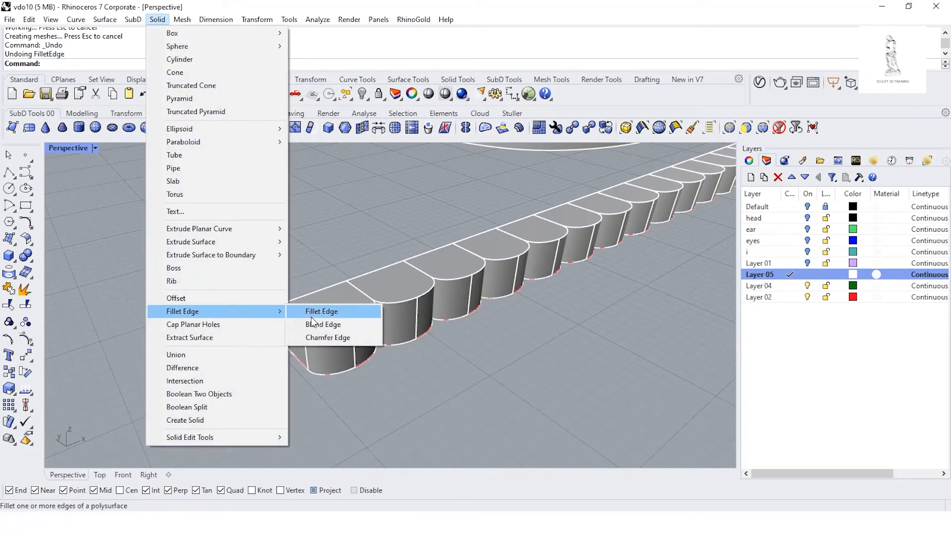
click(311, 312)
text(0.5)
key(Return)
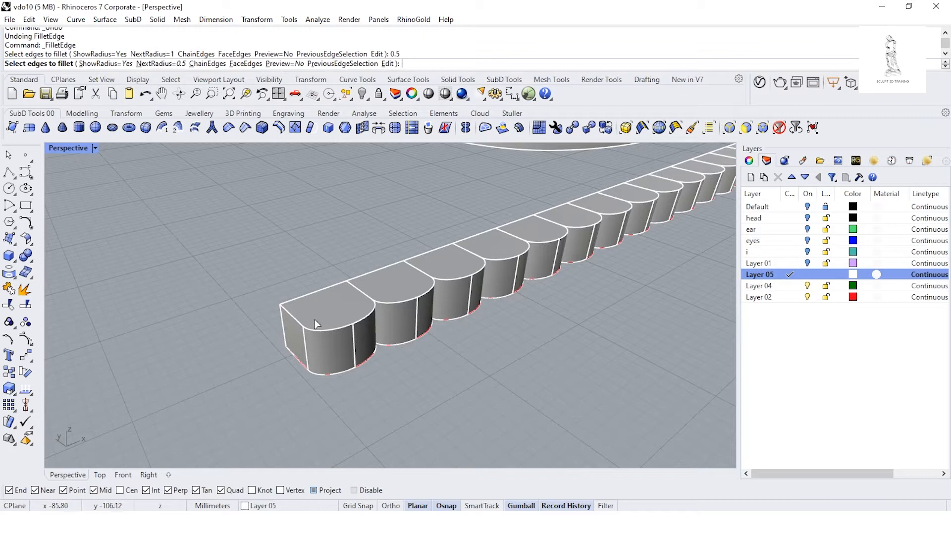
click(297, 320)
click(368, 327)
click(369, 318)
click(365, 298)
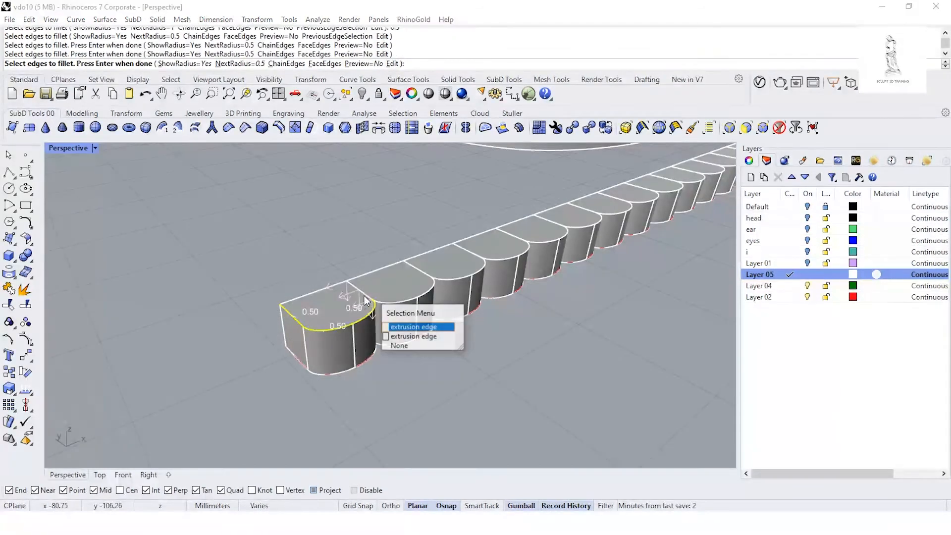
click(397, 327)
click(376, 63)
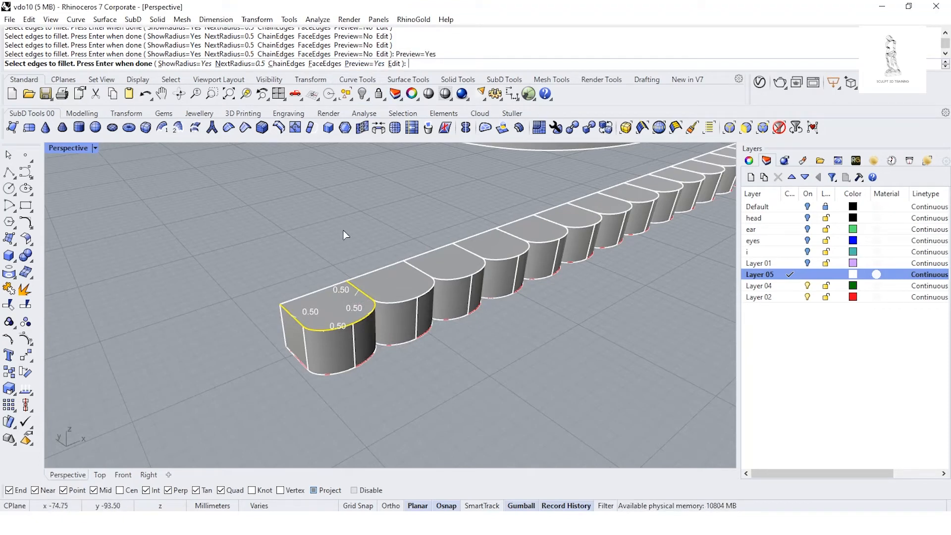
key(Return)
scroll(322, 337, up, 5)
mouse_move(370, 319)
right_down()
mouse_move(363, 317)
mouse_move(371, 319)
right_up()
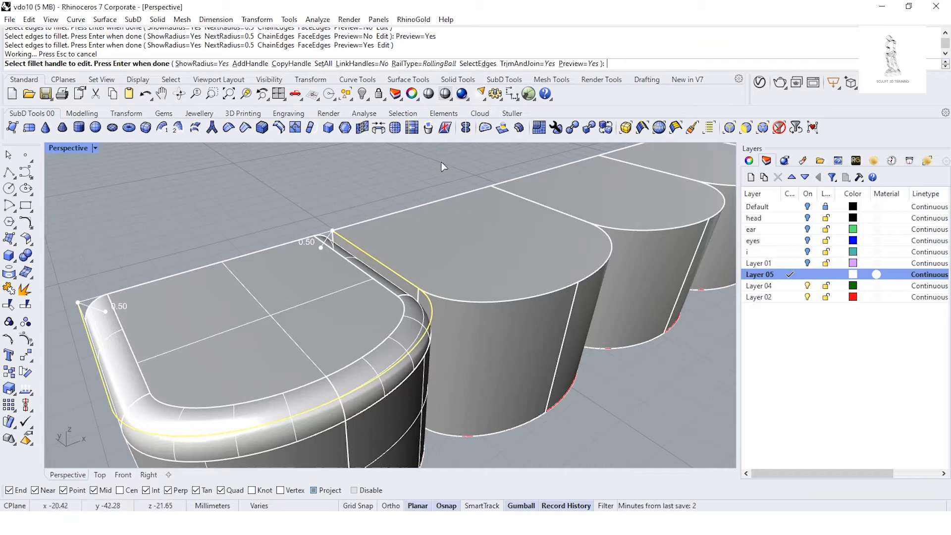
key(Return)
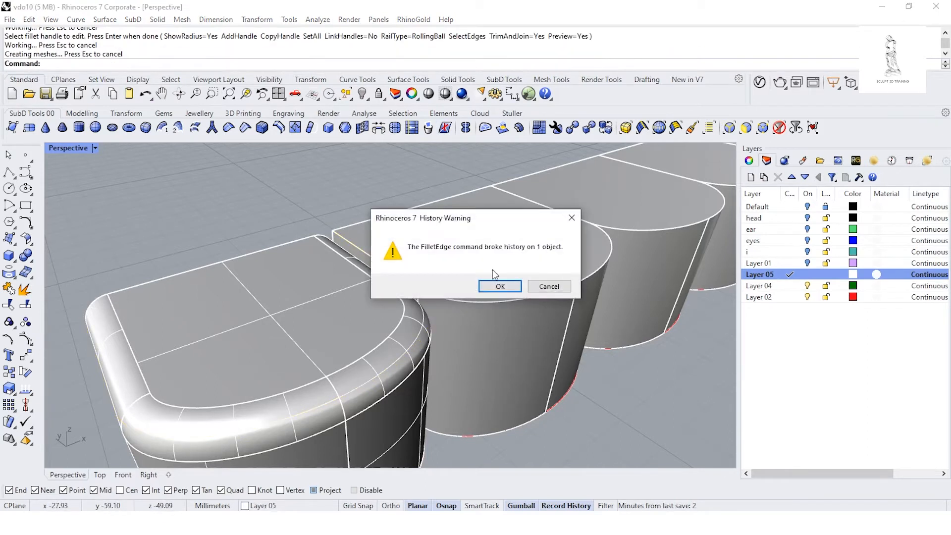
click(494, 284)
Step: Fillet the upper side and curved edges of the second scallop at 0.5 mm, leaving its straight back edge sharp
key(Return)
click(415, 286)
click(451, 302)
click(569, 220)
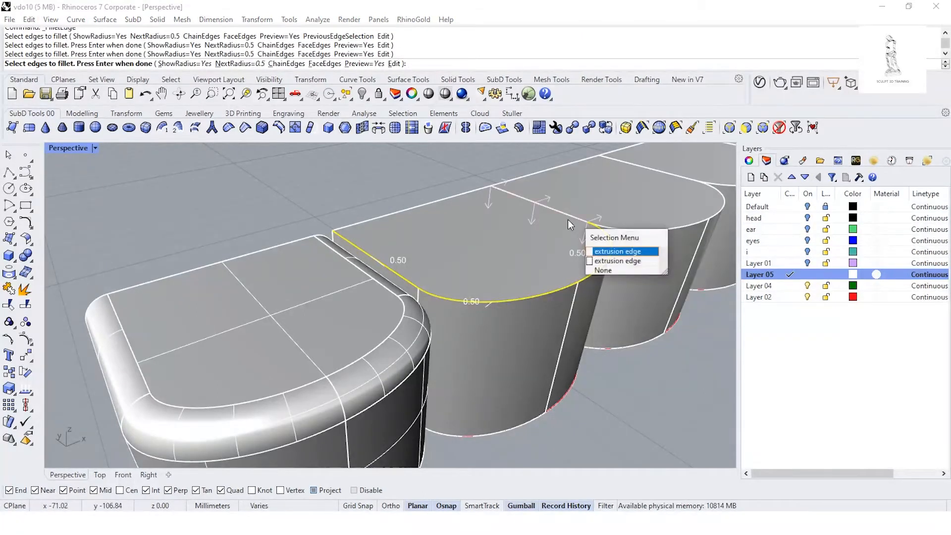
click(596, 262)
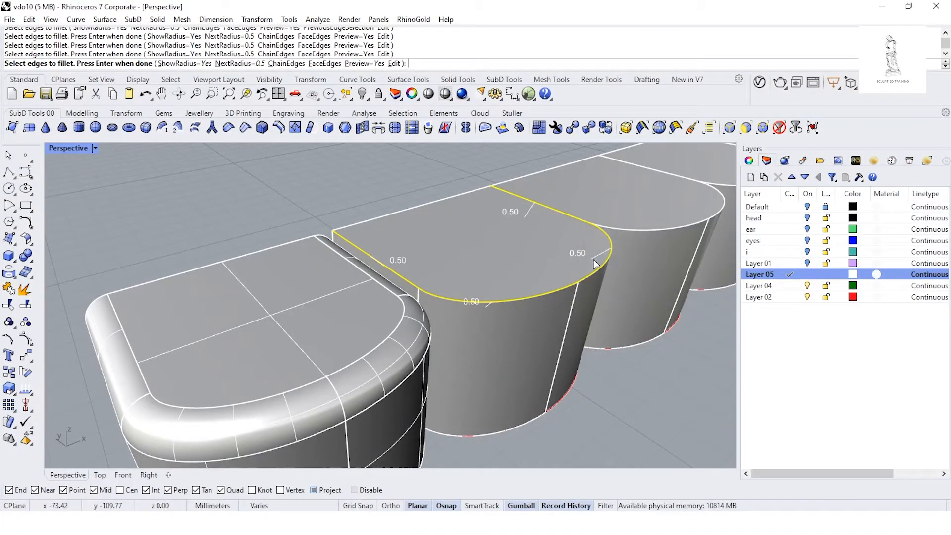
key(Return)
scroll(192, 307, down, 6)
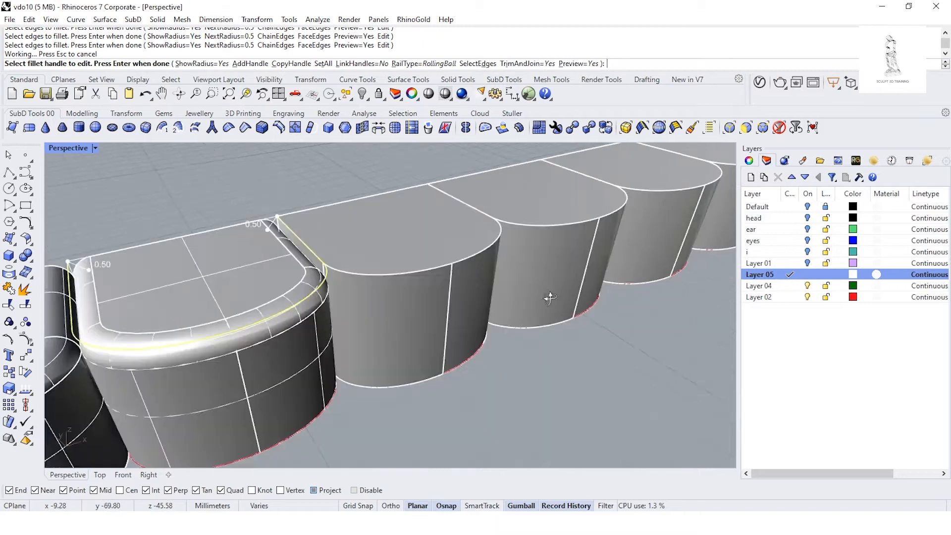
key(Return)
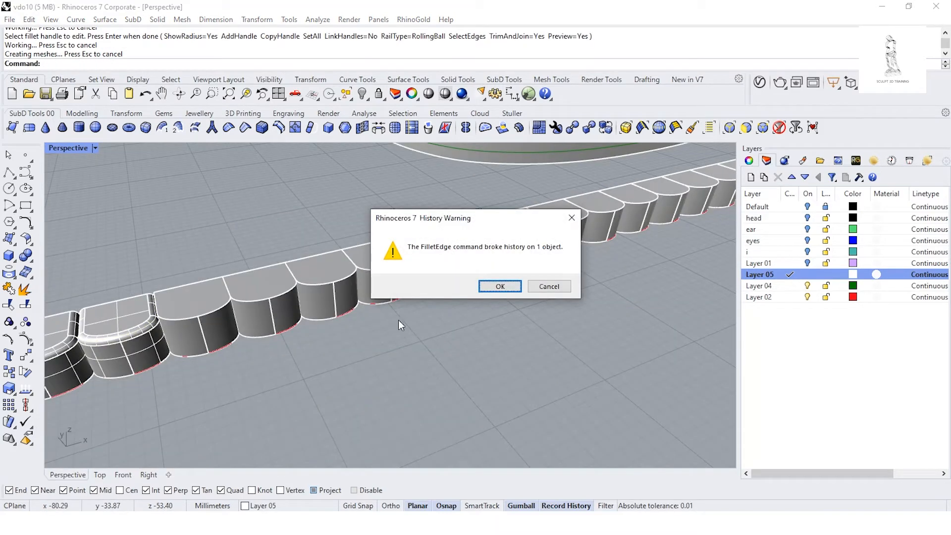
click(501, 290)
Step: Fillet the third scallop's upper side and curved edges at 0.5 mm, keeping the back edge unfilleted
scroll(340, 346, down, 5)
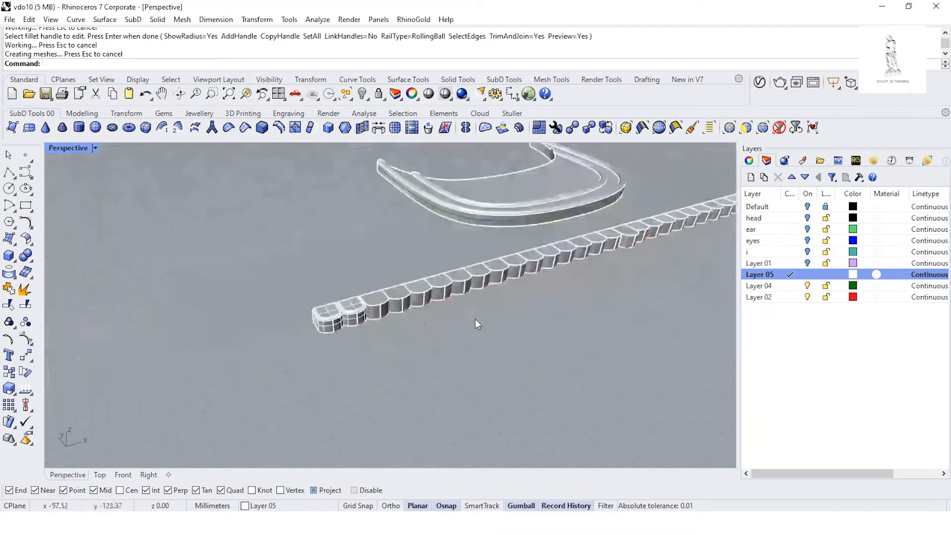
scroll(449, 334, down, 4)
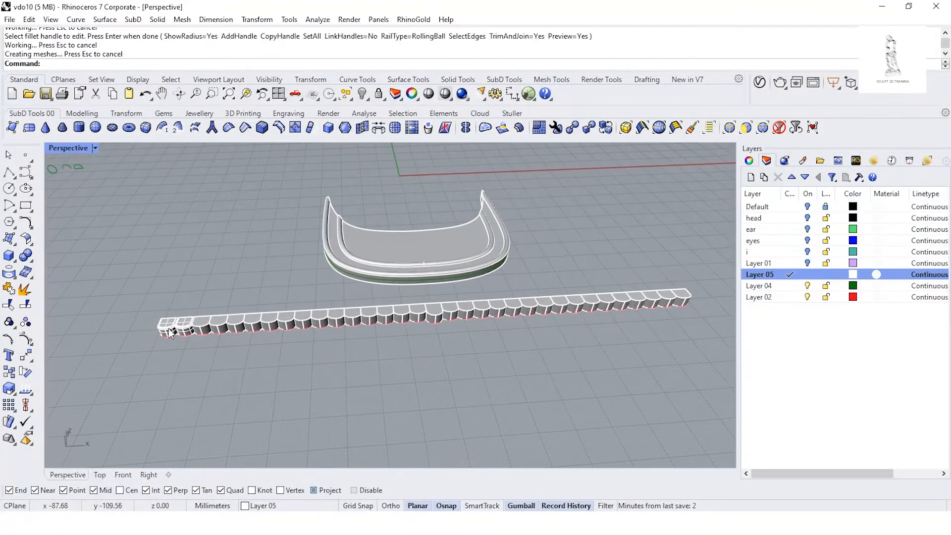
scroll(170, 332, up, 3)
right_click(226, 297)
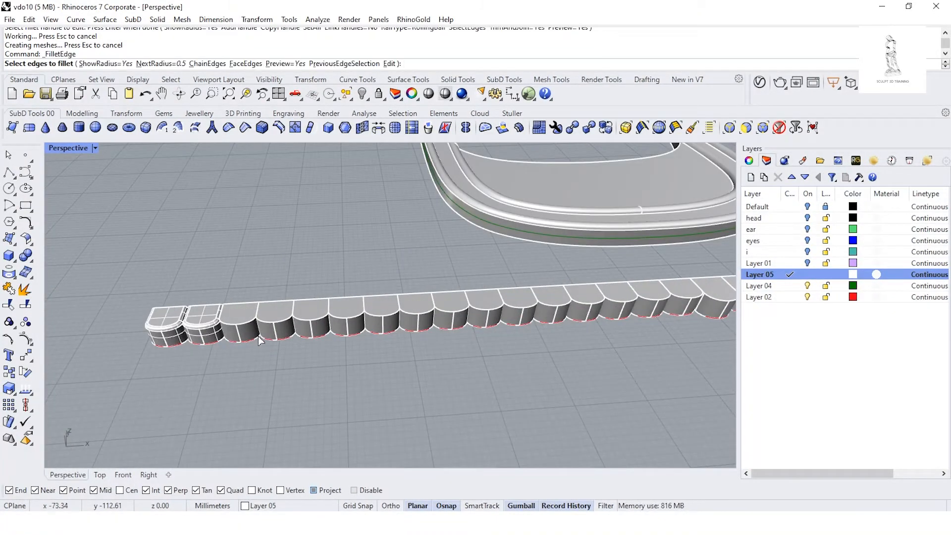
scroll(210, 311, up, 4)
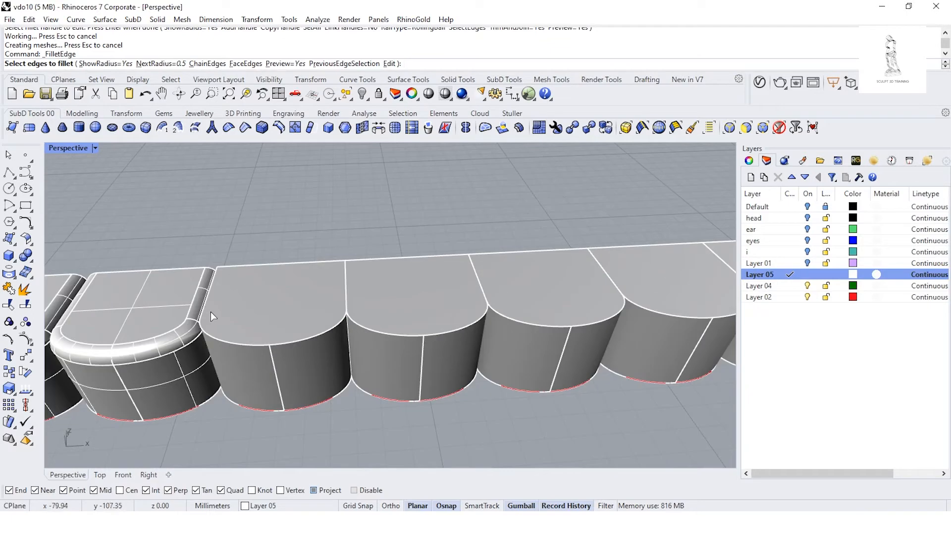
click(218, 334)
click(255, 344)
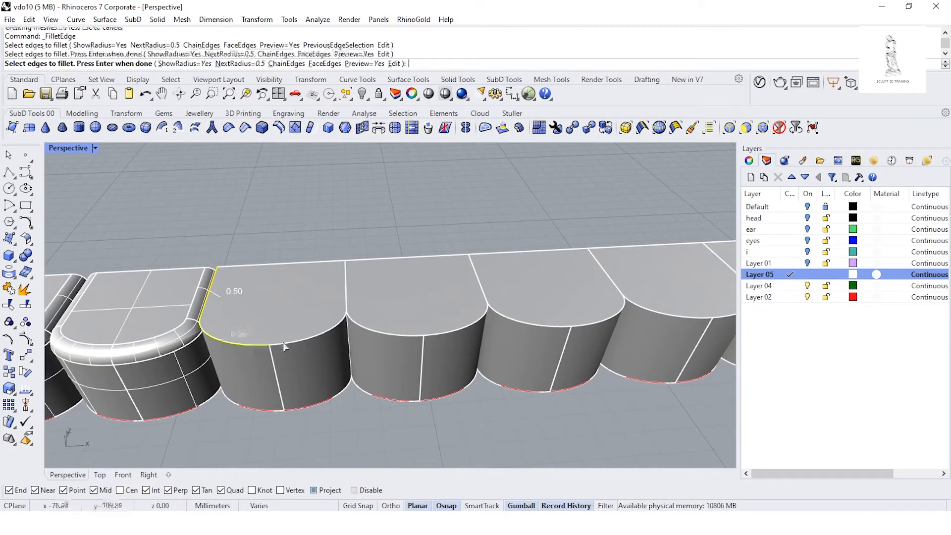
click(347, 309)
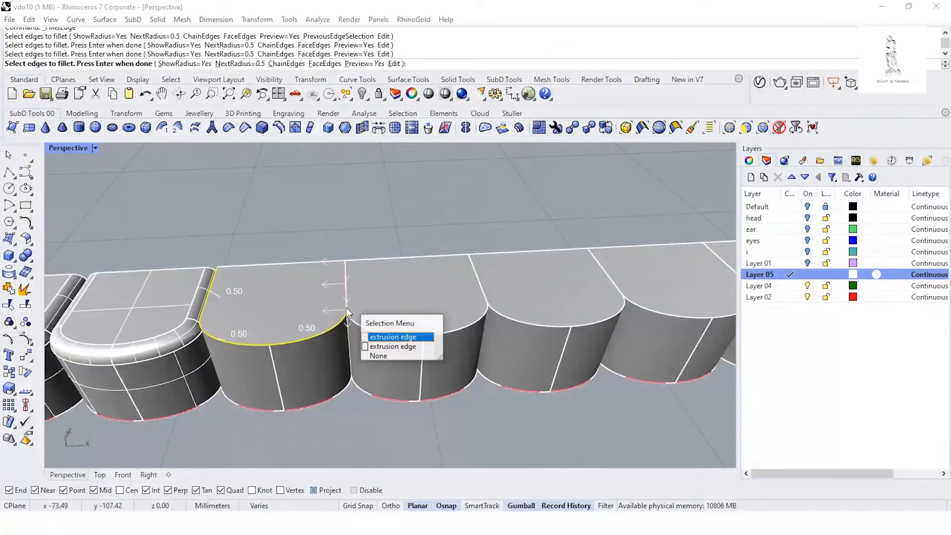
click(373, 337)
key(Return)
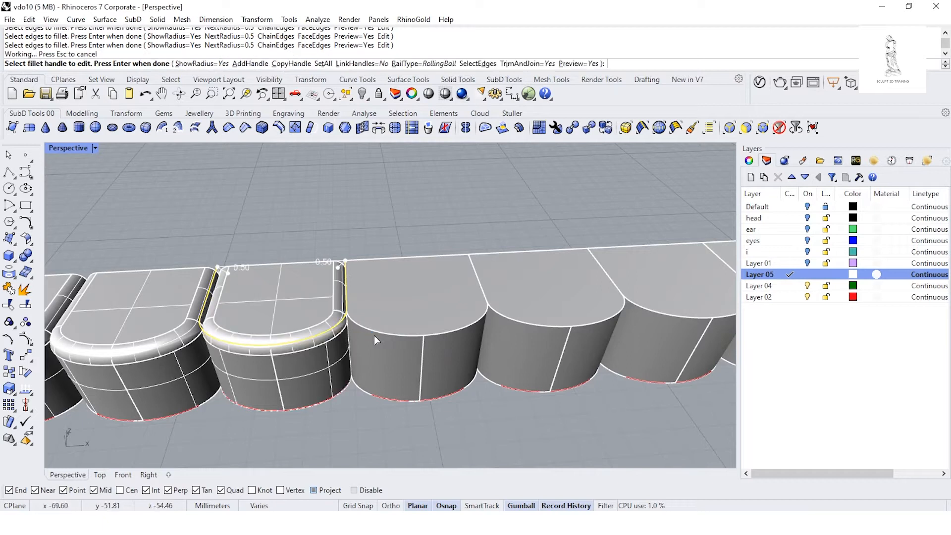
key(Return)
click(487, 290)
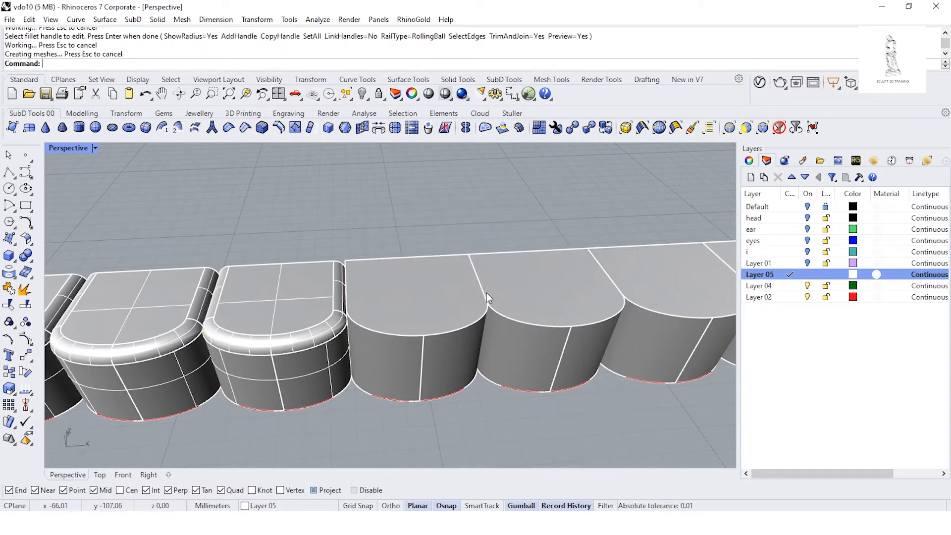
Step: Fillet the upper side and curved edges of all remaining scallops at 0.5 mm along the row
key(Return)
click(348, 291)
click(374, 332)
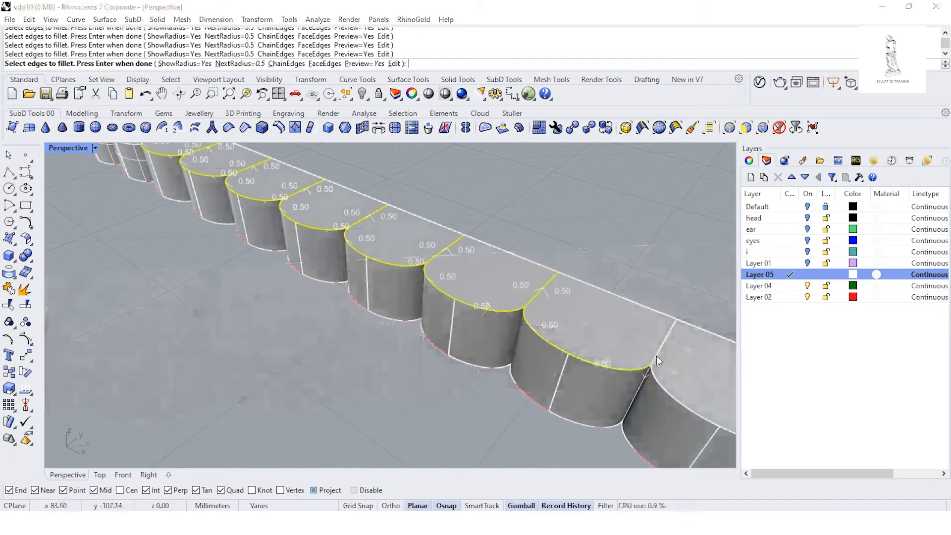
click(655, 363)
click(693, 398)
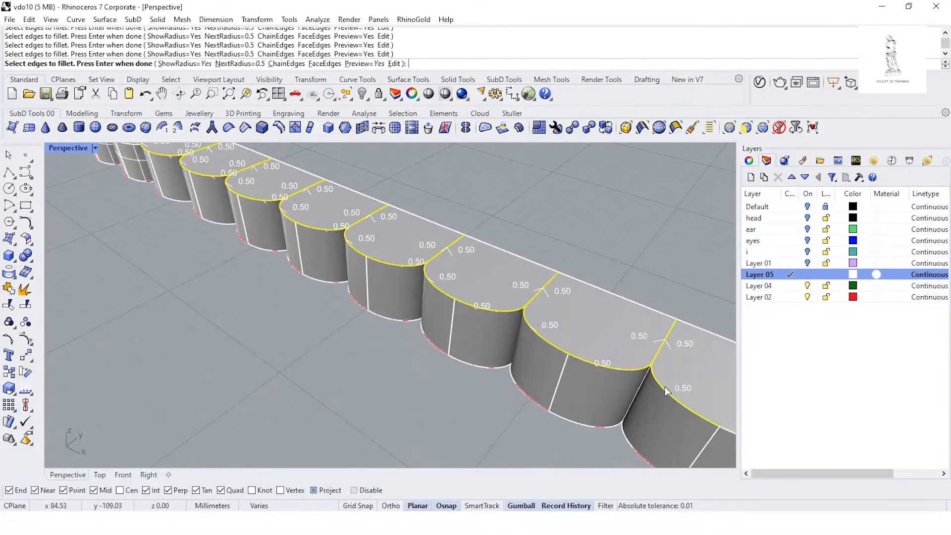
scroll(665, 387, down, 5)
scroll(618, 379, up, 3)
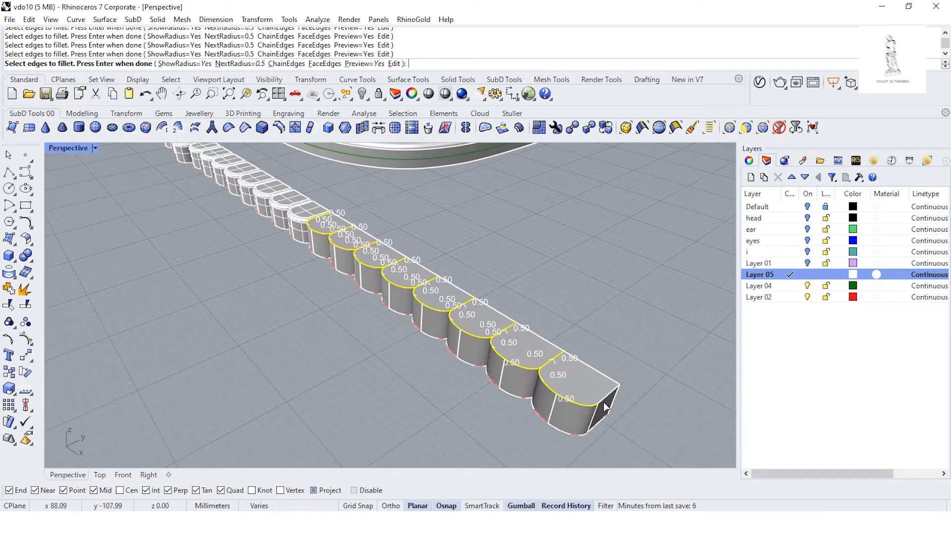
key(Return)
key(Return)
key(Return)
right_drag(340, 346, 430, 367)
scroll(430, 367, down, 5)
scroll(427, 358, up, 2)
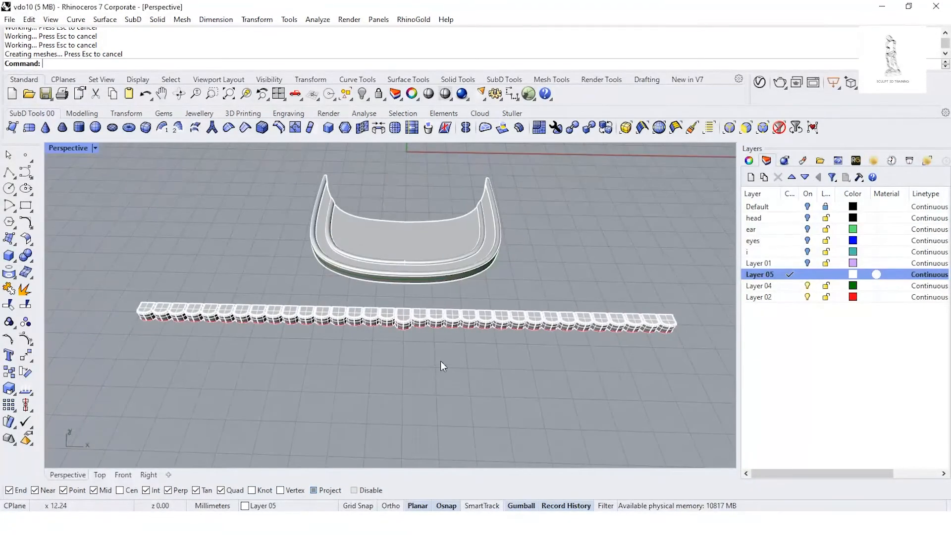
Step: Restore the four-viewport layout and set the Perspective viewport to X-Ray display
double_click(63, 149)
right_drag(418, 183, 522, 199)
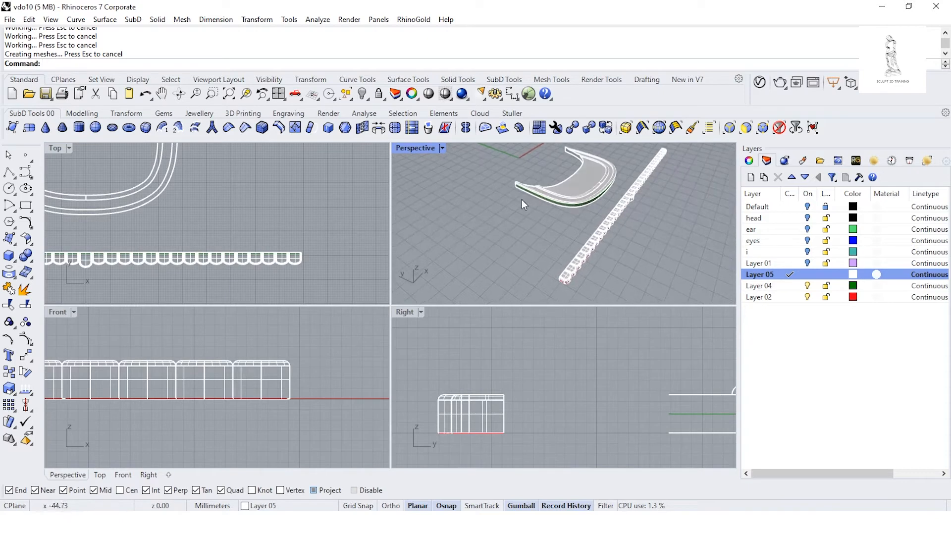
click(442, 148)
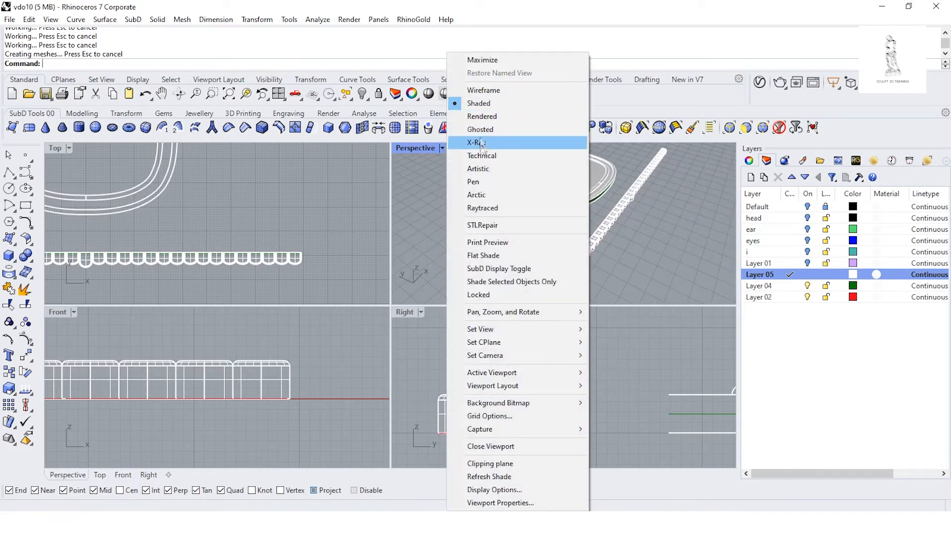
click(481, 143)
scroll(567, 234, up, 3)
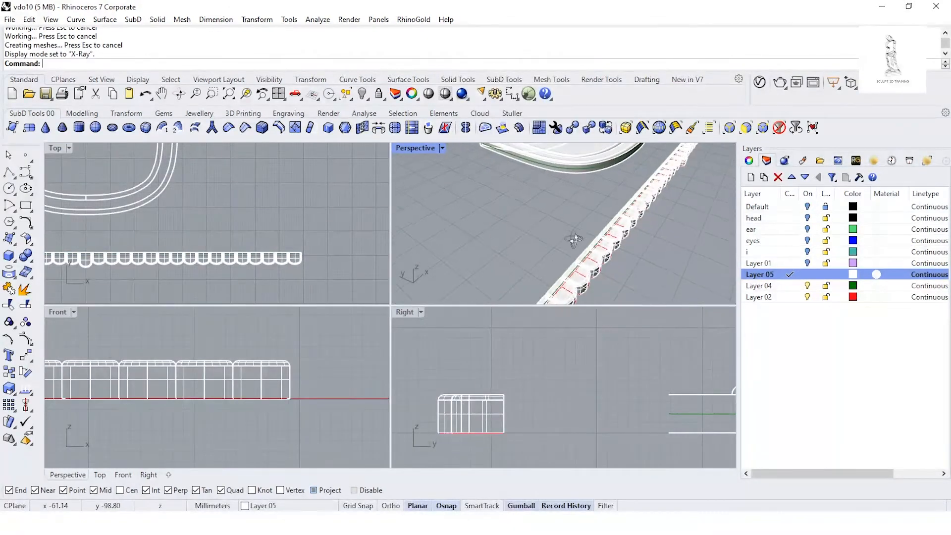
Step: Flow a copy of the scallop row from the straight green base line onto the green curve around the frame's outer wall, picking matching ends
click(258, 19)
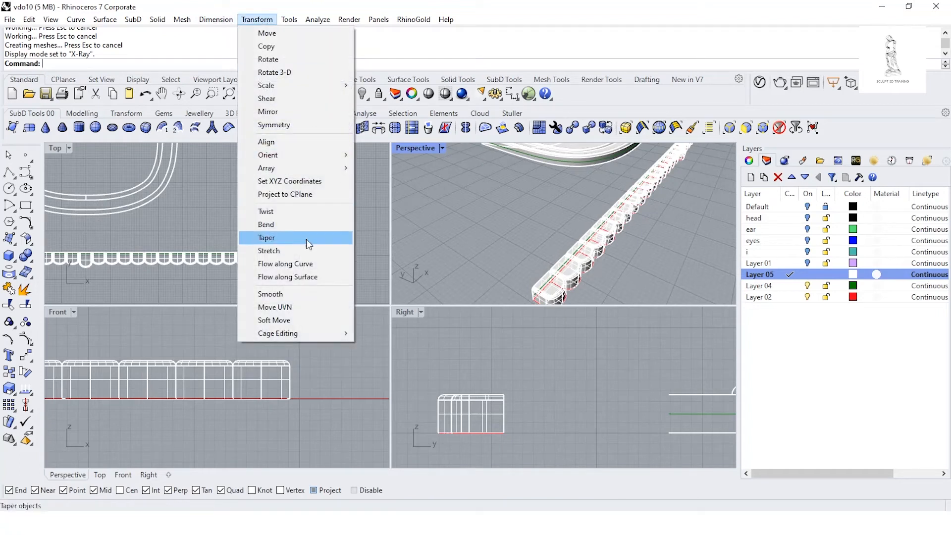
click(290, 263)
drag(532, 398, 400, 403)
right_drag(571, 253, 625, 238)
right_click(647, 257)
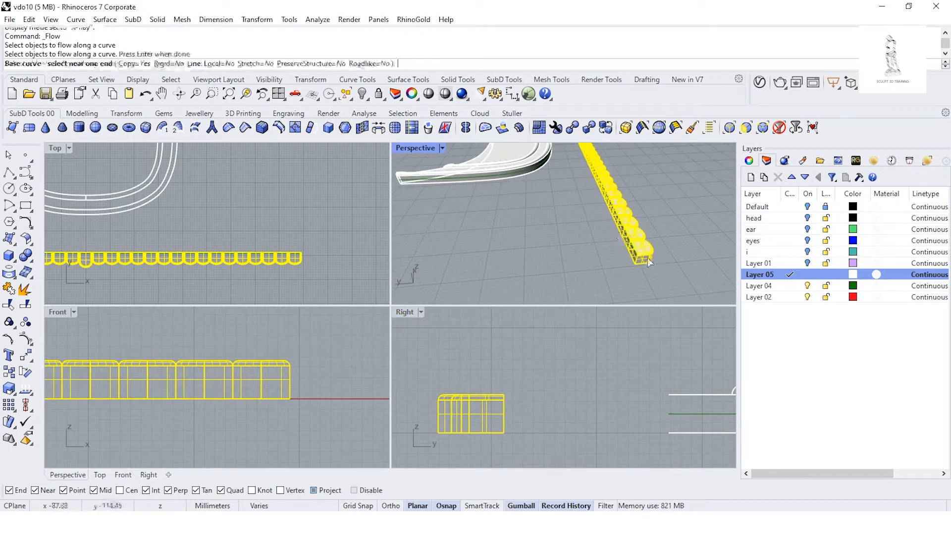
scroll(647, 258, up, 5)
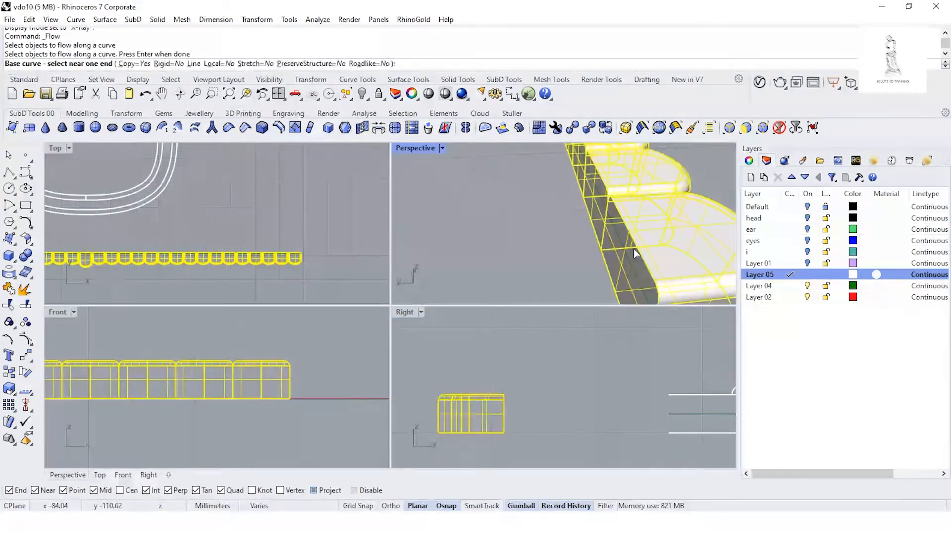
click(647, 297)
scroll(508, 226, down, 5)
scroll(553, 247, up, 6)
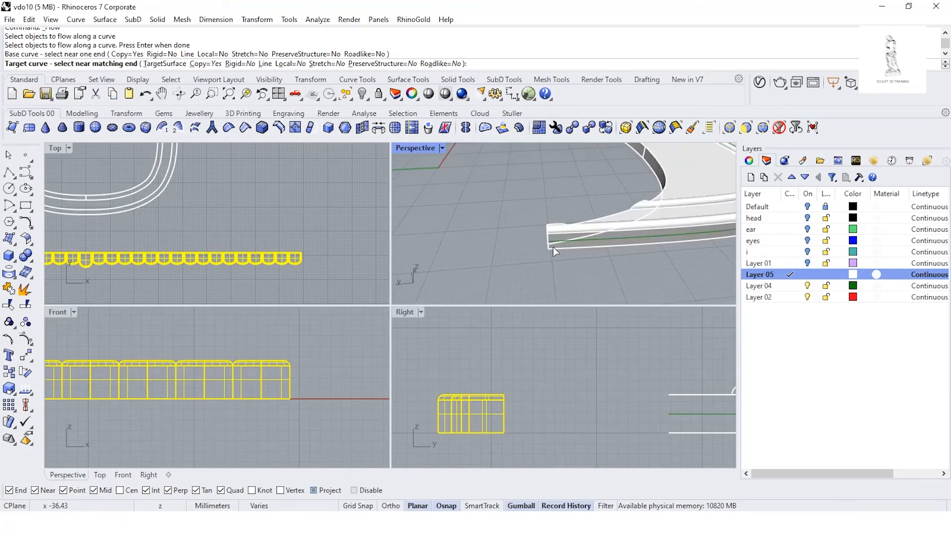
click(552, 246)
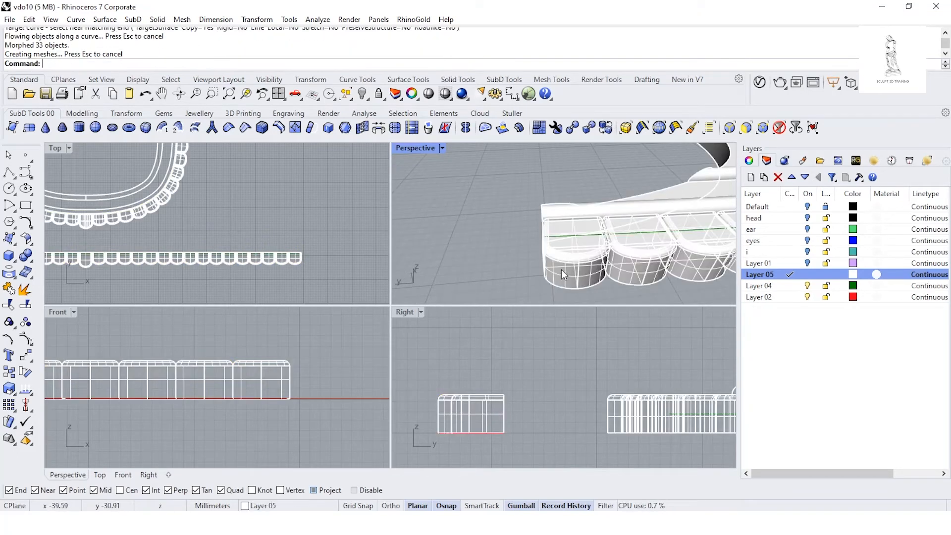
scroll(595, 227, down, 8)
scroll(240, 244, down, 2)
right_drag(110, 246, 201, 262)
scroll(217, 261, down, 2)
Step: Set the Perspective viewport to Shaded display and hide the original straight row of scallops with its curves
click(443, 148)
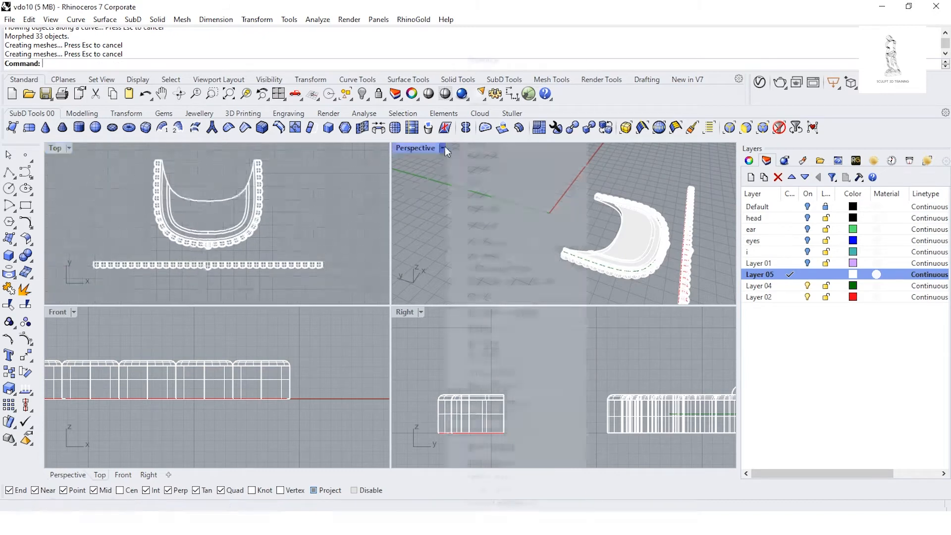
click(487, 104)
drag(75, 259, 365, 285)
click(362, 94)
Step: Turn off surface isocurves for the curved frame and its surrounding scallops
drag(127, 172, 305, 291)
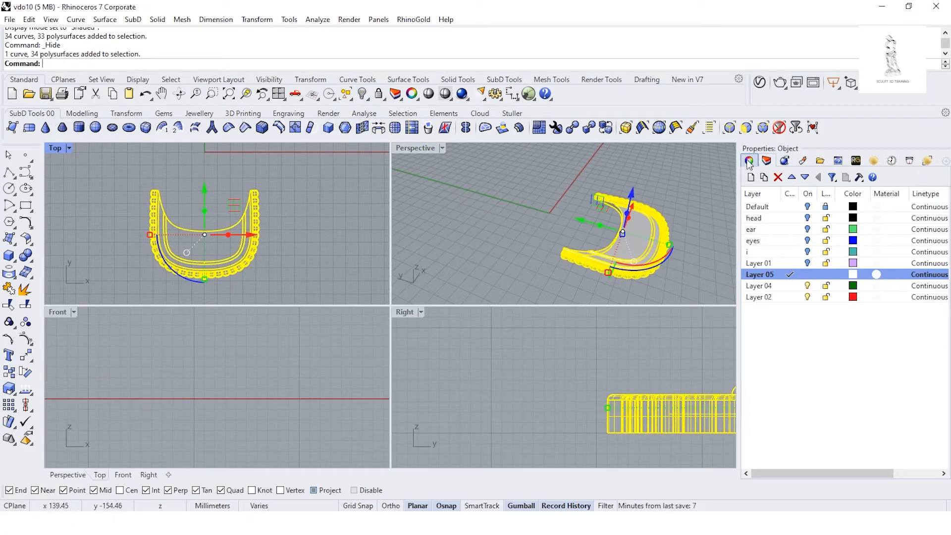
click(749, 161)
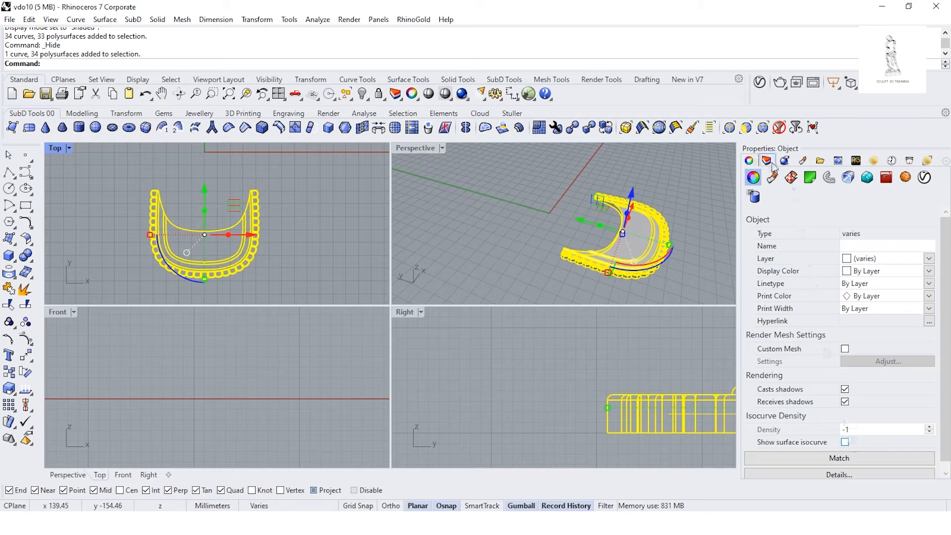
click(770, 163)
click(677, 268)
right_drag(633, 252, 554, 257)
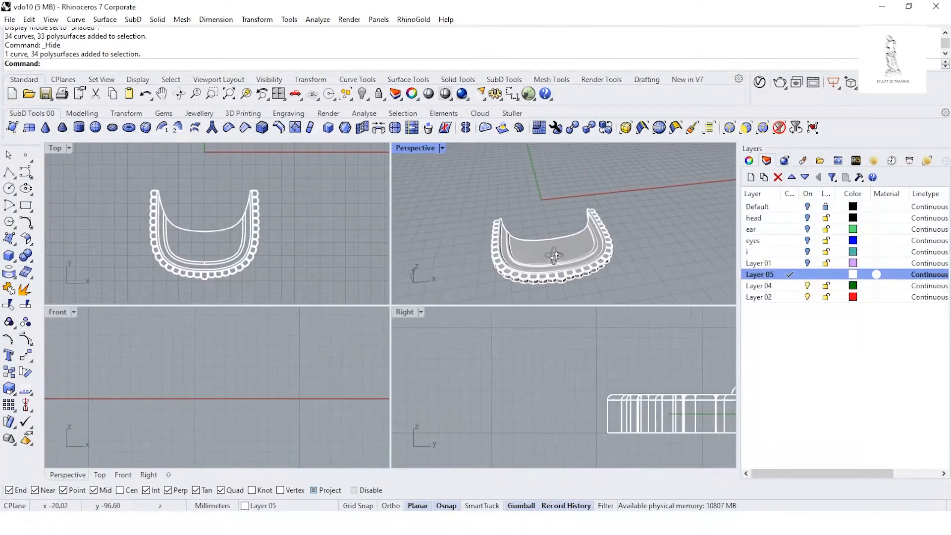
Step: Show Layer 01 and the i, eyes, ear and head layers to examine the scalloped frame against them, and hide them again
click(807, 263)
click(808, 251)
click(808, 241)
click(807, 229)
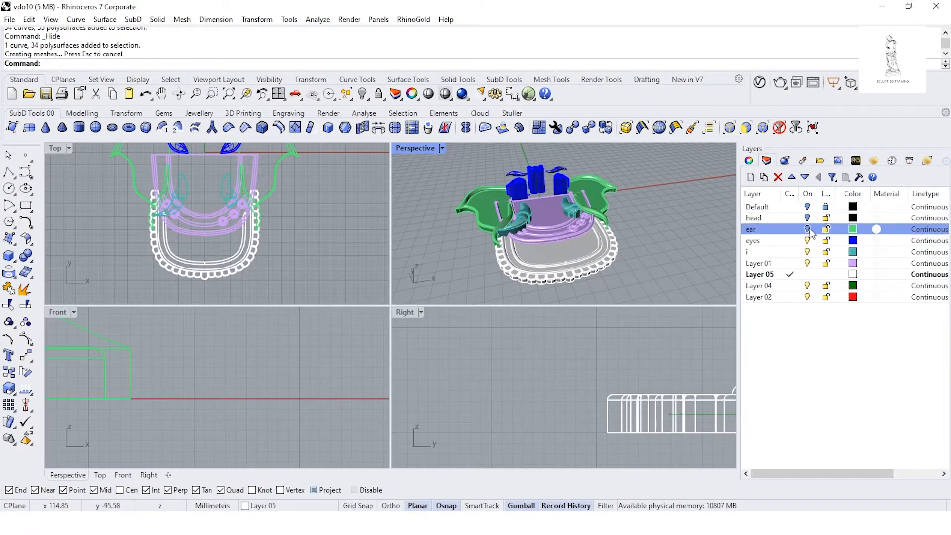
click(808, 217)
scroll(585, 272, up, 3)
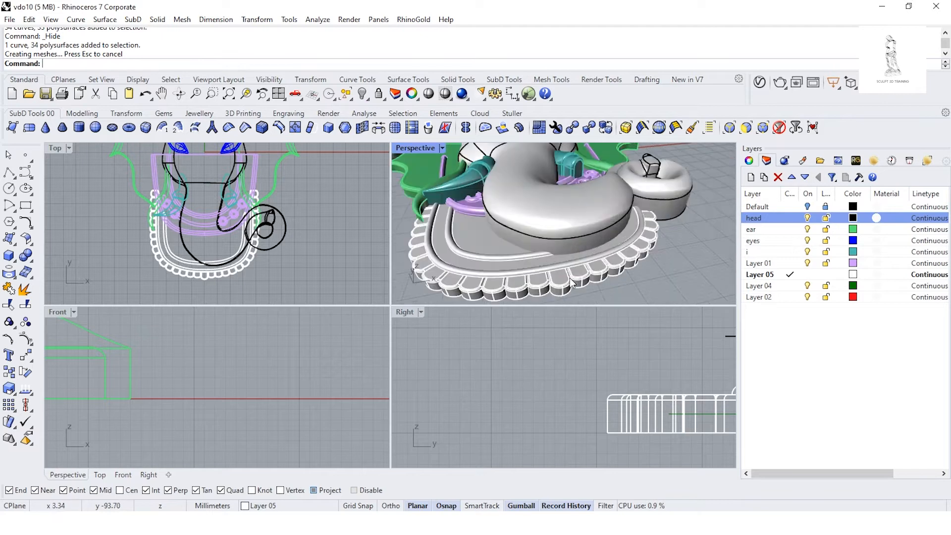
right_drag(480, 292, 502, 290)
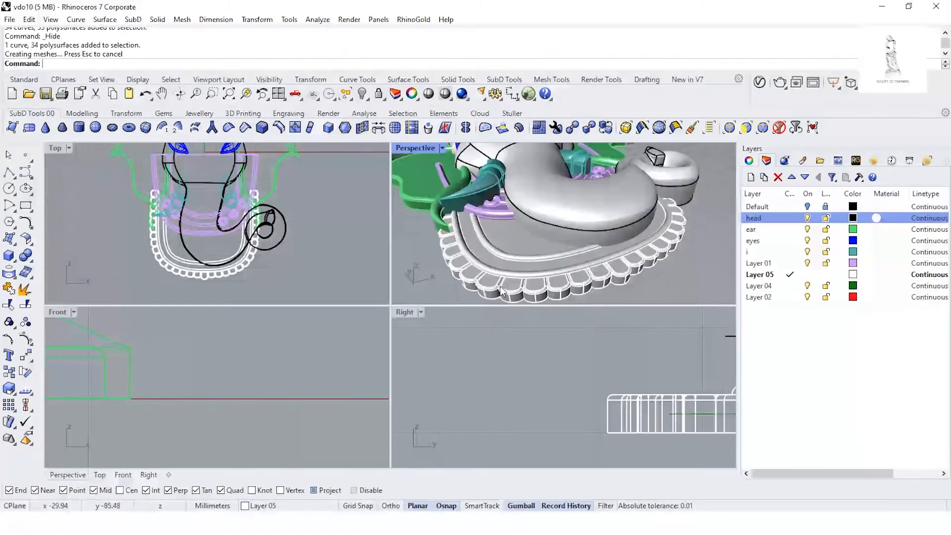
click(808, 218)
click(808, 229)
click(808, 240)
click(808, 252)
click(807, 263)
Step: Boolean-union the curved frame with all the scallops along its outer wall
right_drag(479, 229, 518, 248)
click(518, 248)
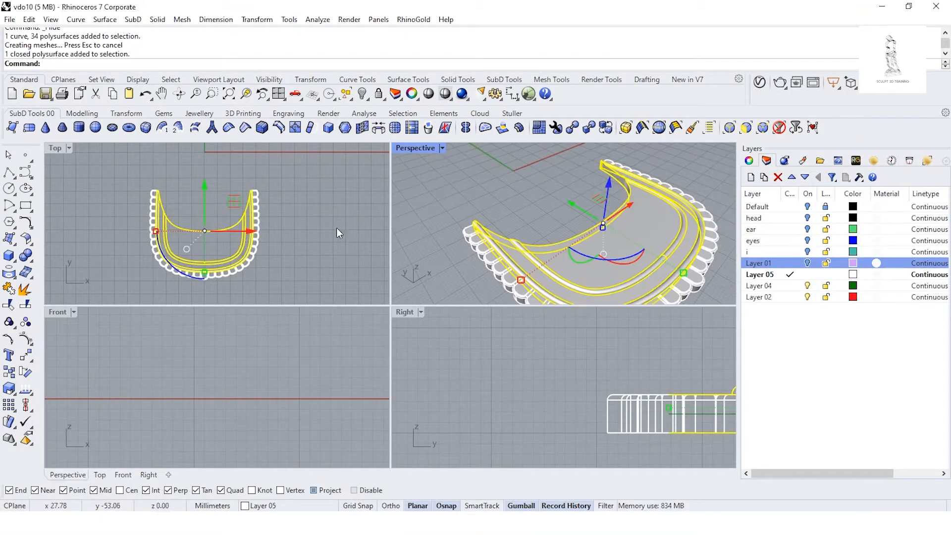
scroll(473, 244, up, 3)
drag(106, 173, 287, 289)
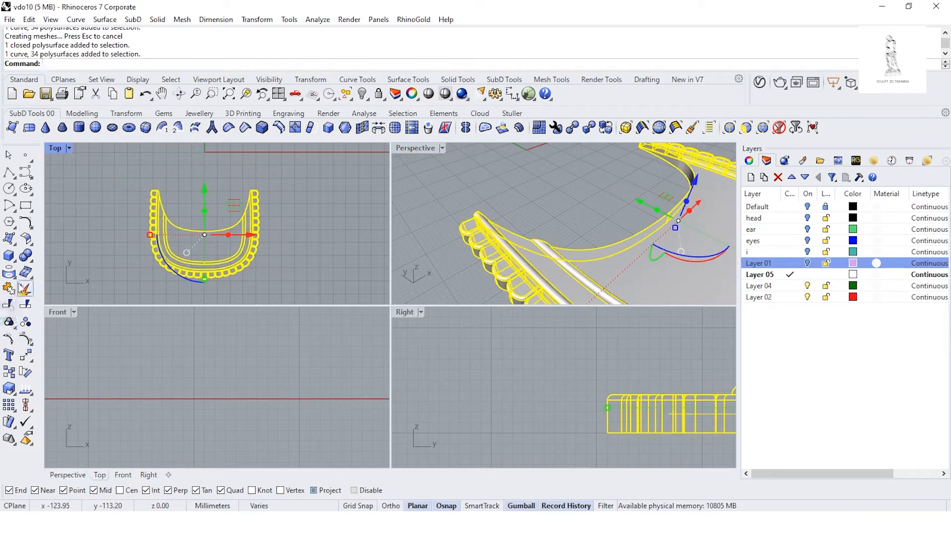
click(25, 255)
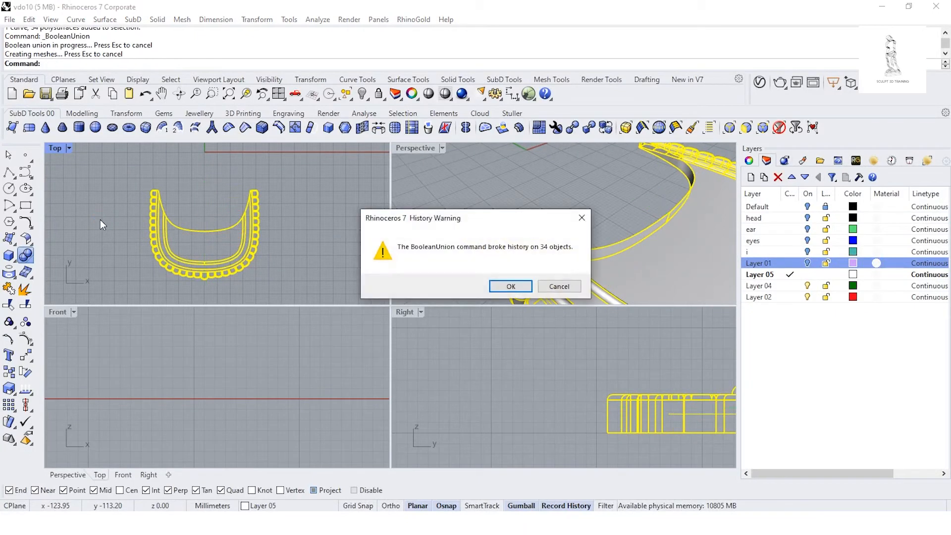
key(Return)
click(424, 255)
scroll(526, 240, up, 5)
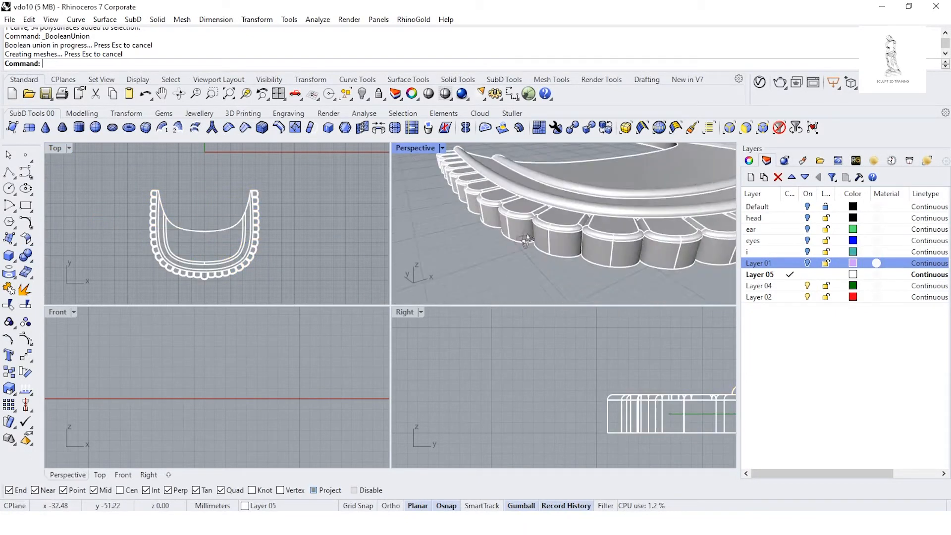
Step: Check the united scalloped frame with the Show Edges analysis
scroll(526, 240, down, 3)
click(508, 269)
key(Escape)
click(491, 231)
click(318, 20)
mouse_move(368, 190)
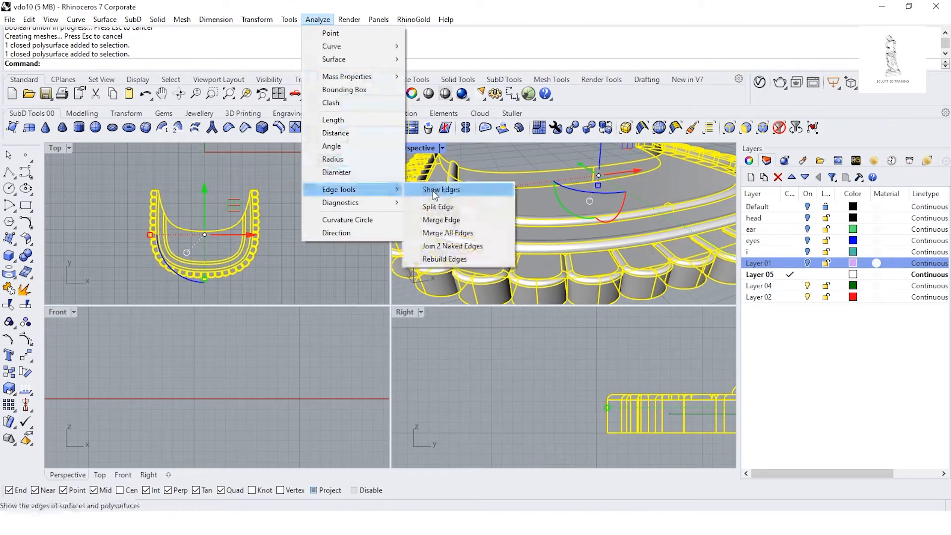
click(435, 189)
click(164, 349)
click(275, 373)
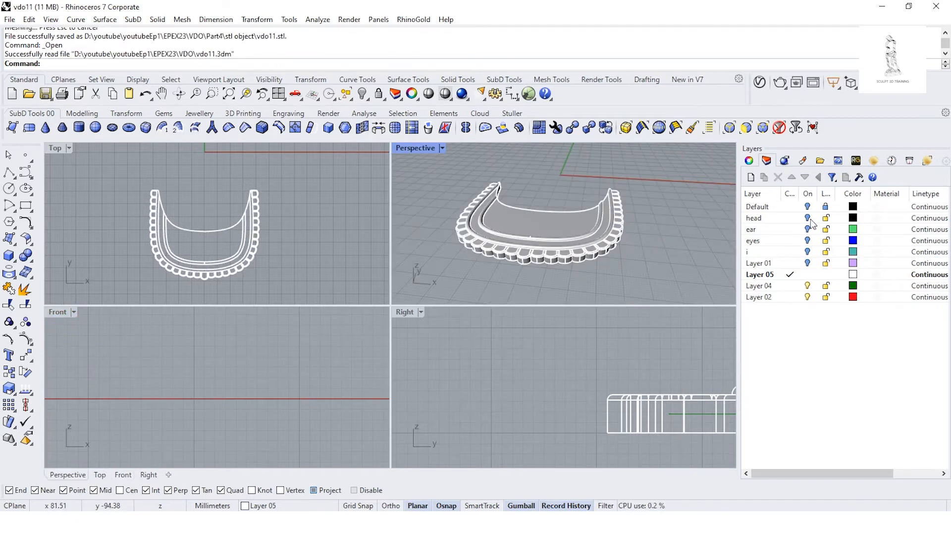
Step: Turn on the head, ear, eyes, i and Layer 01 layers and review the complete elephant head model
click(808, 218)
click(807, 229)
click(808, 241)
click(808, 252)
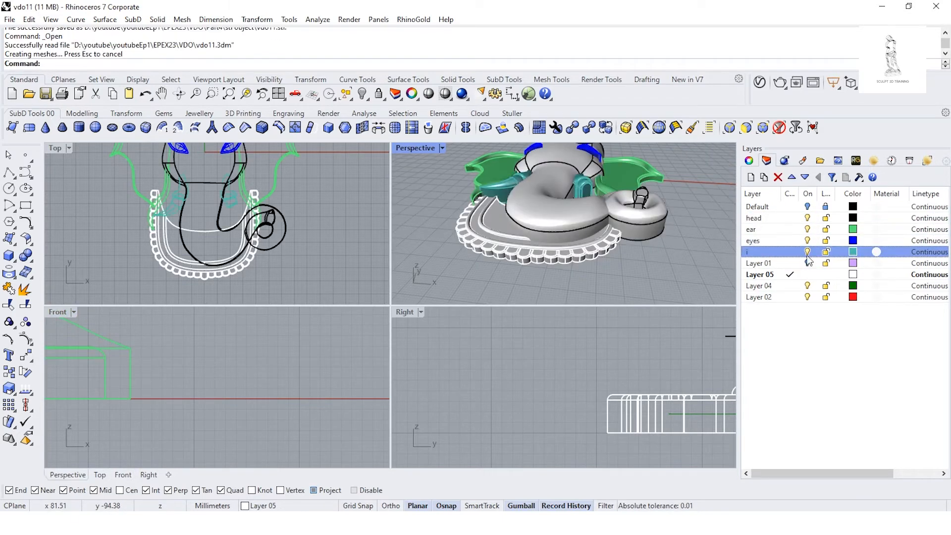
click(808, 263)
scroll(308, 262, down, 4)
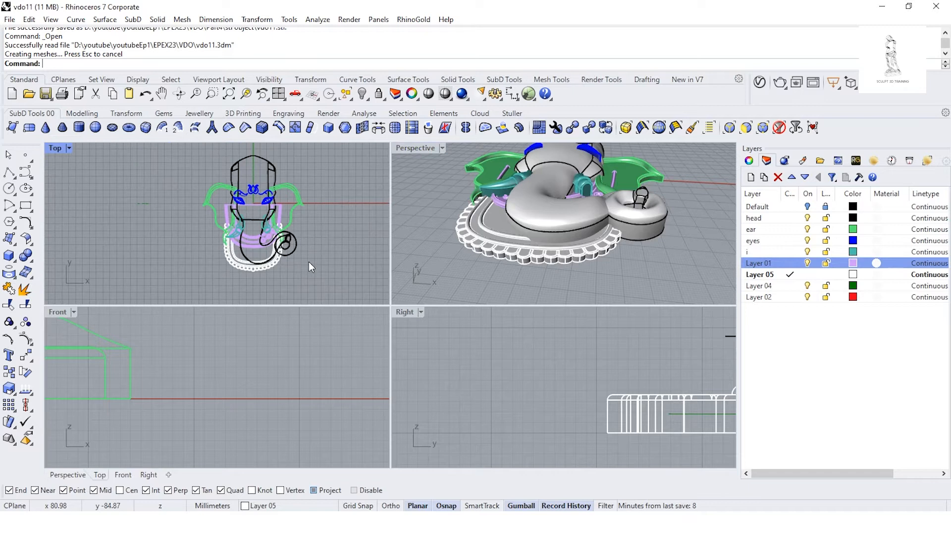
scroll(531, 247, down, 5)
right_drag(560, 221, 576, 274)
scroll(574, 270, down, 2)
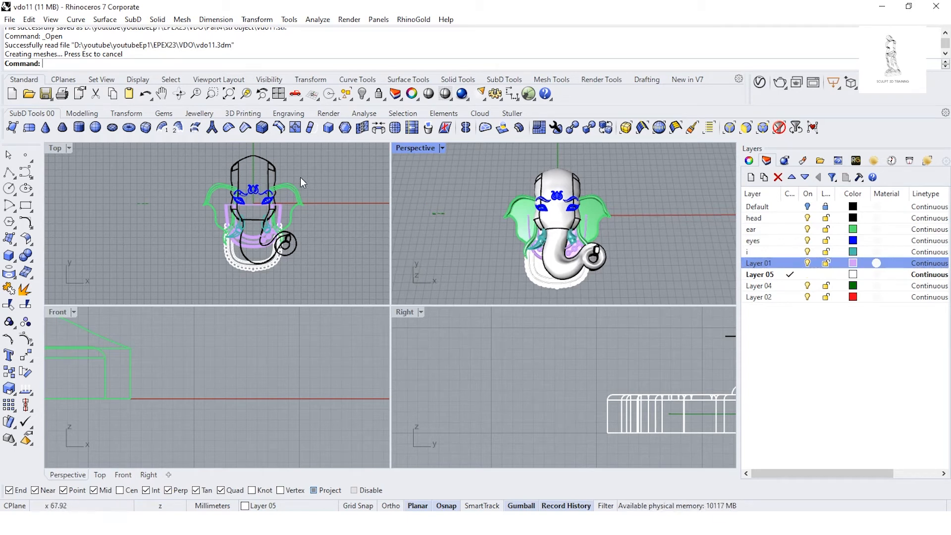
Step: Create a new layer named STL zbrush and make it the current layer
click(768, 298)
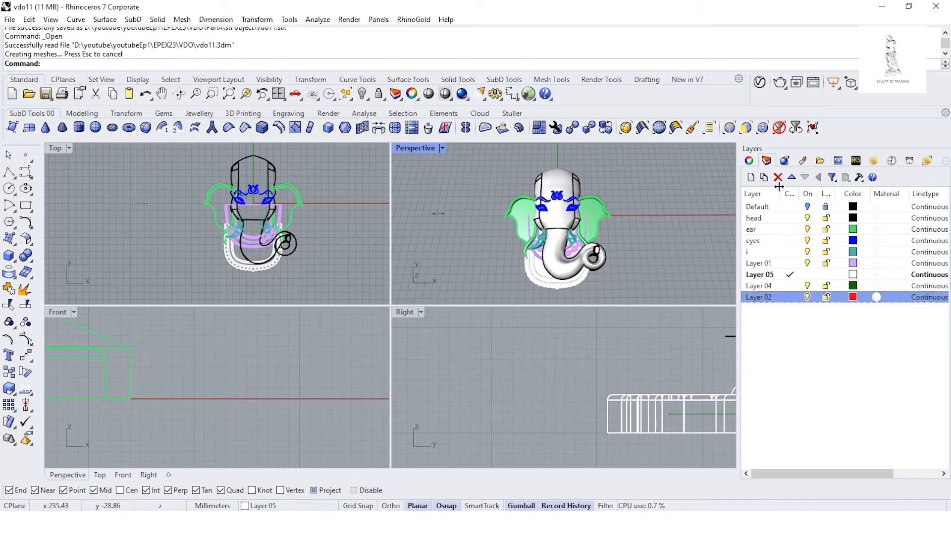
click(751, 177)
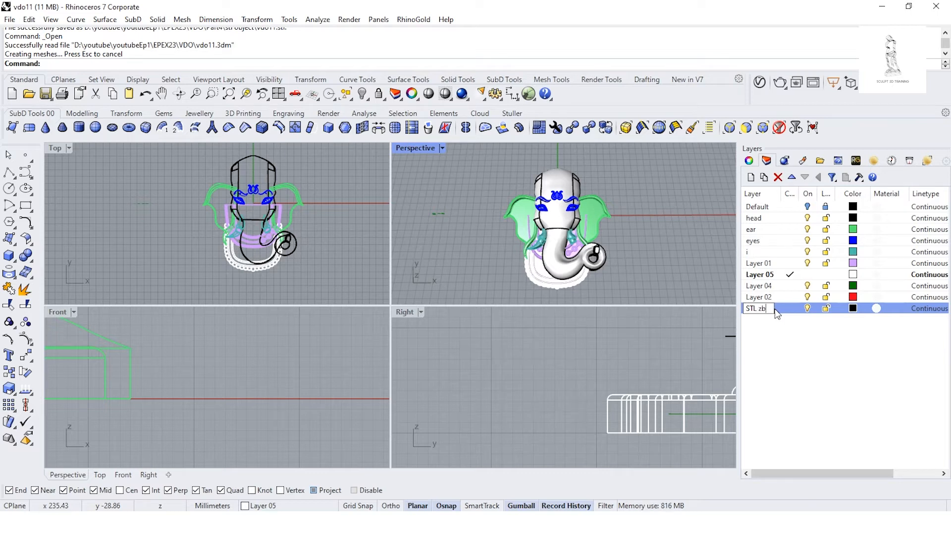
click(766, 357)
click(790, 308)
Step: Move all visible parts of the elephant head model to the STL zbrush layer
drag(191, 154, 337, 274)
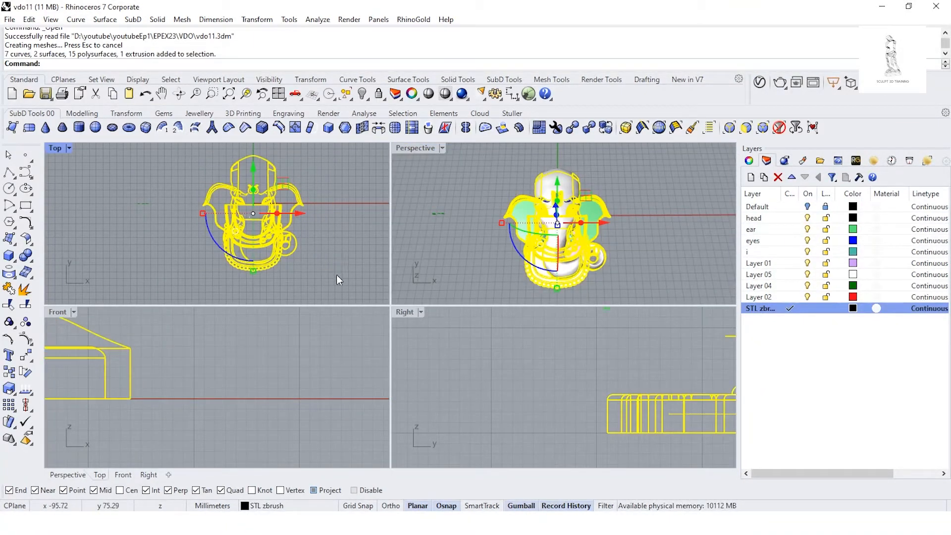
right_click(770, 311)
click(813, 255)
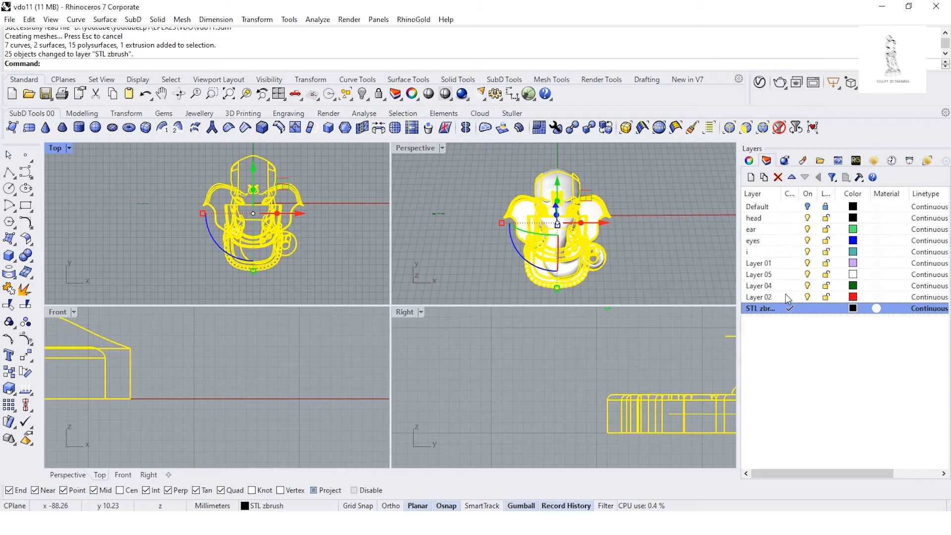
Step: Delete all layers from Default to Layer 02 together with their objects, keeping only STL zbrush
click(790, 298)
shift+click(790, 207)
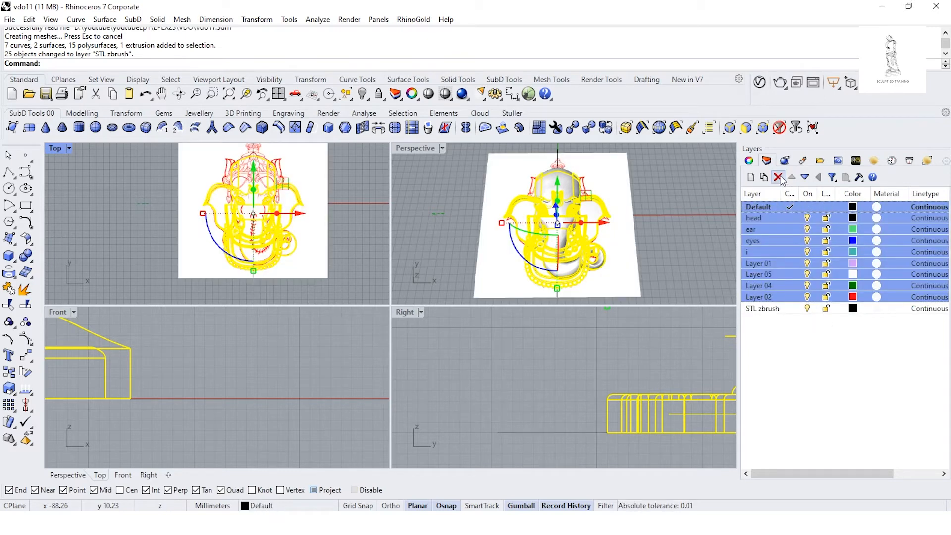
click(778, 177)
click(448, 287)
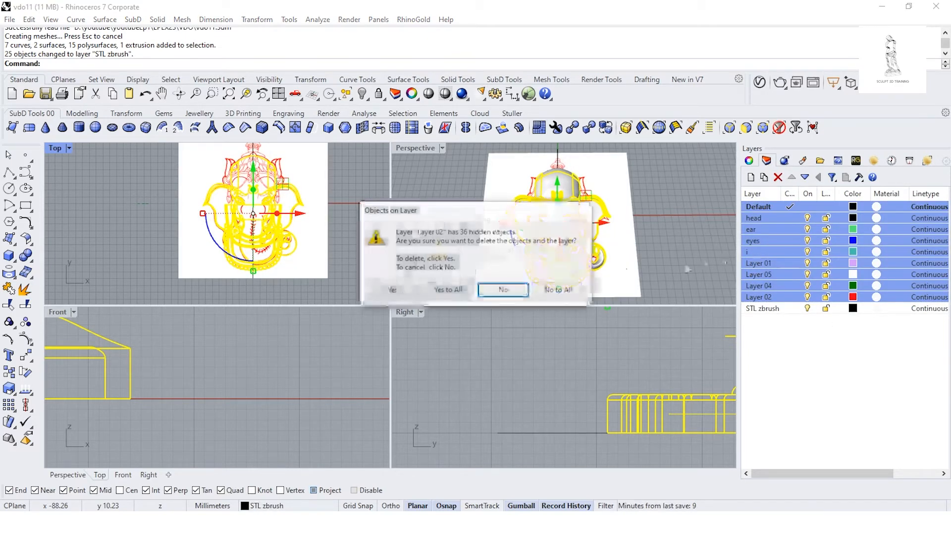
click(446, 292)
right_drag(692, 258, 620, 149)
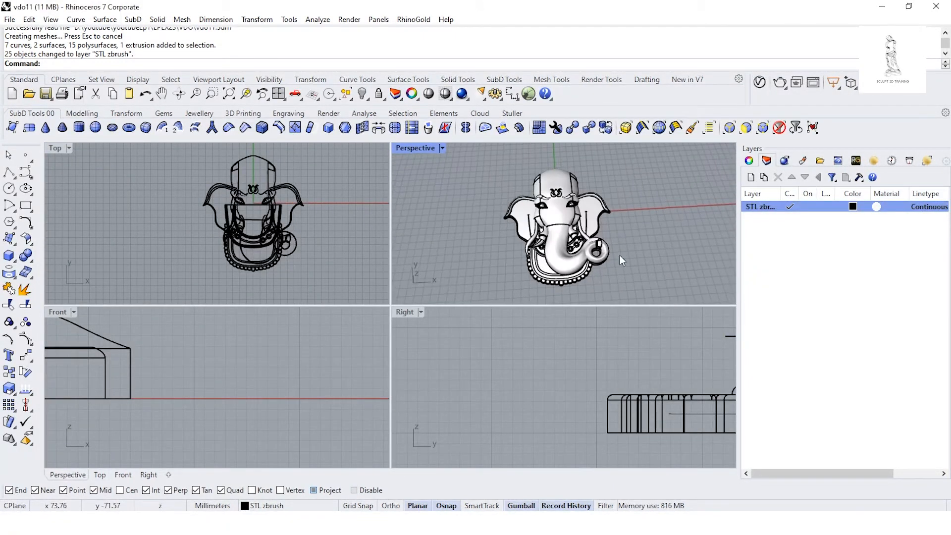
Step: Check for remaining hidden objects with Show Selected
click(370, 100)
click(396, 116)
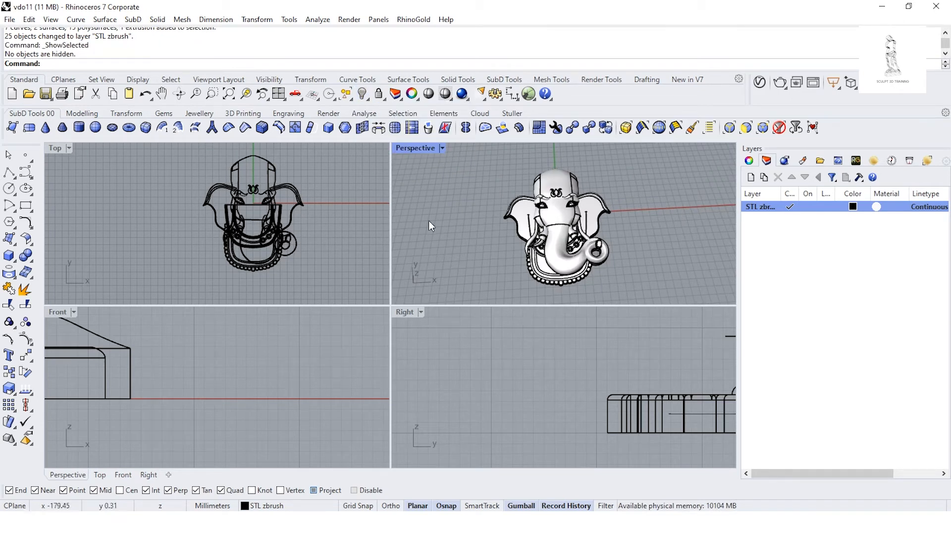
right_click(446, 217)
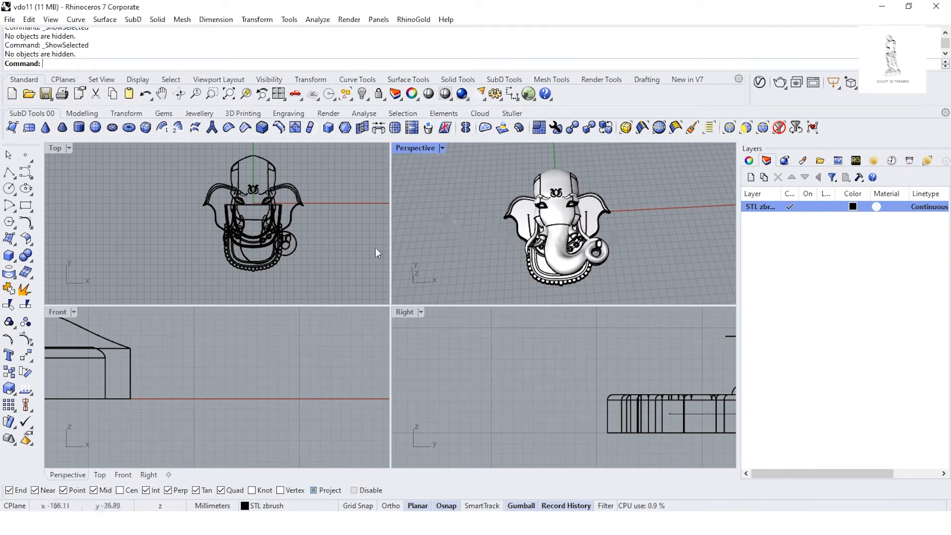
Step: Save the model as an STL file named vdo11 in the Part4\stl object folder, without textures
click(11, 19)
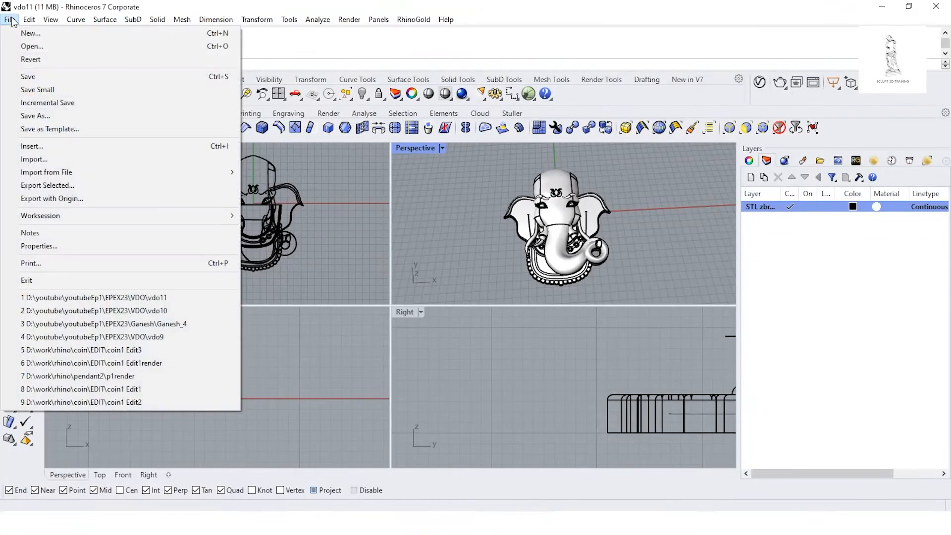
click(35, 115)
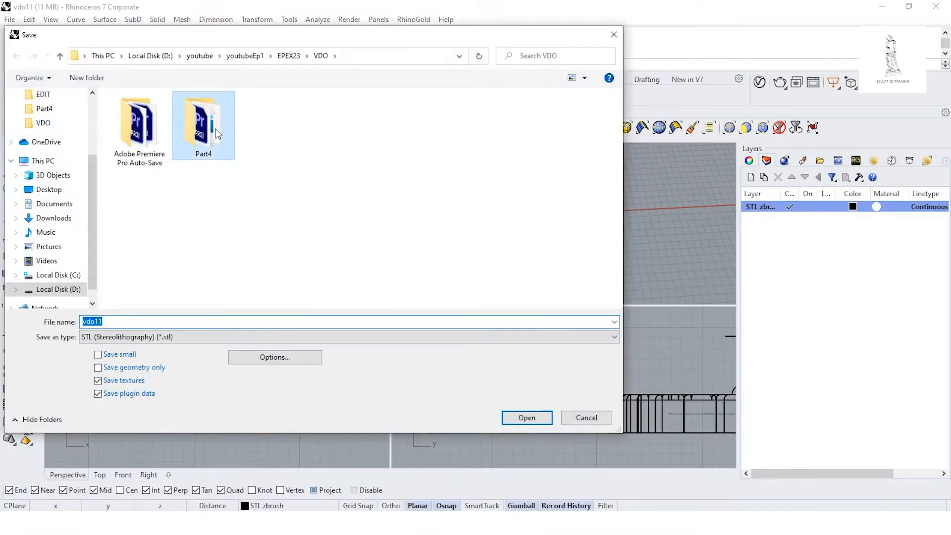
double_click(217, 134)
double_click(213, 120)
click(124, 324)
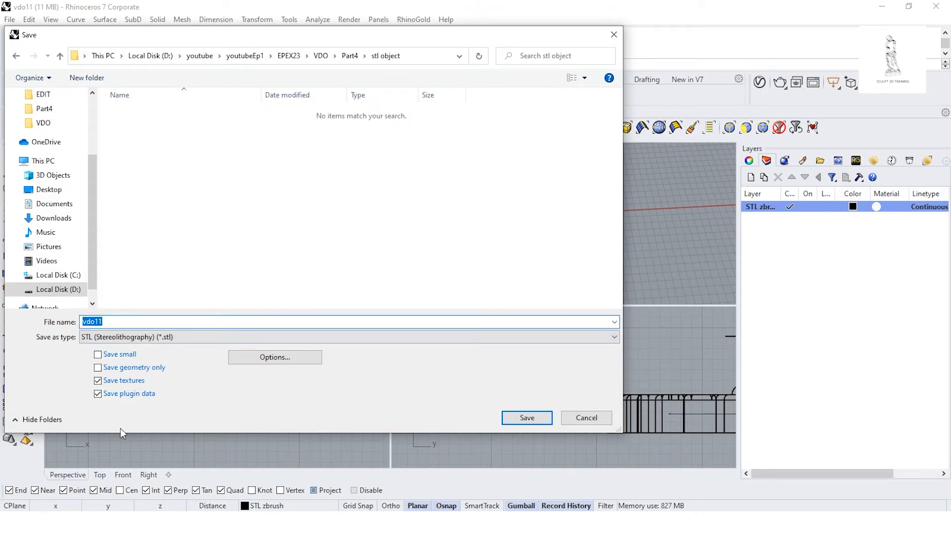
click(100, 380)
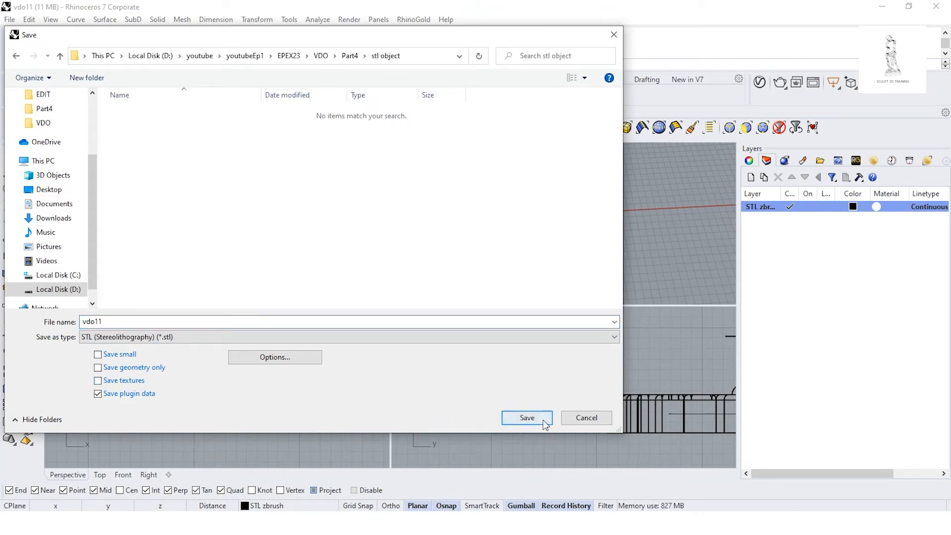
click(527, 418)
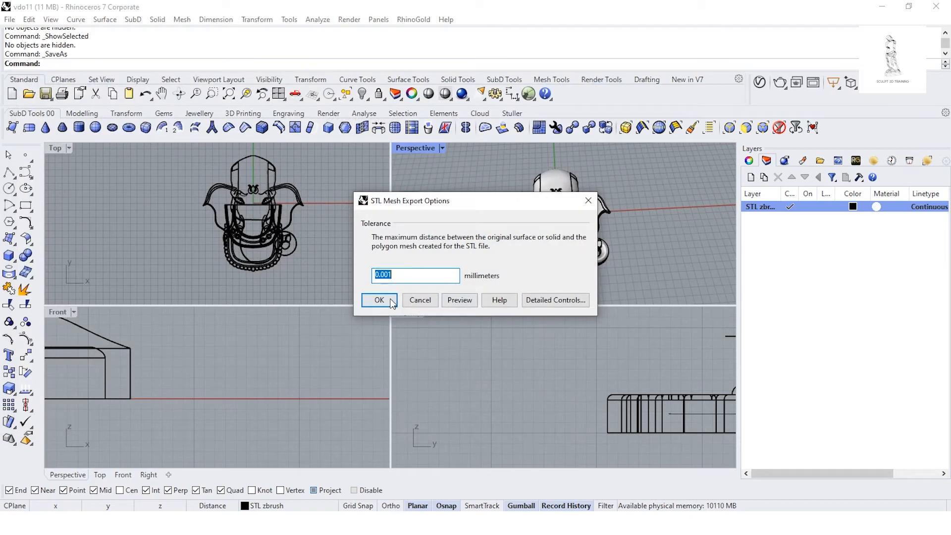
Step: Export the STL as a binary file with a mesh tolerance of 0.001 mm, accepting the export warning
click(379, 300)
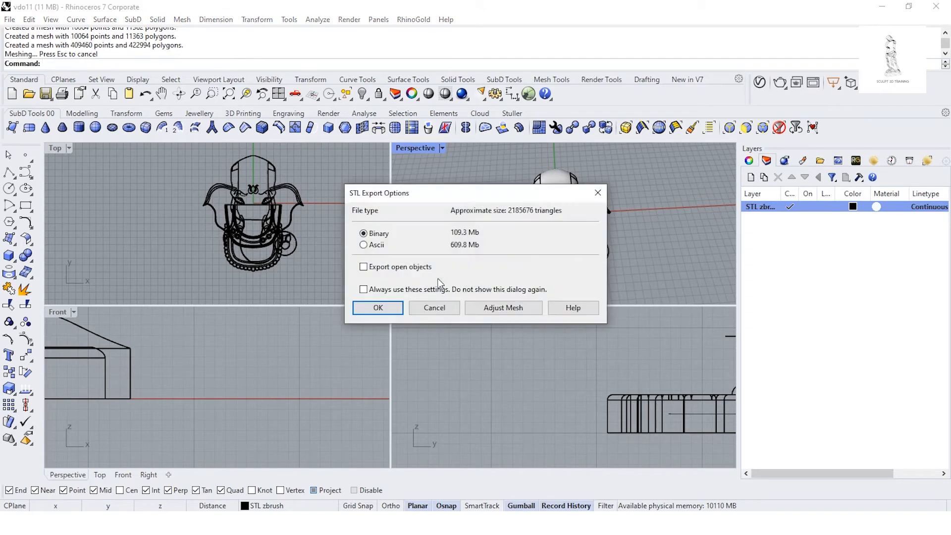
click(385, 311)
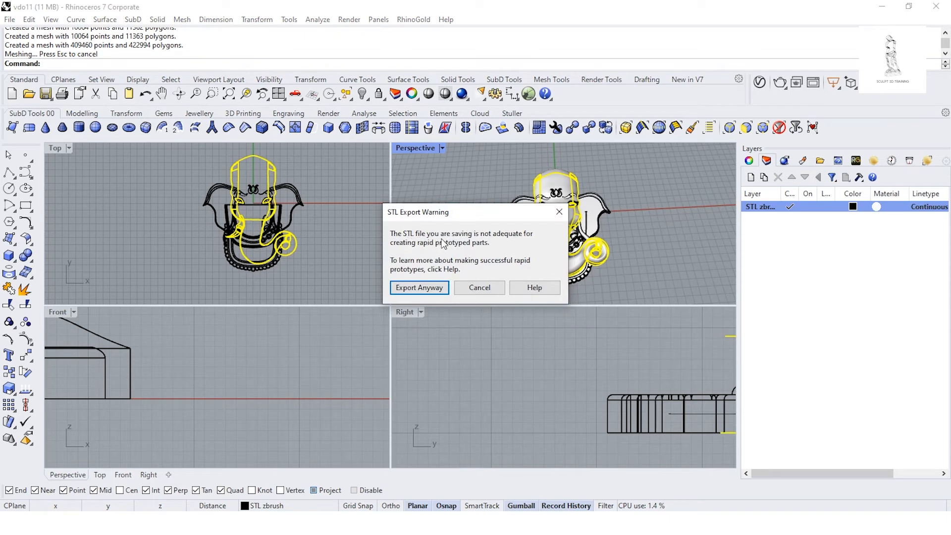
click(419, 288)
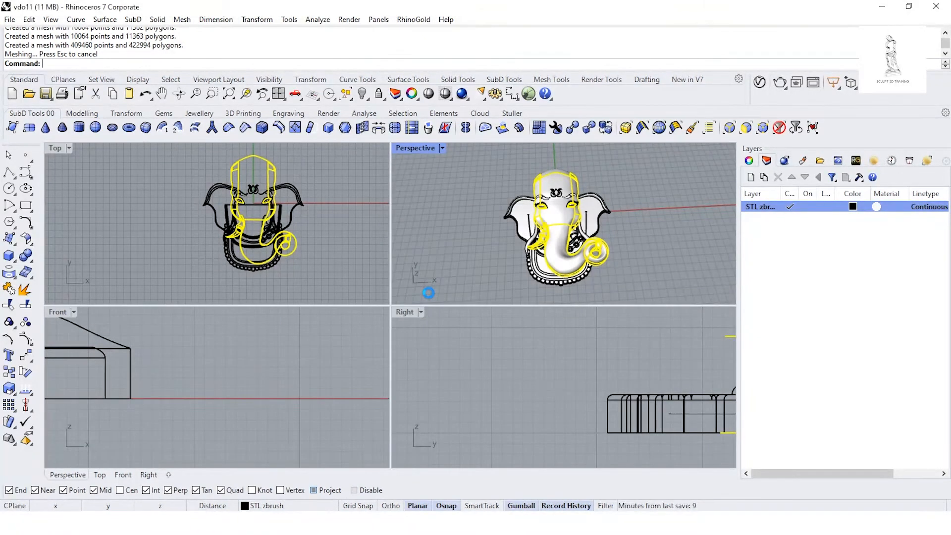
click(332, 276)
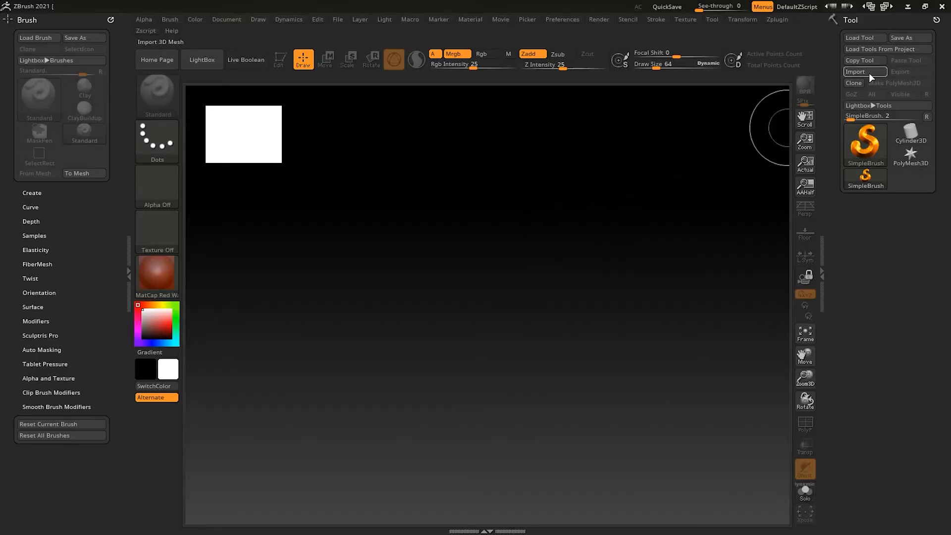
Step: Switch to ZBrush and import vdo11 from the Part4\stl object folder with the default STL import options
click(869, 73)
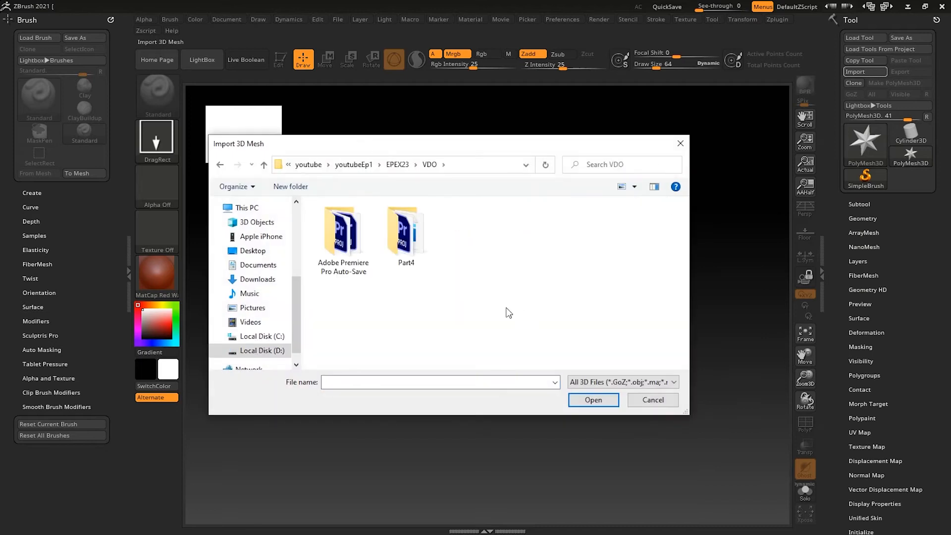
double_click(404, 233)
double_click(404, 235)
click(337, 220)
click(336, 221)
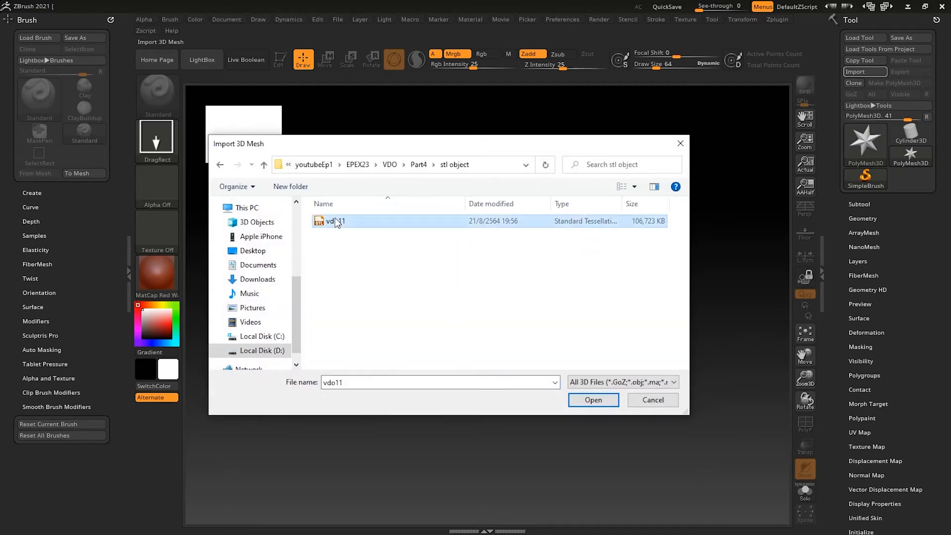
click(589, 401)
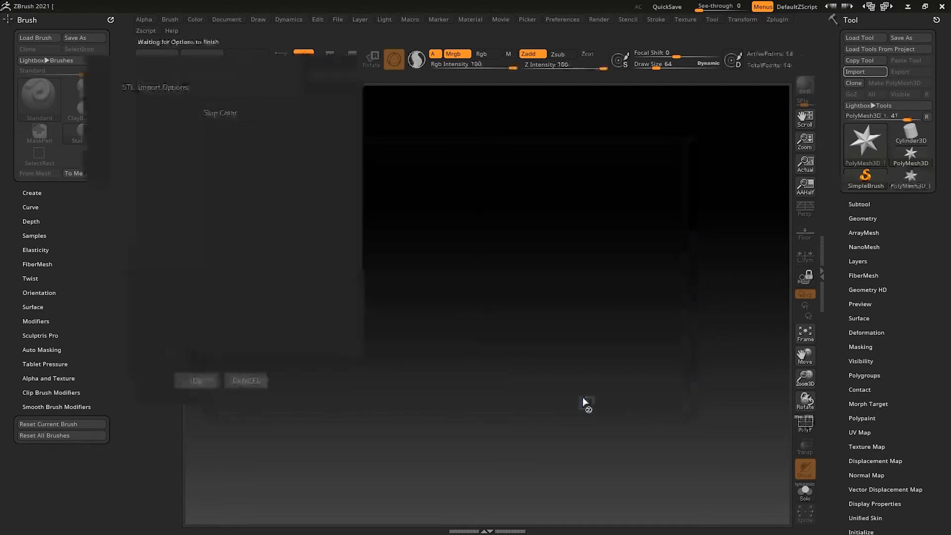
click(197, 382)
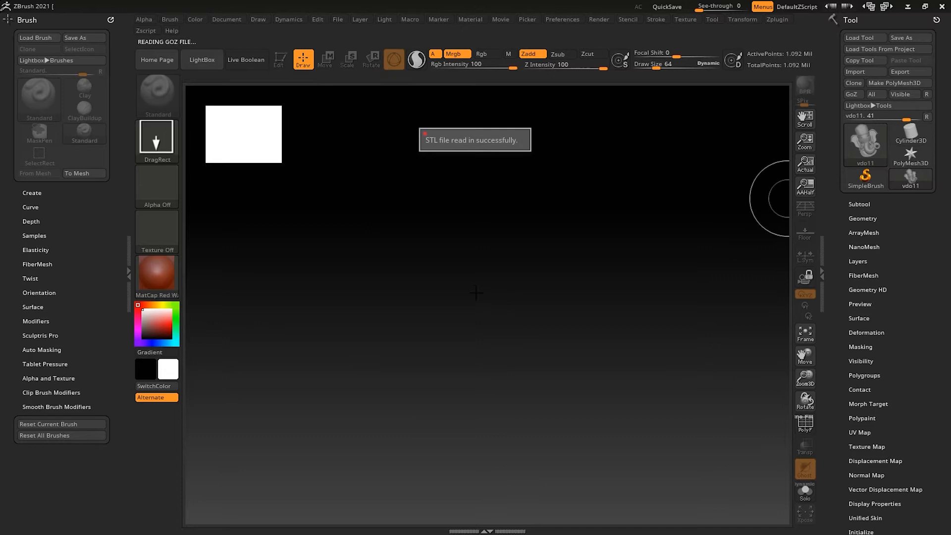
Step: Draw the imported elephant head on the canvas and enter Edit mode
drag(485, 275, 488, 515)
key(t)
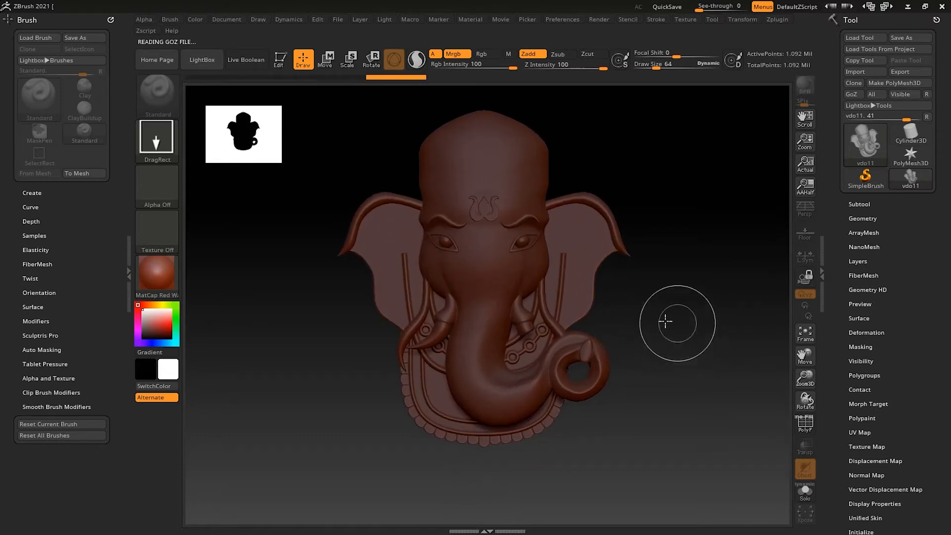
click(280, 58)
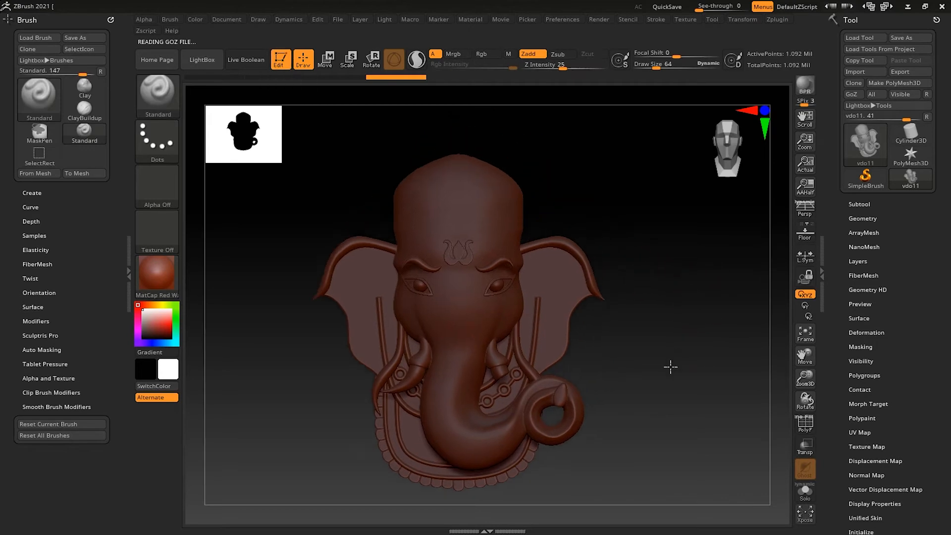
Step: Turn off polypaint for the vdo11 subtool and duplicate the subtool
click(879, 201)
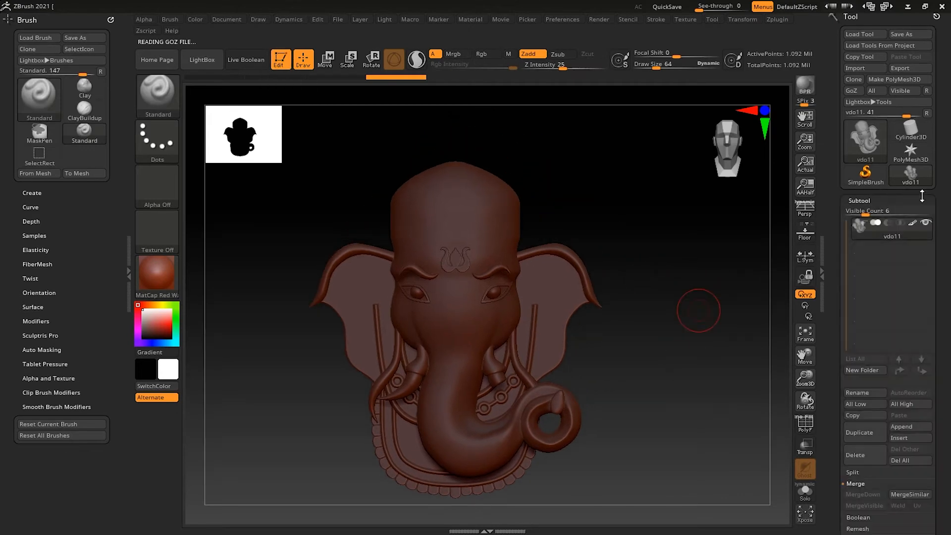
click(913, 223)
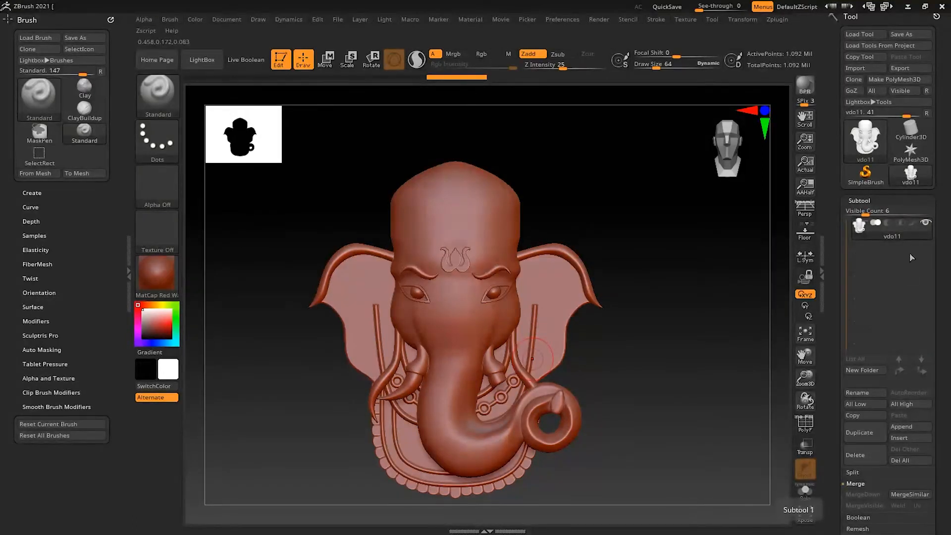
click(860, 432)
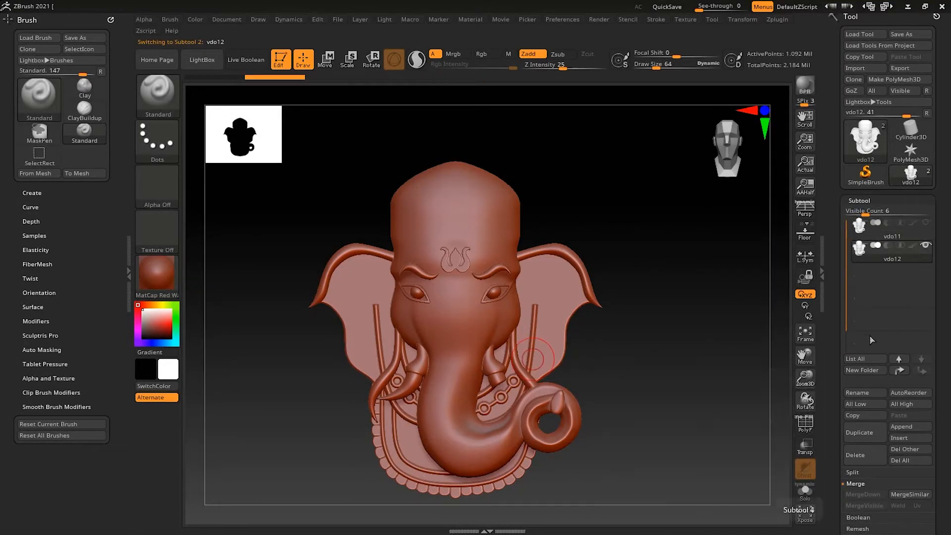
Step: Split the duplicated vdo12 subtool into its separate parts and confirm the operation
scroll(874, 339, down, 5)
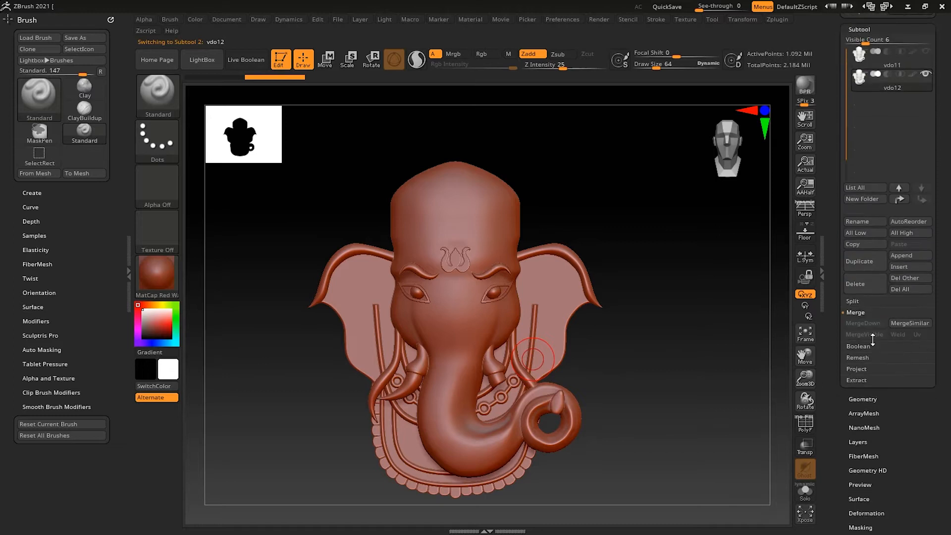
click(873, 303)
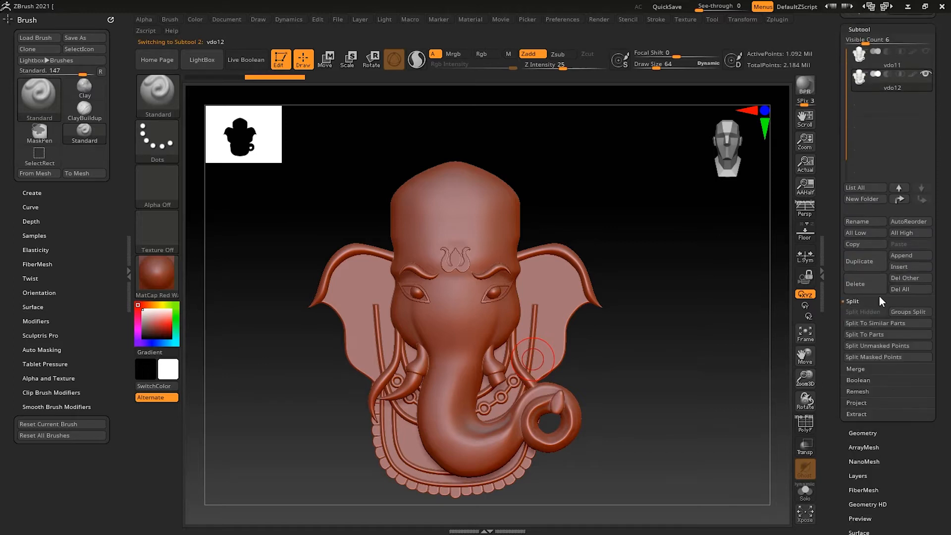
click(874, 336)
click(754, 365)
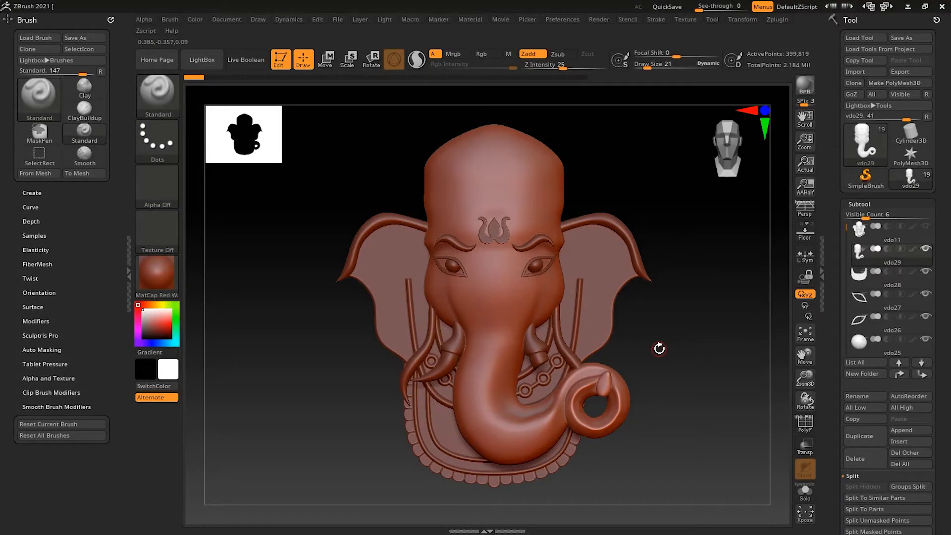
Step: Isolate the elephant head and trunk subtool vdo29 in Solo mode
mouse_move(710, 355)
mouse_down()
mouse_move(685, 373)
mouse_move(624, 381)
mouse_move(714, 365)
mouse_up()
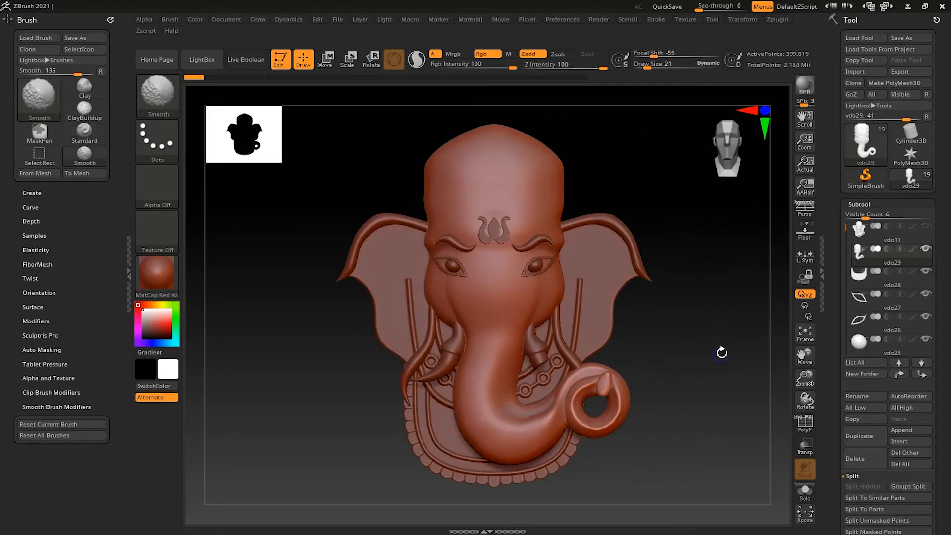
click(807, 490)
drag(698, 305, 697, 278)
Step: Import the picganesh image from the Part4 folder as a texture
click(689, 20)
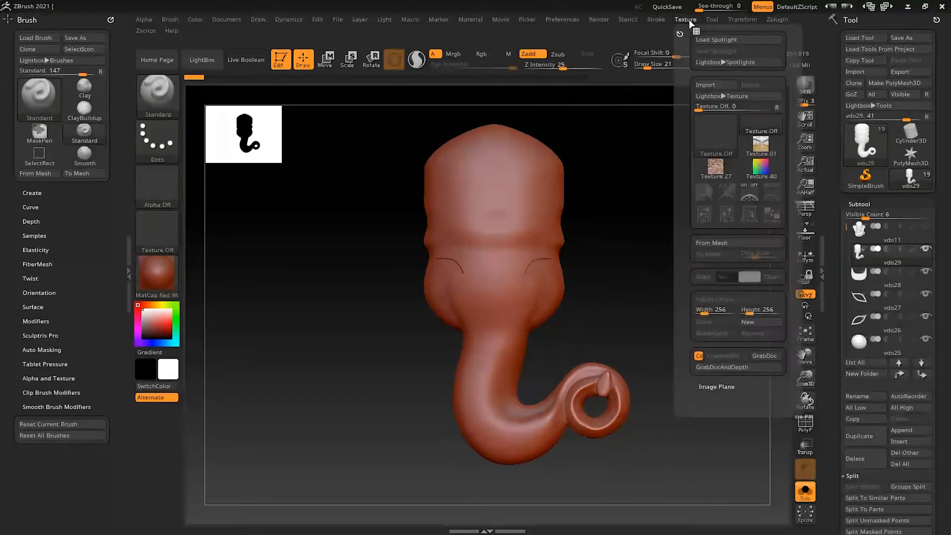
click(735, 86)
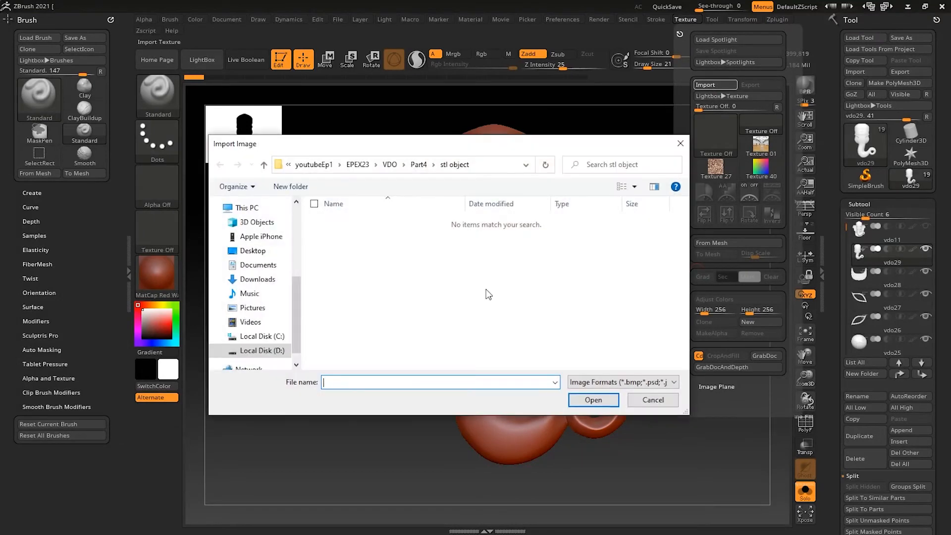
click(419, 166)
click(470, 232)
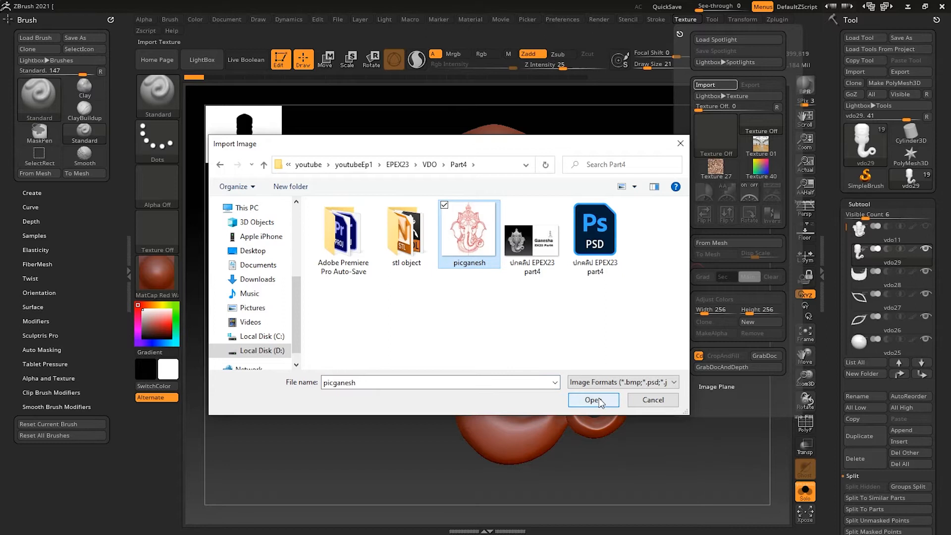
click(598, 400)
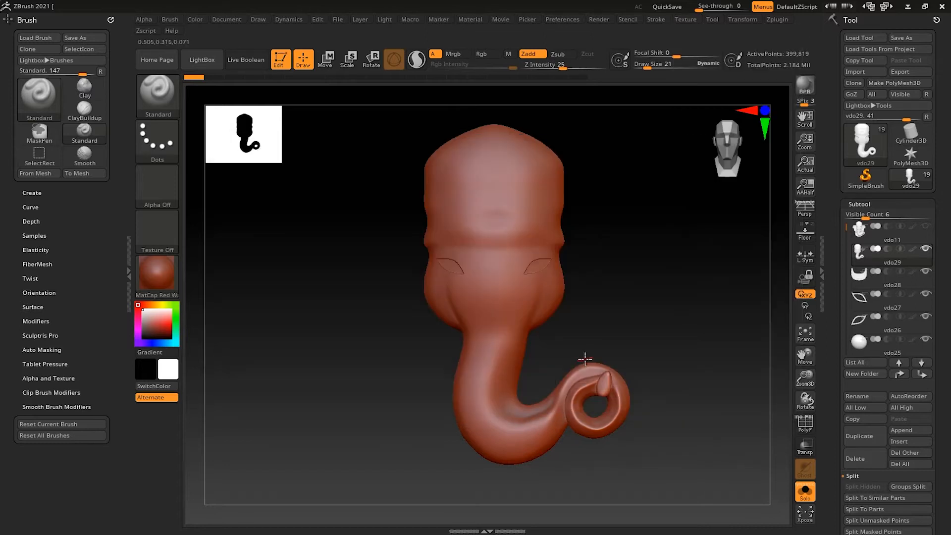
Step: Select the picganesh texture and add it to Spotlight
click(689, 19)
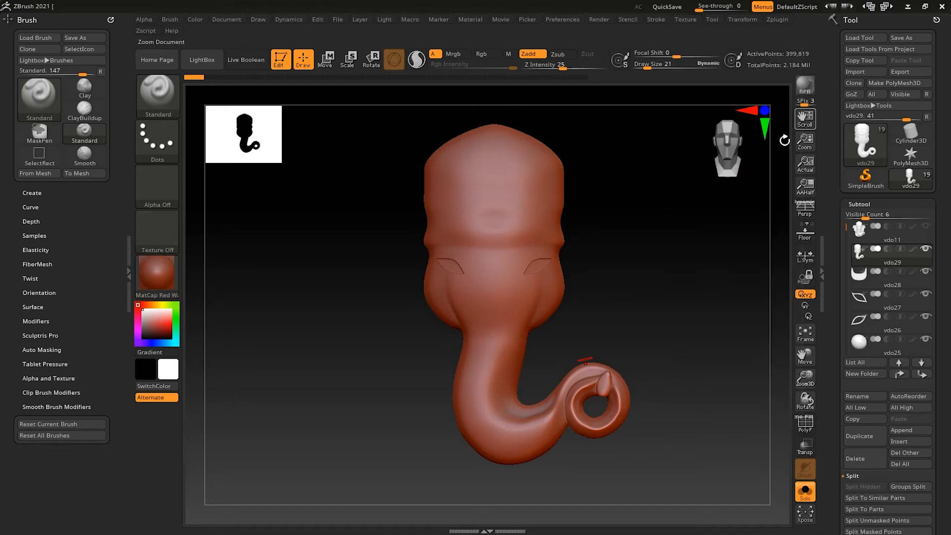
click(687, 20)
click(719, 188)
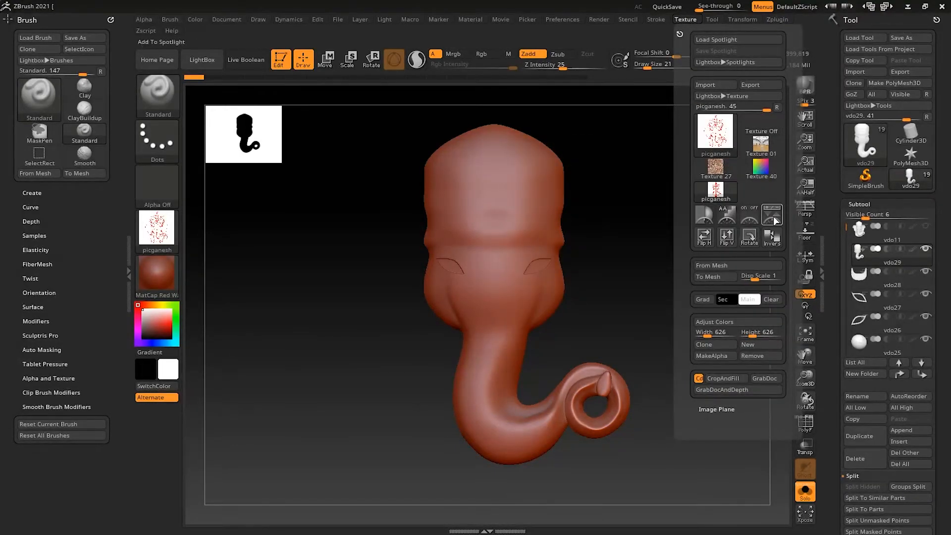
click(772, 217)
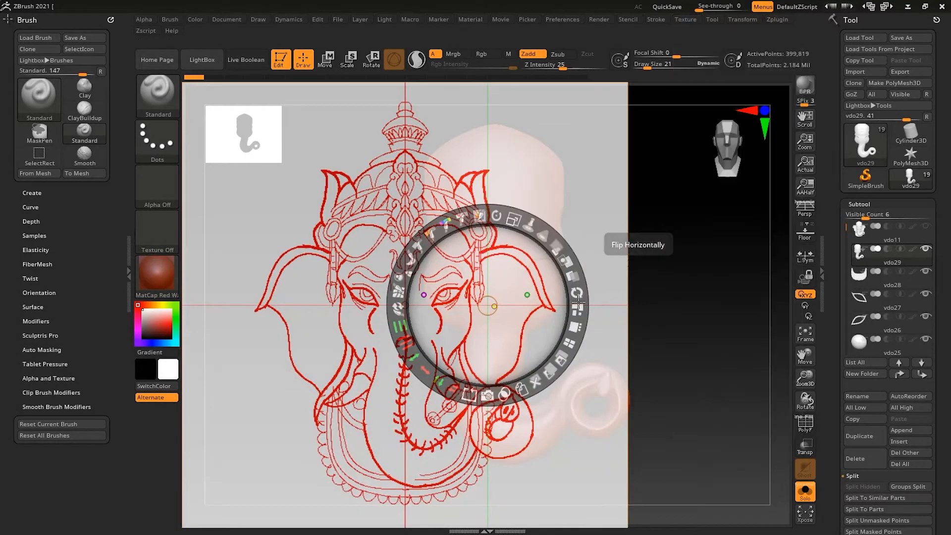
Step: Shrink the Spotlight reference image and place it beside the head, and turn off Spotlight Projection for the Standard brush
drag(545, 233, 338, 236)
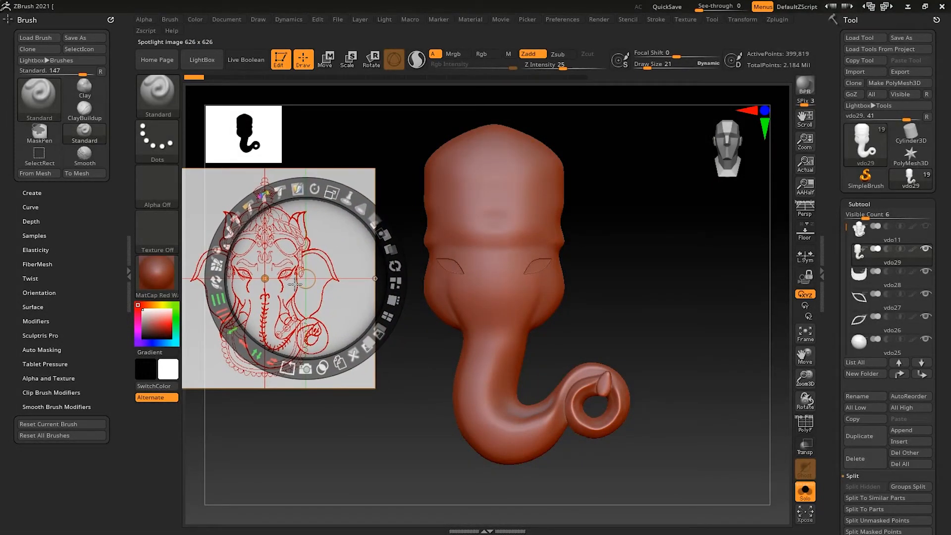
key(z)
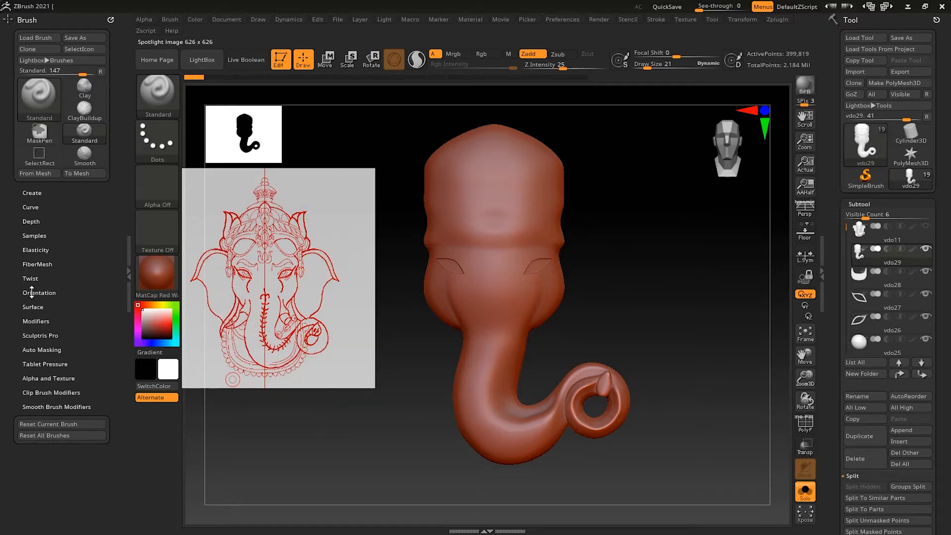
click(47, 236)
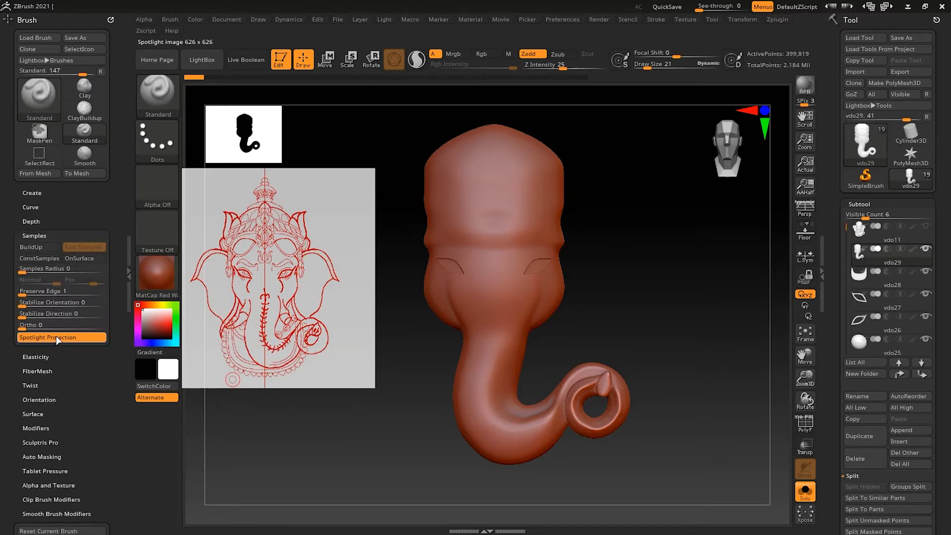
click(64, 337)
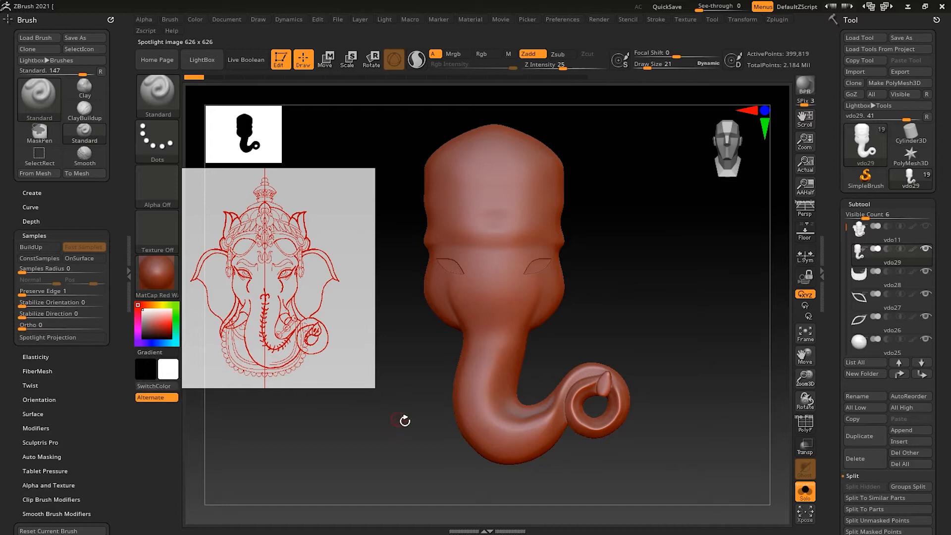
Step: Turn off Solo mode to show all the elephant parts again at a closer view of the face
mouse_move(421, 447)
mouse_down()
mouse_move(444, 442)
mouse_move(414, 444)
mouse_up()
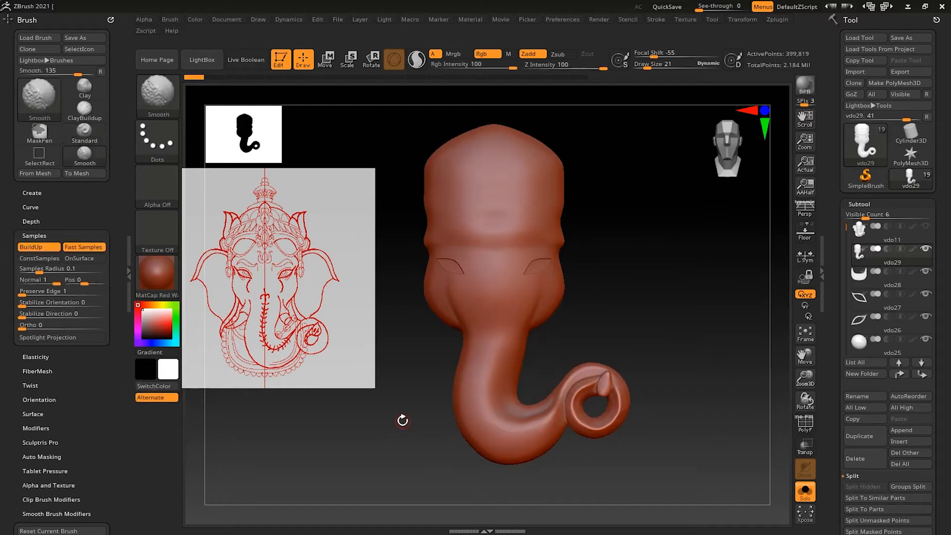
alt+drag(685, 293, 700, 336)
alt+drag(668, 263, 684, 329)
click(807, 495)
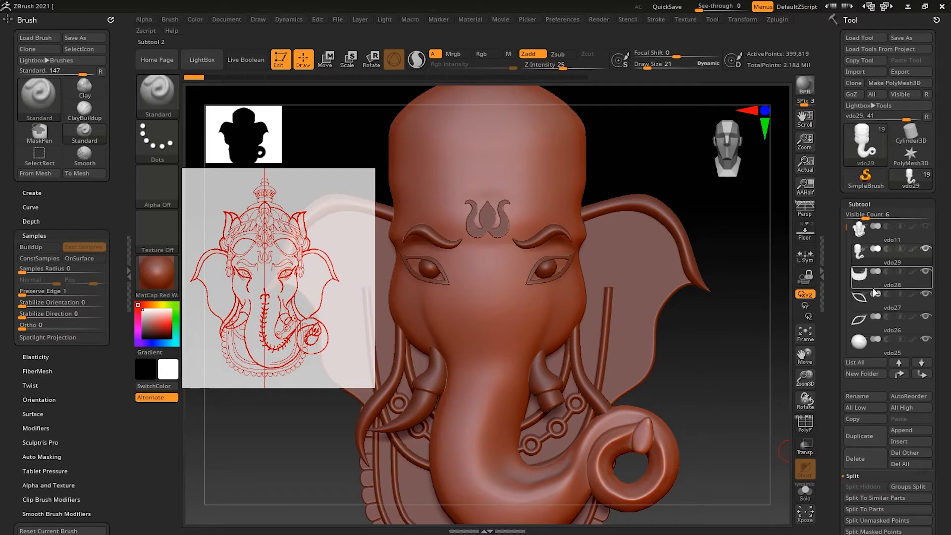
Step: Merge the eye outline subtools vdo27 and vdo26 and move the merged subtool above vdo28 in the list
click(917, 303)
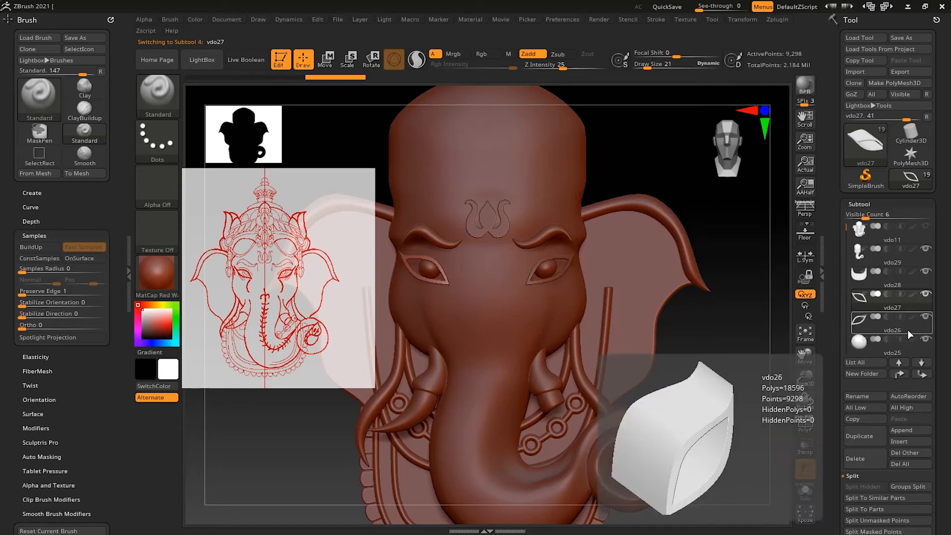
mouse_move(906, 338)
scroll(887, 469, down, 3)
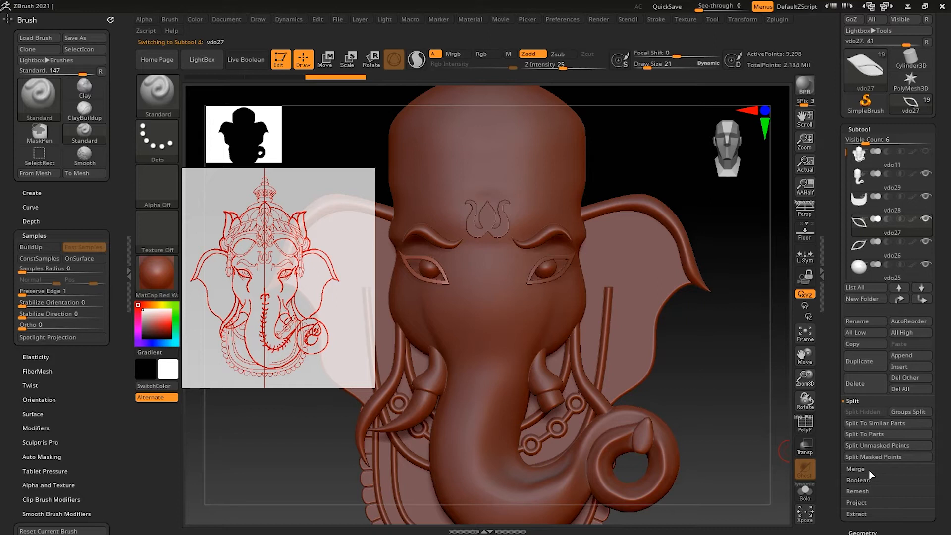
click(869, 469)
click(873, 429)
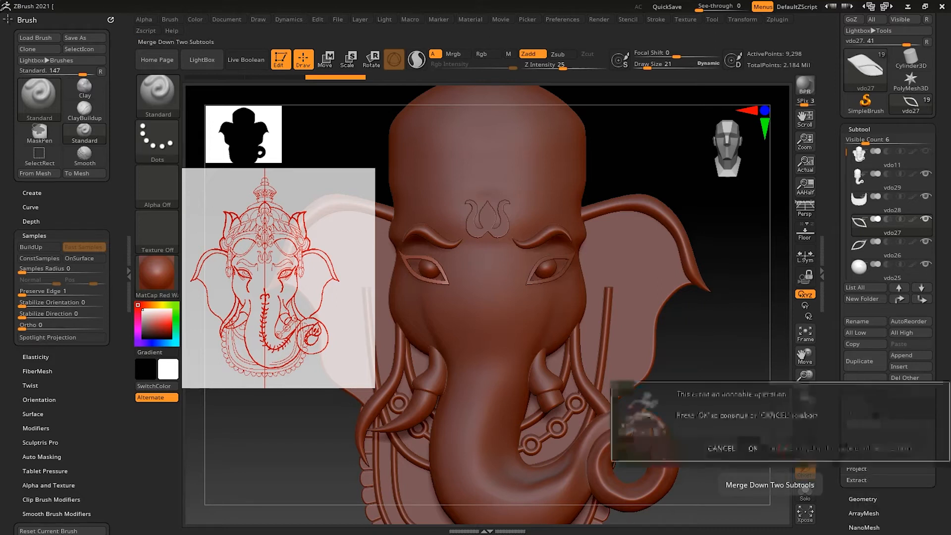
click(752, 448)
click(921, 311)
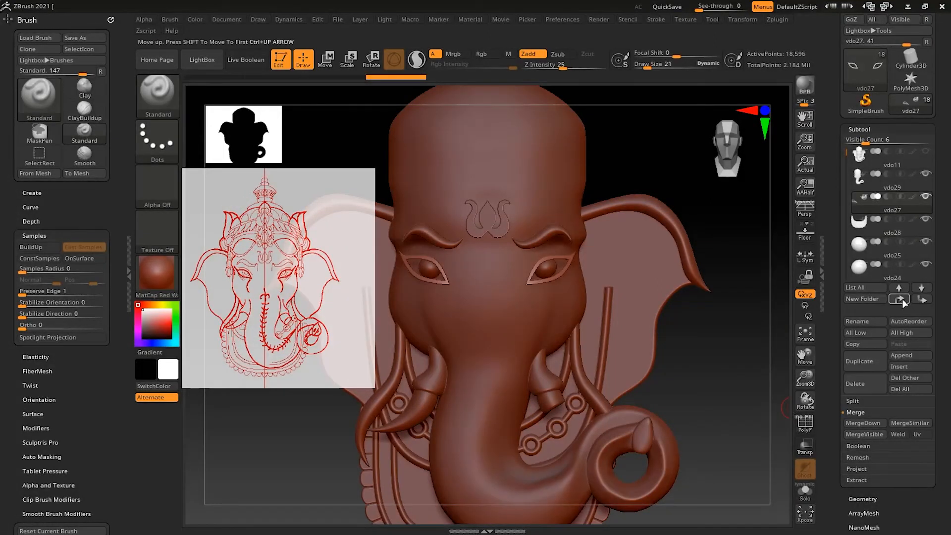
click(895, 250)
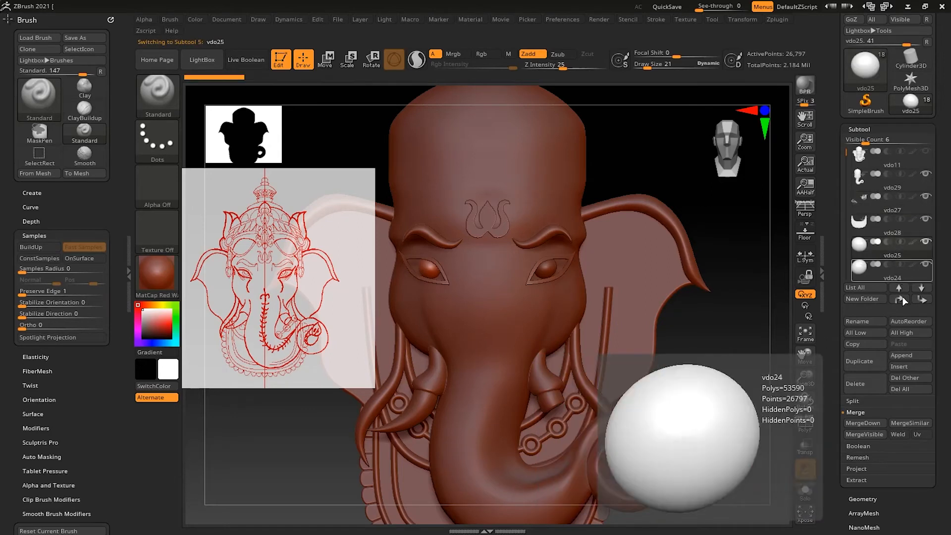
click(875, 423)
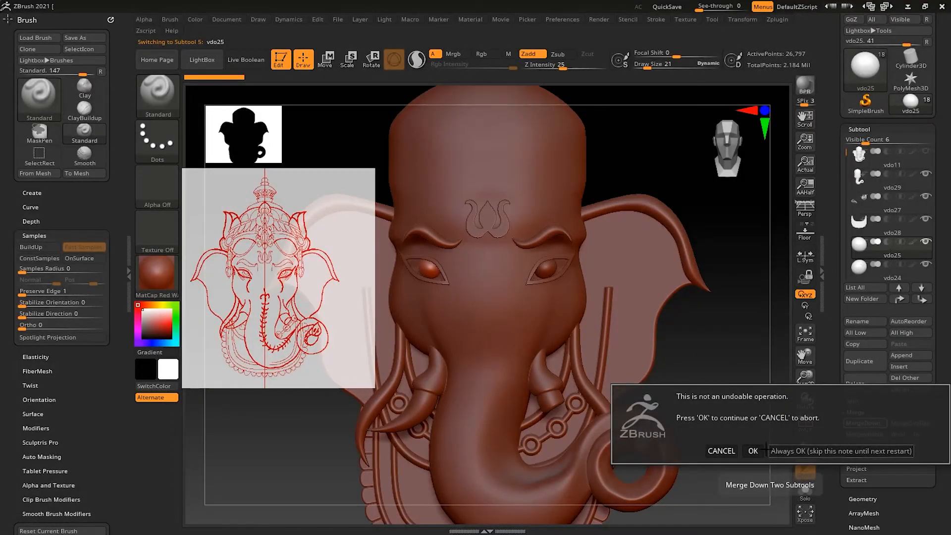
click(753, 450)
Step: Merge the two eyebrow subtools, vdo23 with the vdo22 below it, and confirm the operation
drag(846, 191, 853, 172)
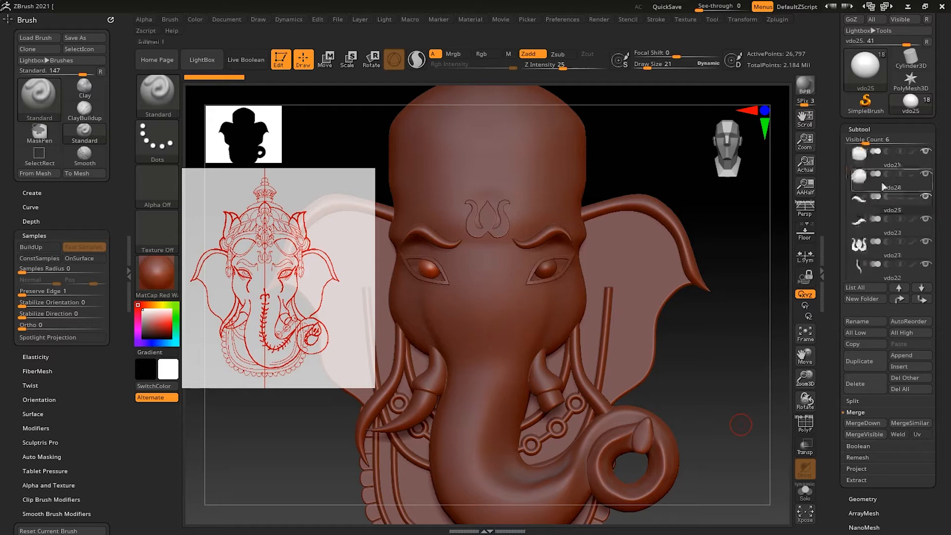
click(909, 210)
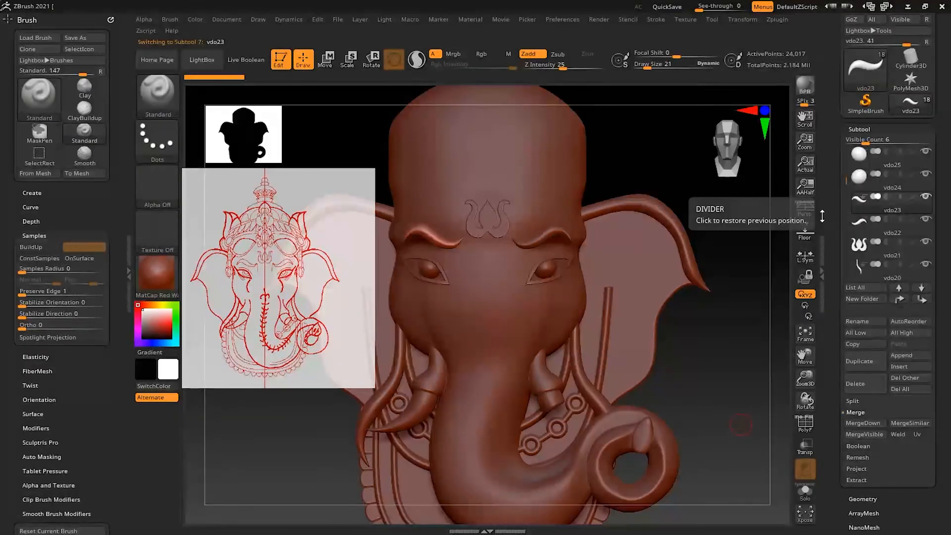
click(874, 421)
click(753, 452)
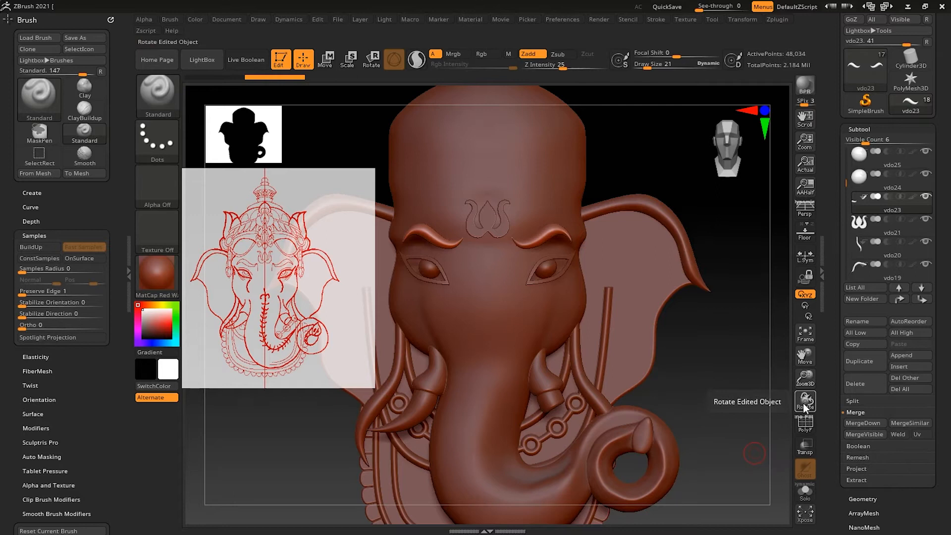
Step: Reorder the subtool list so the eyebrows vdo23 and the eye outlines vdo27 sit above the head vdo29
click(903, 299)
click(904, 299)
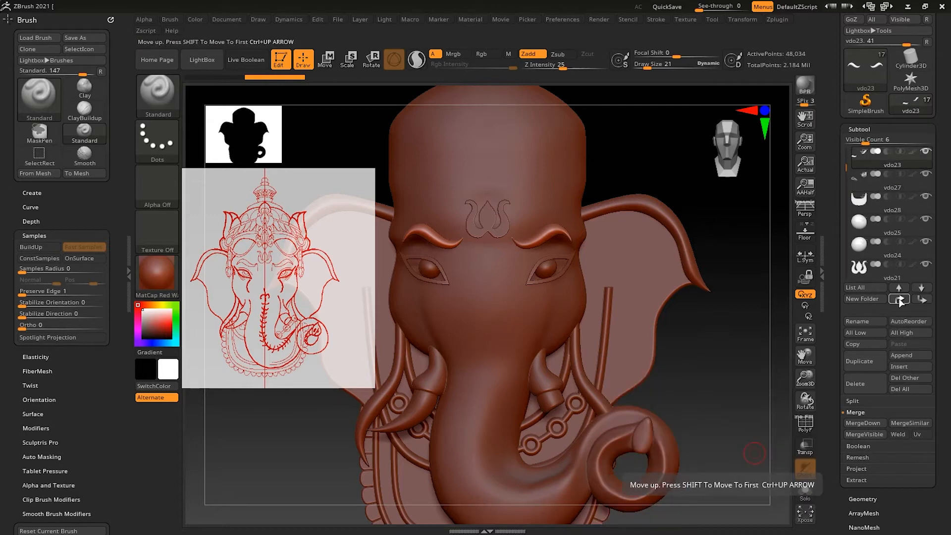
click(892, 181)
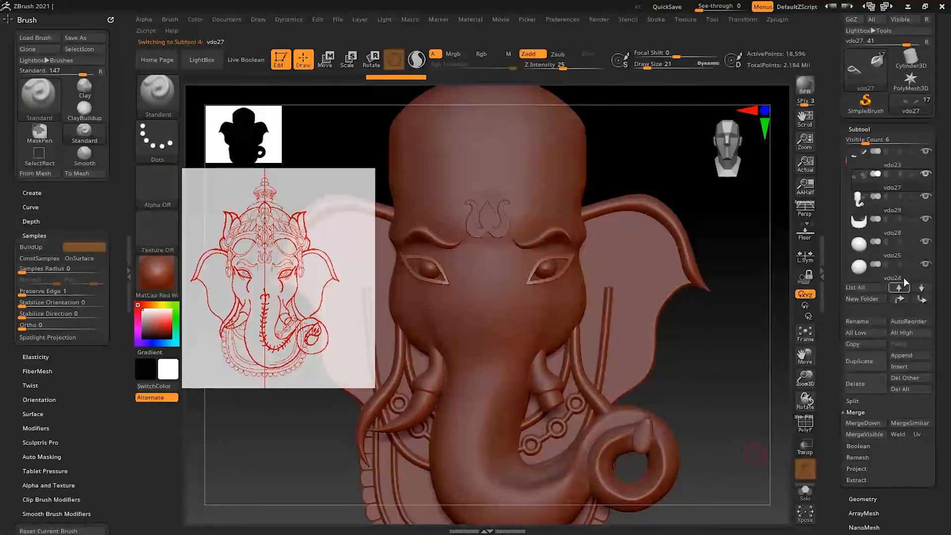
Step: Select the head vdo29 and hide every other subtool except the eye outlines vdo27 and the eyebrows vdo23
click(915, 196)
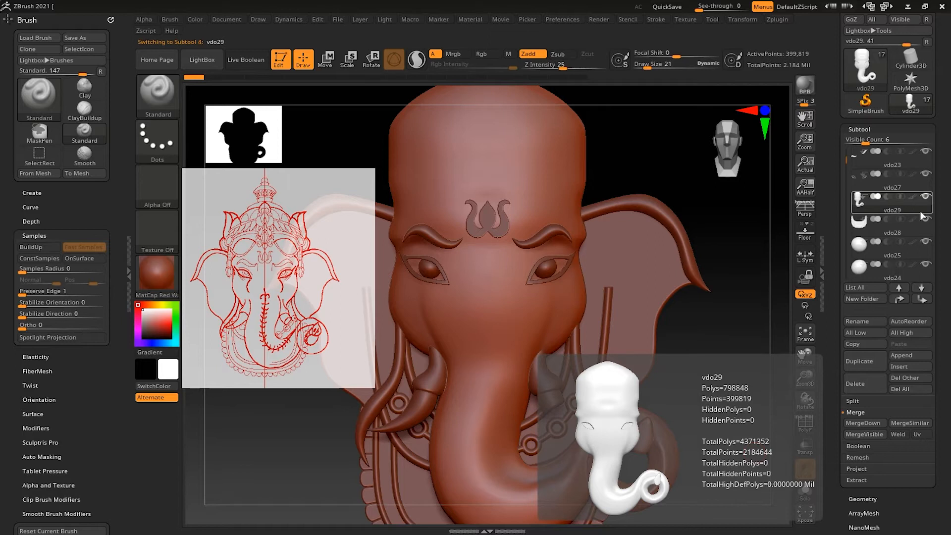
shift+click(920, 206)
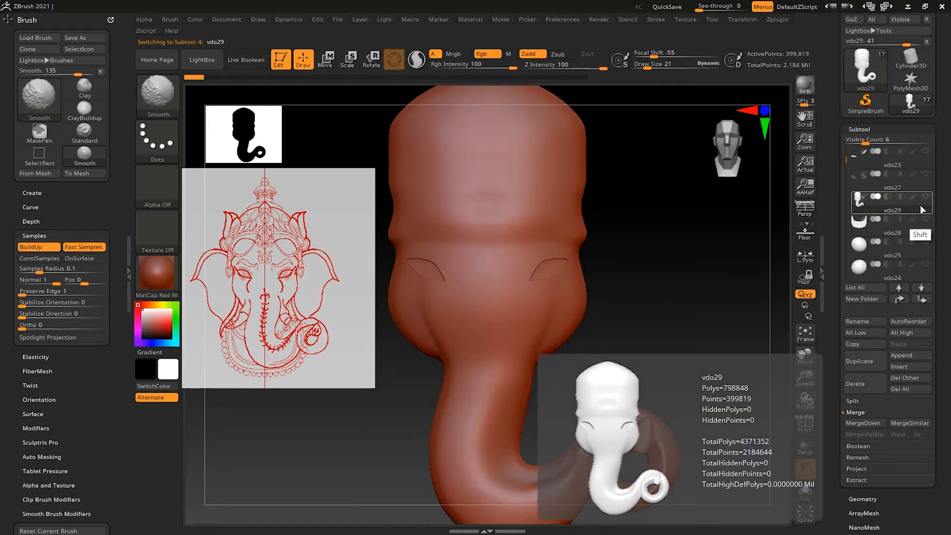
click(926, 174)
click(926, 151)
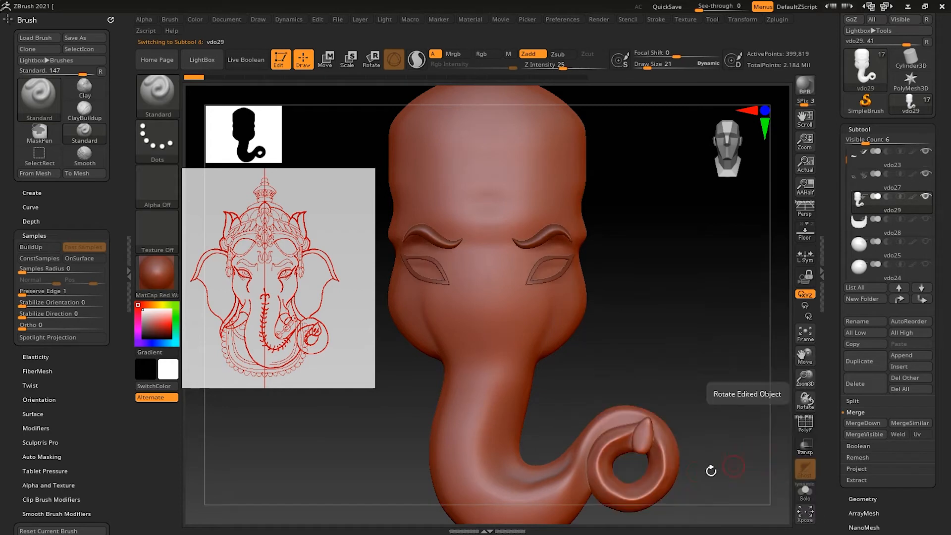
mouse_move(675, 357)
mouse_down()
mouse_move(705, 358)
mouse_move(705, 370)
mouse_move(677, 358)
mouse_move(671, 341)
mouse_move(664, 359)
mouse_up()
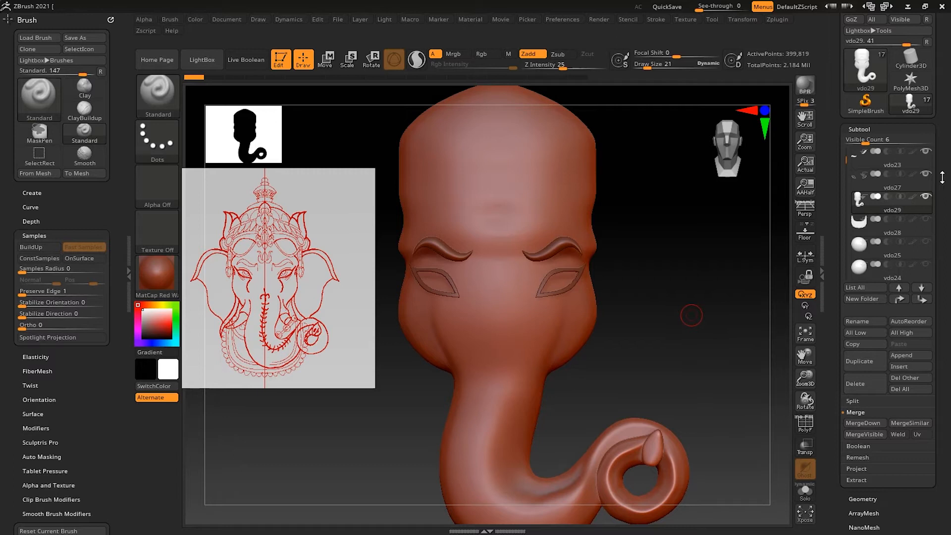
Step: Show the eyeball subtools vdo25 and vdo24 directly below the head in the list, and reselect the head vdo29
click(917, 248)
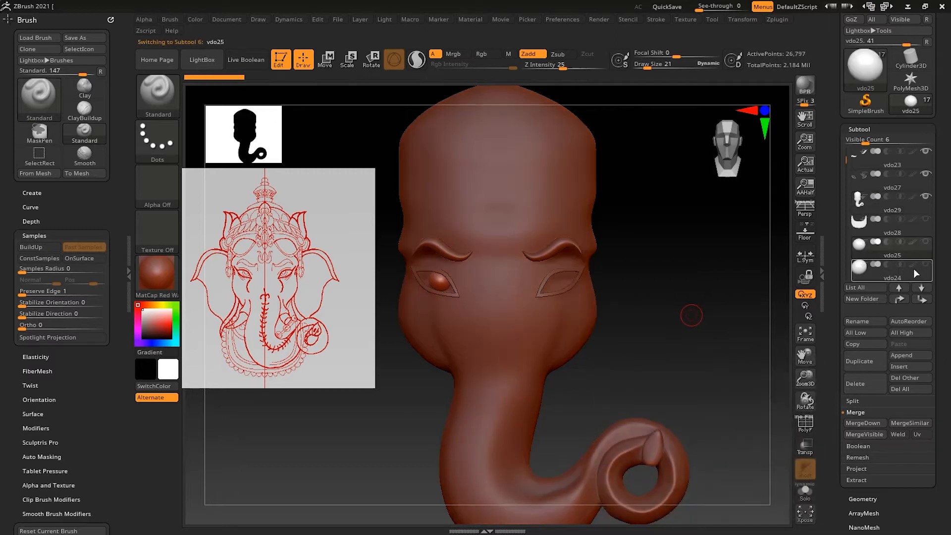
click(902, 298)
click(905, 273)
click(899, 299)
click(909, 197)
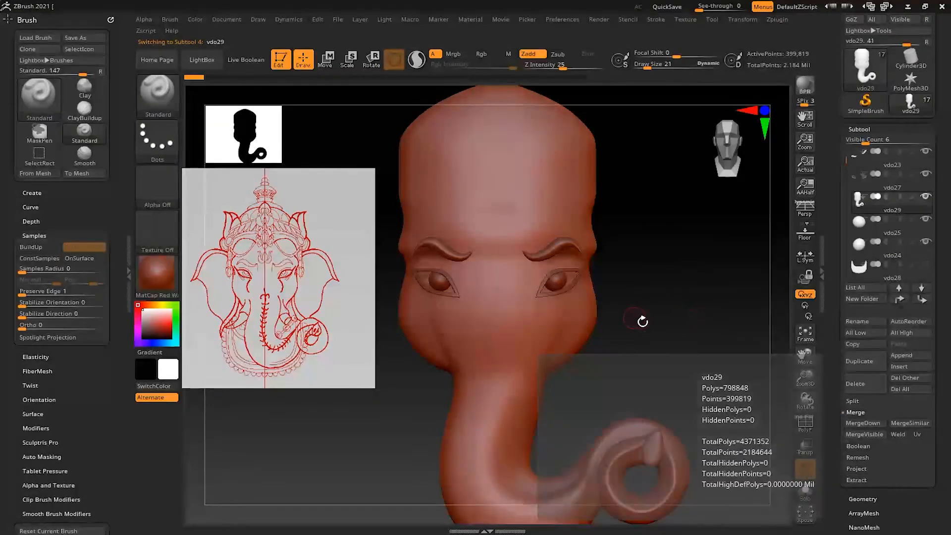
Step: Set the Standard brush to the FreeHand stroke with a draw size of 48
click(158, 141)
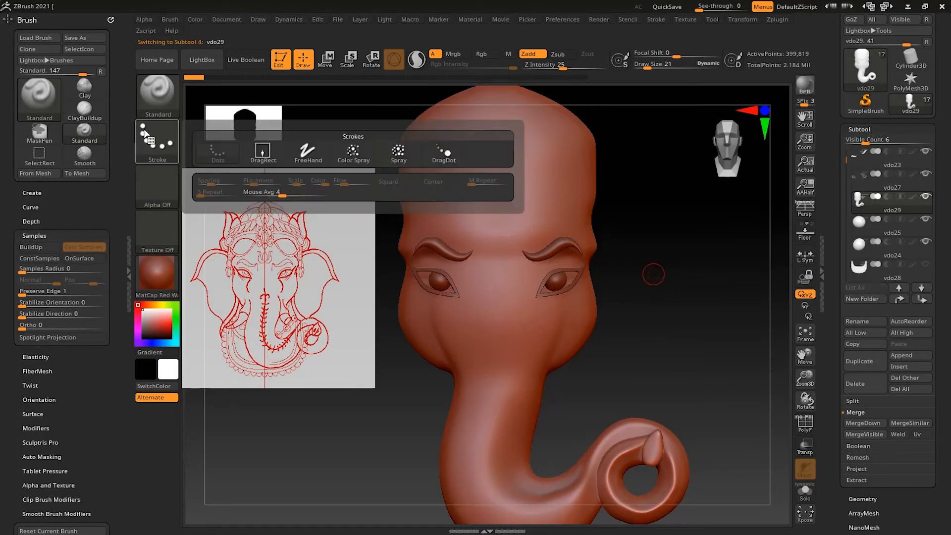
click(322, 146)
drag(647, 66, 651, 68)
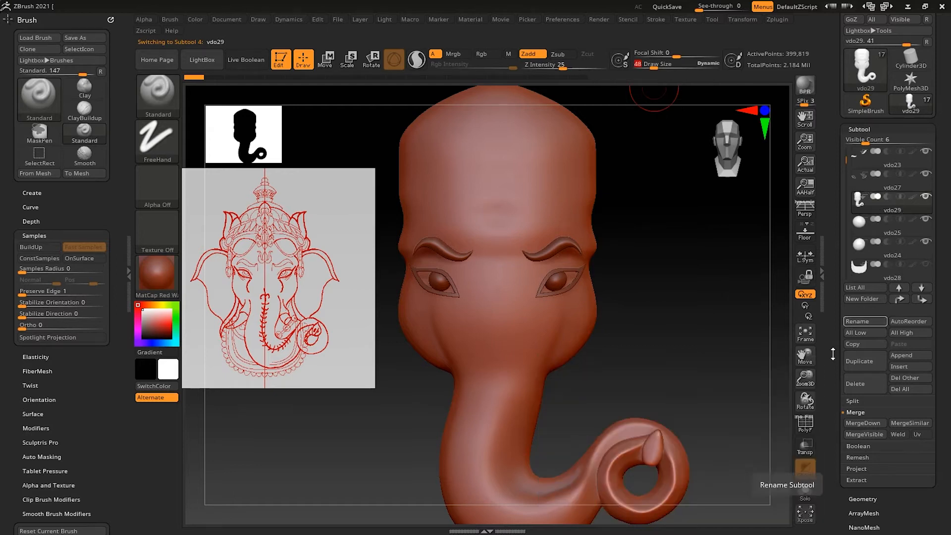
Step: Examine the mesh wireframe of the head with PolyFrame and hide it again
key(shift+f)
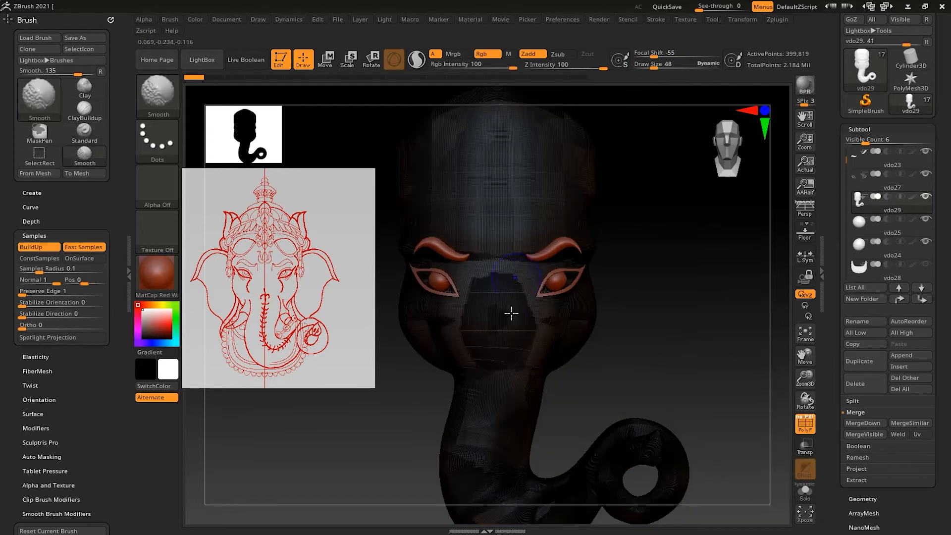
key(shift+f)
drag(947, 369, 934, 292)
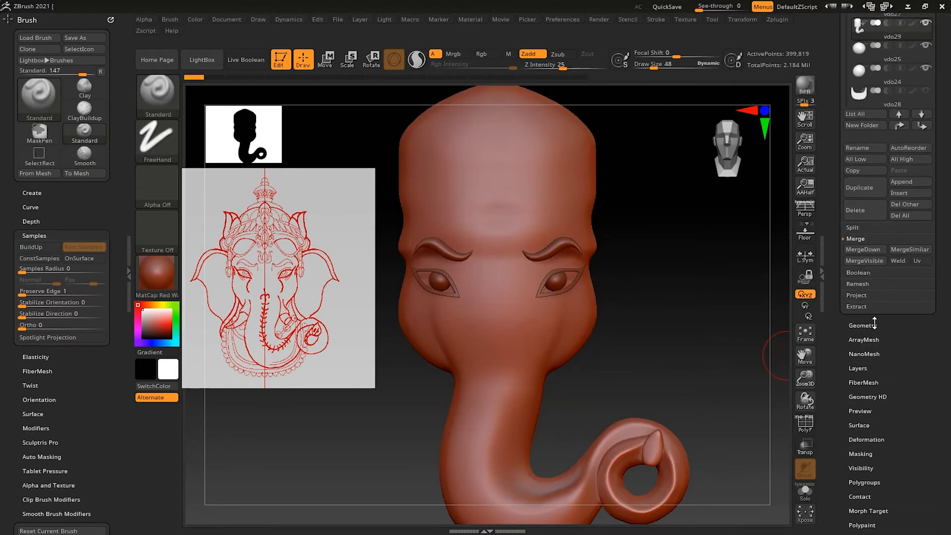
Step: Try remeshing the head with ZRemesher at a target polygons count of 5 and inspect the back of the curled trunk
click(862, 325)
scroll(887, 315, up, 1)
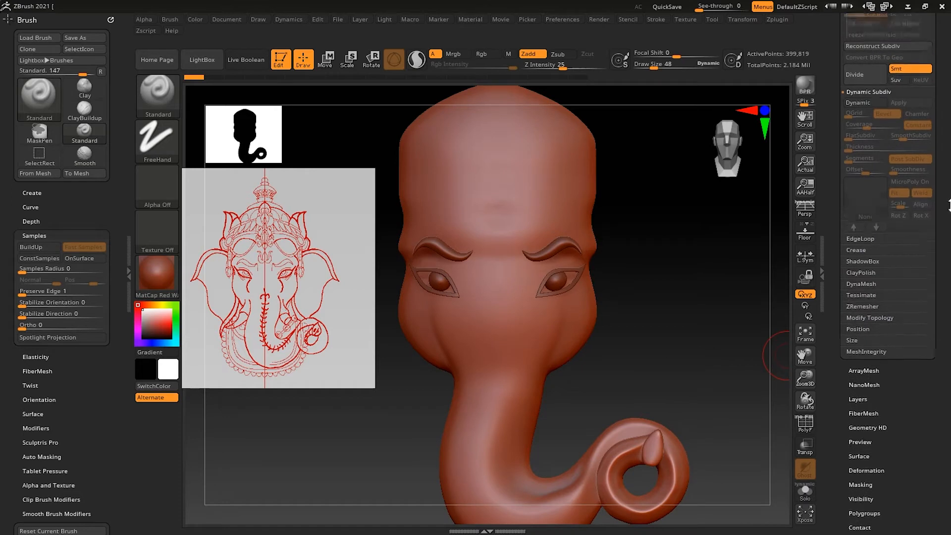
click(871, 307)
shift+drag(738, 356, 647, 331)
click(867, 190)
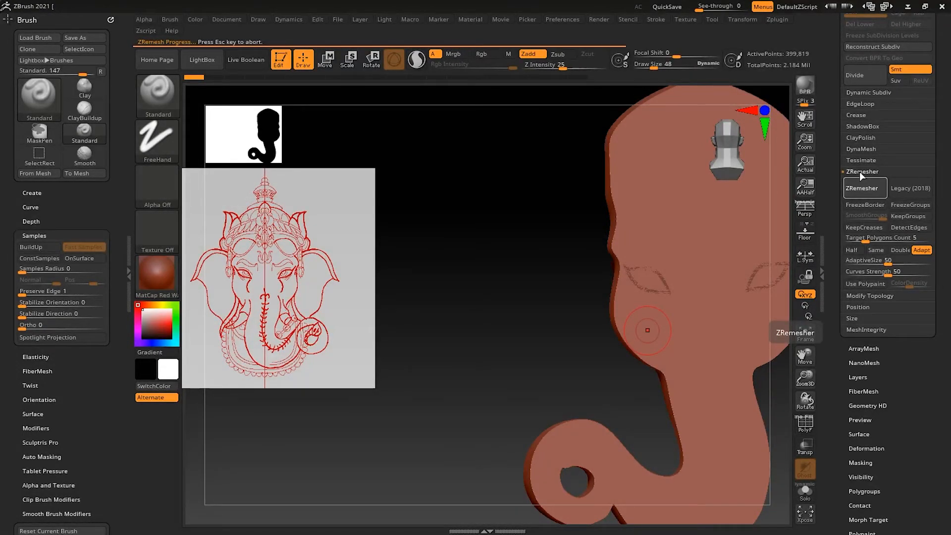
drag(646, 400, 576, 227)
mouse_move(730, 345)
mouse_down()
mouse_move(745, 382)
mouse_move(746, 370)
mouse_up()
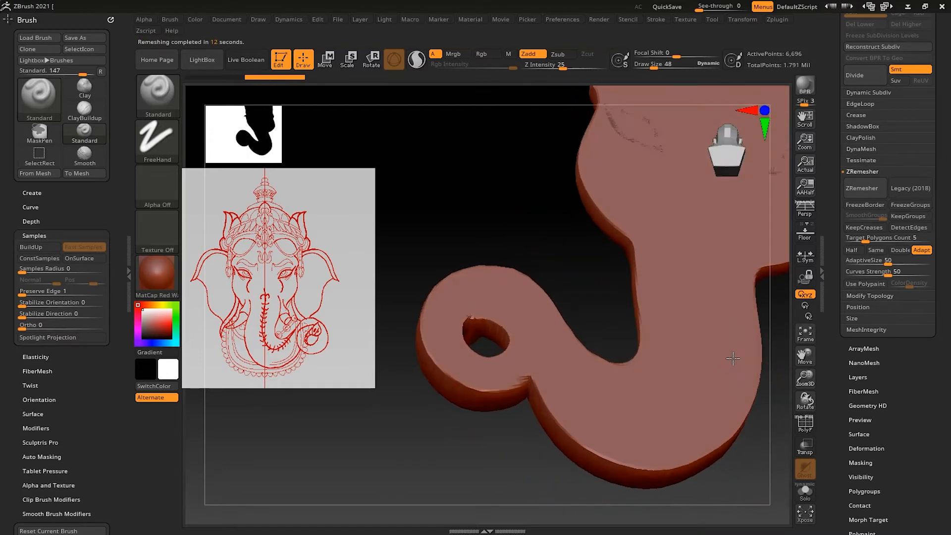
alt+drag(597, 316, 601, 329)
Step: Try smoothing the back of the trunk curl around its hole, and undo both the smoothing and the remesh
shift+drag(491, 289, 445, 322)
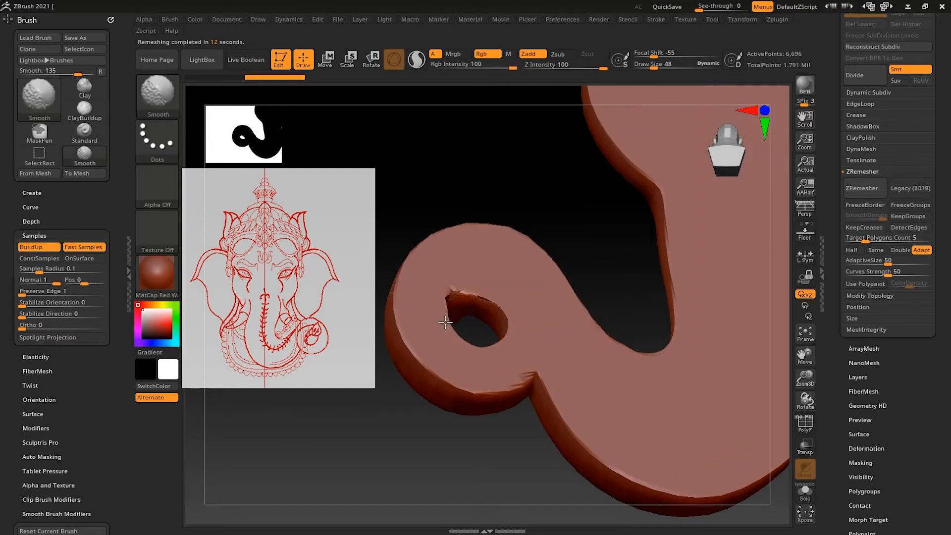
mouse_move(583, 262)
mouse_down()
mouse_move(618, 255)
mouse_move(620, 268)
mouse_up()
drag(640, 213, 639, 328)
key(ctrl+z)
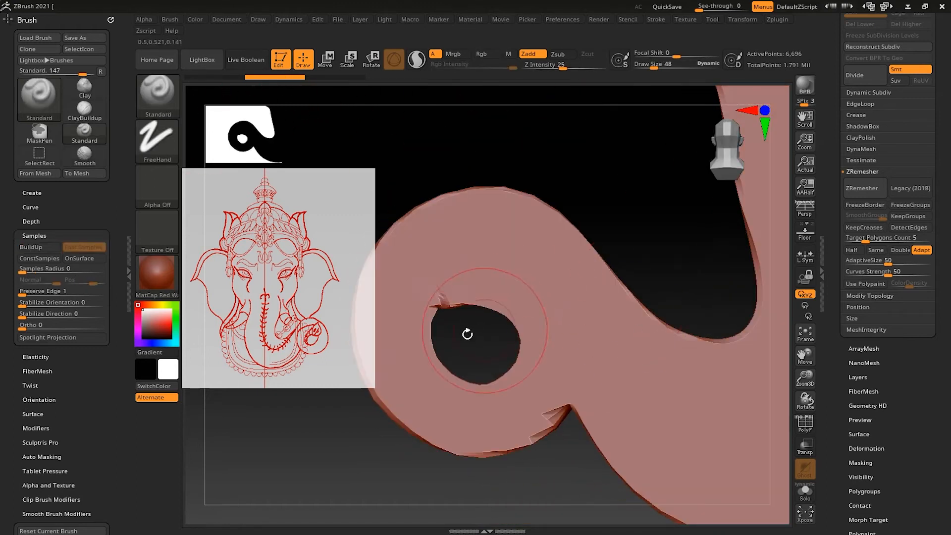
click(213, 76)
Step: Convert the head to a DynaMesh at resolution 304
drag(608, 192, 688, 176)
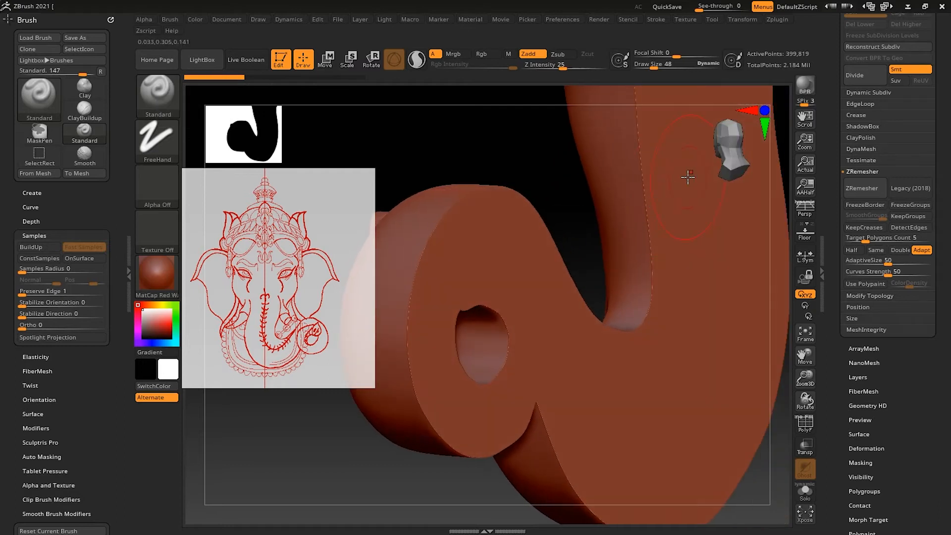
click(870, 150)
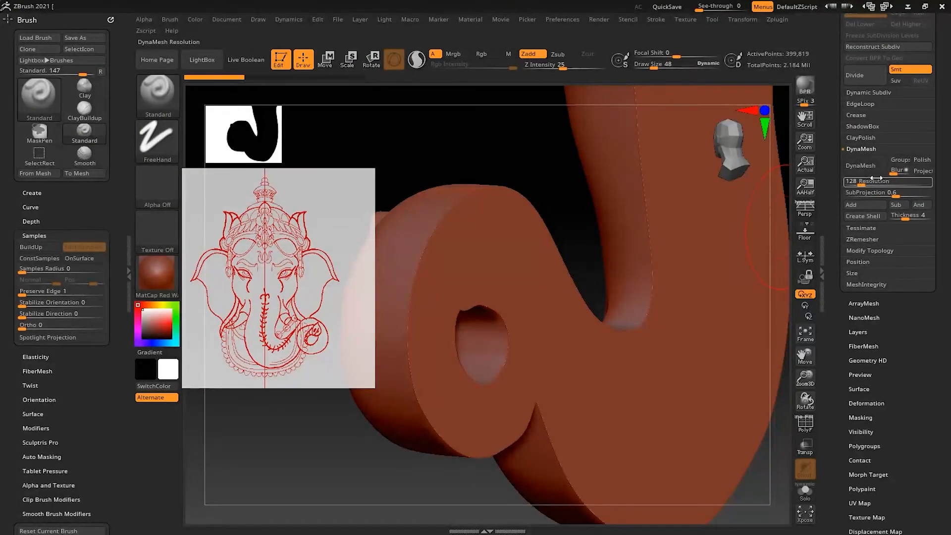
click(877, 180)
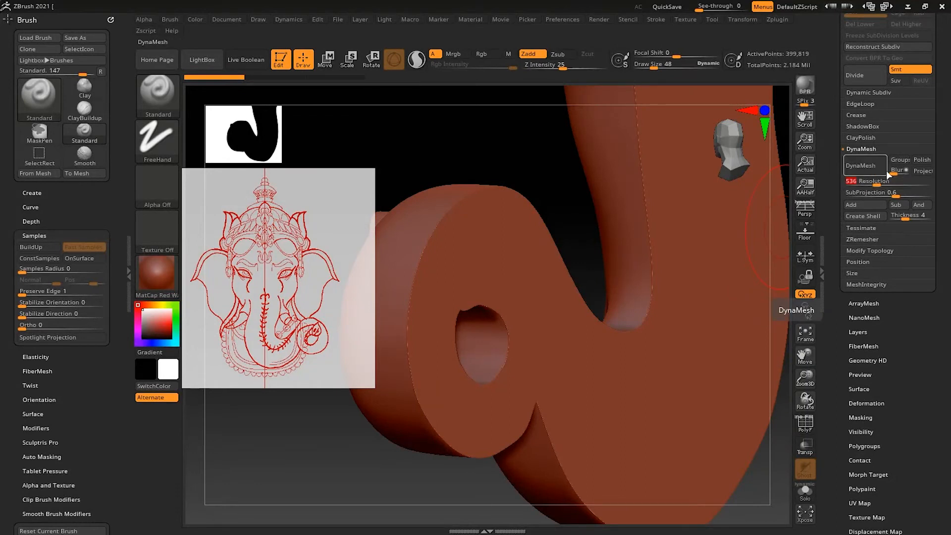
click(868, 164)
drag(575, 151, 532, 161)
Step: Set the draw size to 30 and smooth the ridges on the back of the curled trunk tip around its hole
drag(652, 66, 641, 73)
drag(635, 168, 612, 183)
shift+drag(449, 234, 537, 252)
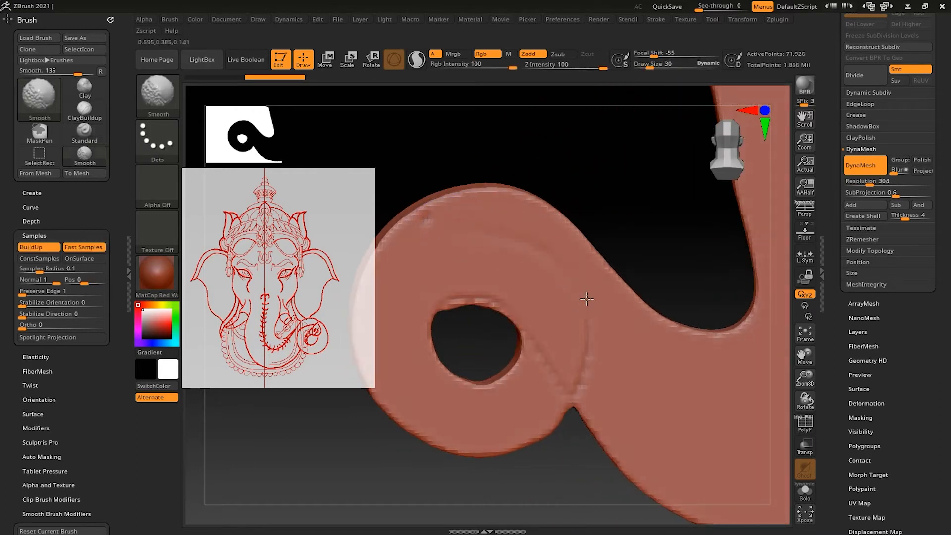
shift+drag(615, 341, 608, 354)
shift+drag(476, 284, 480, 283)
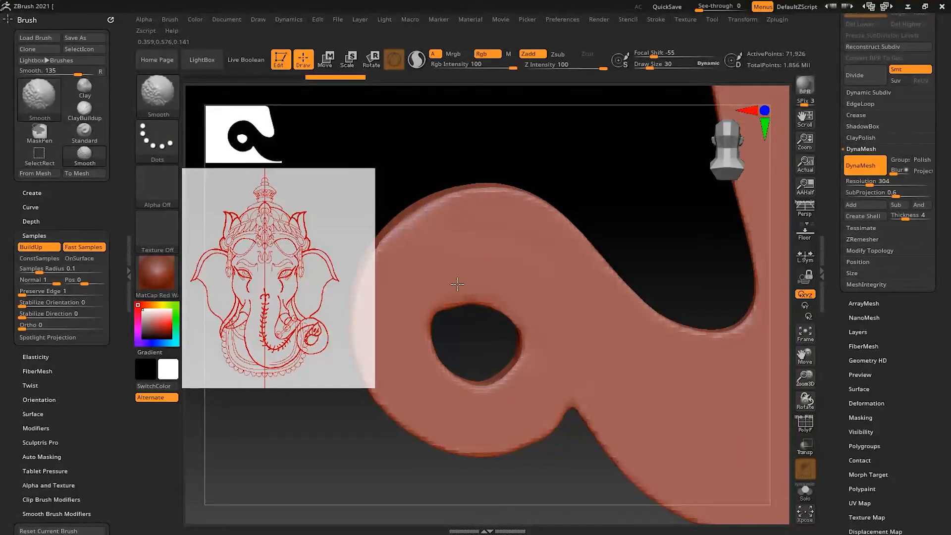
Step: Check the trunk and face from the front, isolate the head with Solo and enable perspective
mouse_move(594, 202)
mouse_down()
mouse_move(626, 170)
mouse_move(719, 179)
mouse_up()
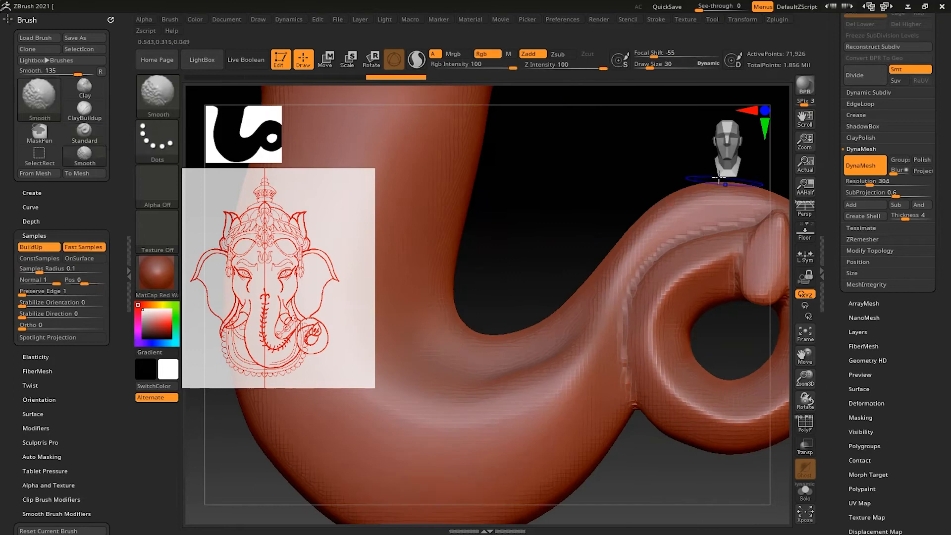
mouse_move(612, 187)
mouse_down()
mouse_move(584, 127)
mouse_move(681, 283)
mouse_move(694, 305)
mouse_move(686, 322)
mouse_move(696, 326)
mouse_move(671, 298)
mouse_move(618, 392)
mouse_up()
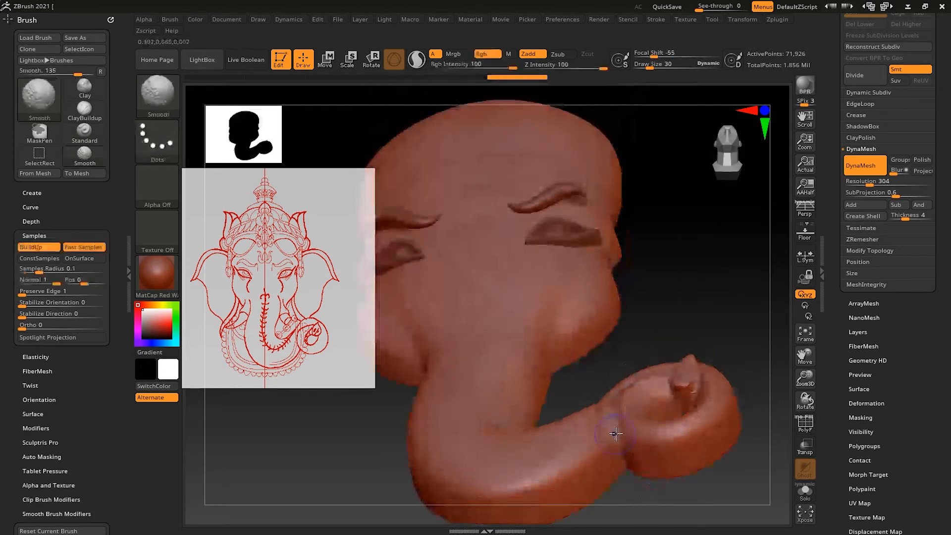
drag(781, 385, 741, 370)
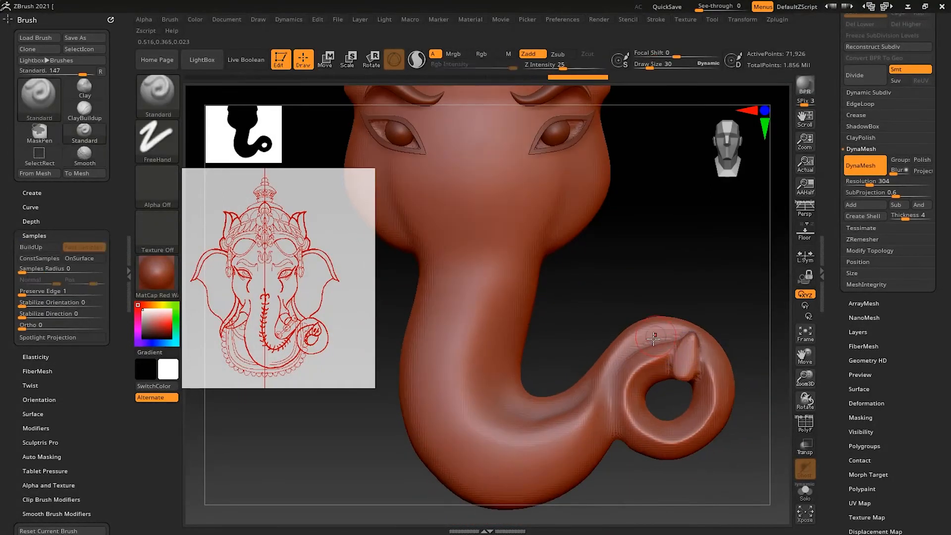
alt+drag(694, 324, 739, 351)
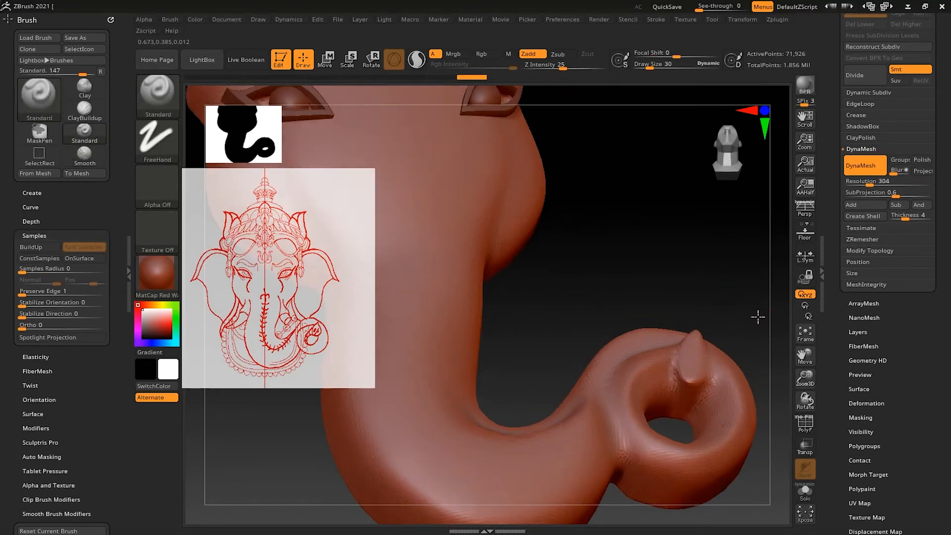
drag(701, 270, 708, 321)
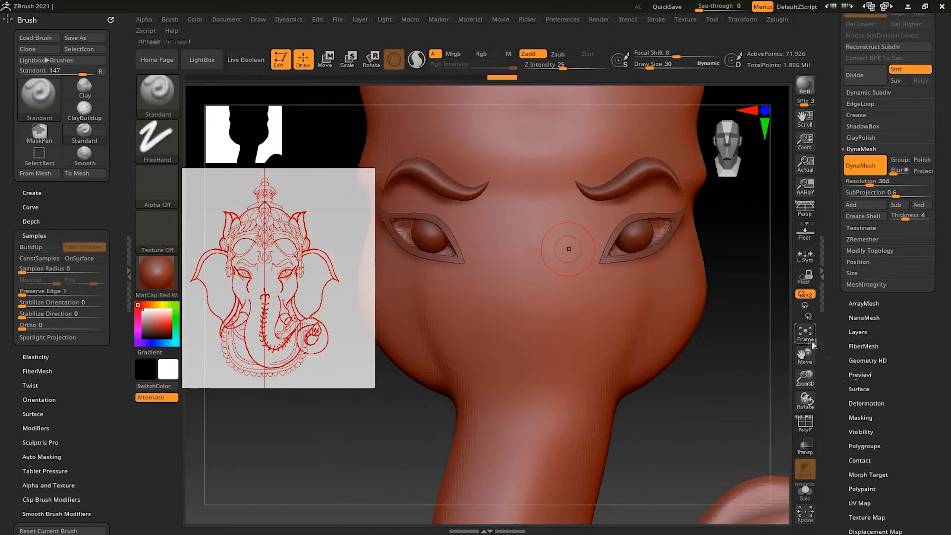
click(805, 492)
key(shift)
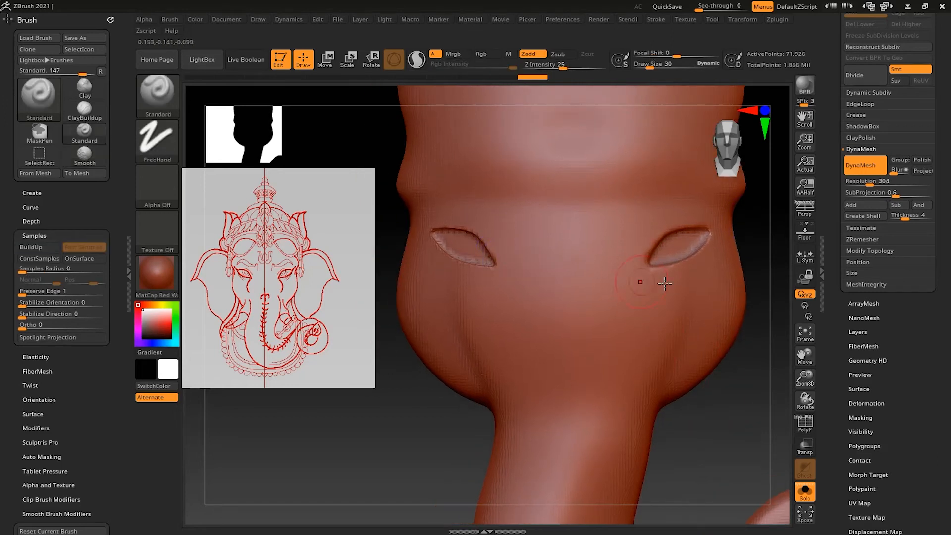
key(ctrl)
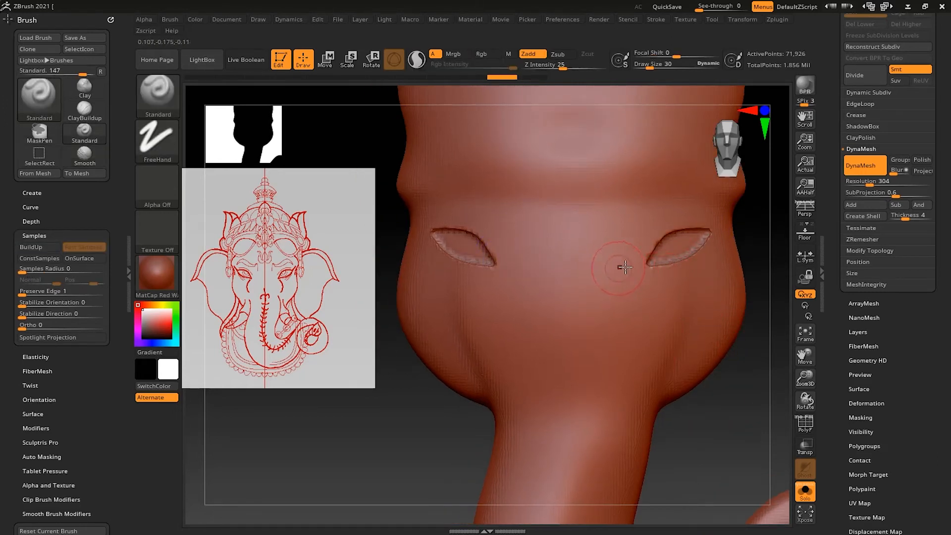
click(806, 210)
Step: Smooth the recessed eye sockets of the head and update its DynaMesh
key(shift)
shift+drag(639, 269, 681, 241)
right_drag(651, 268, 694, 297)
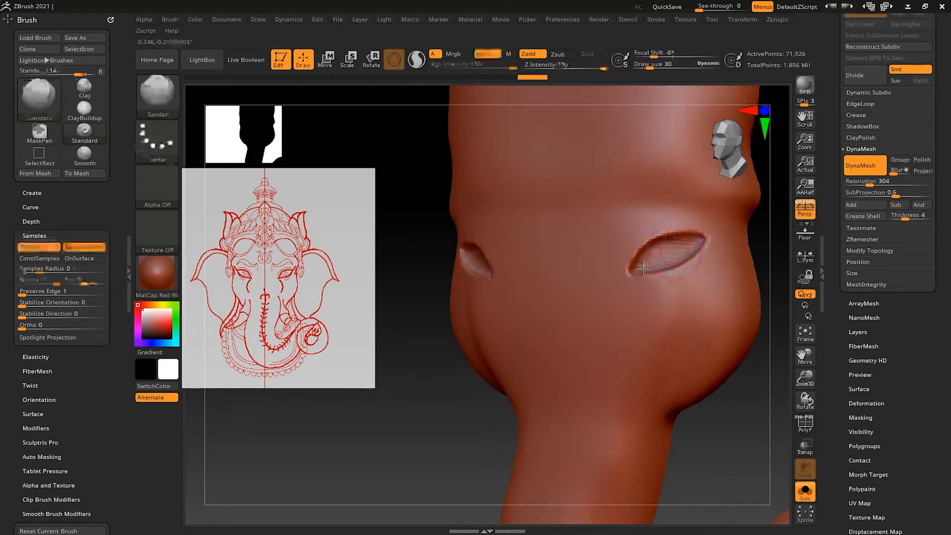
right_drag(732, 346, 679, 279)
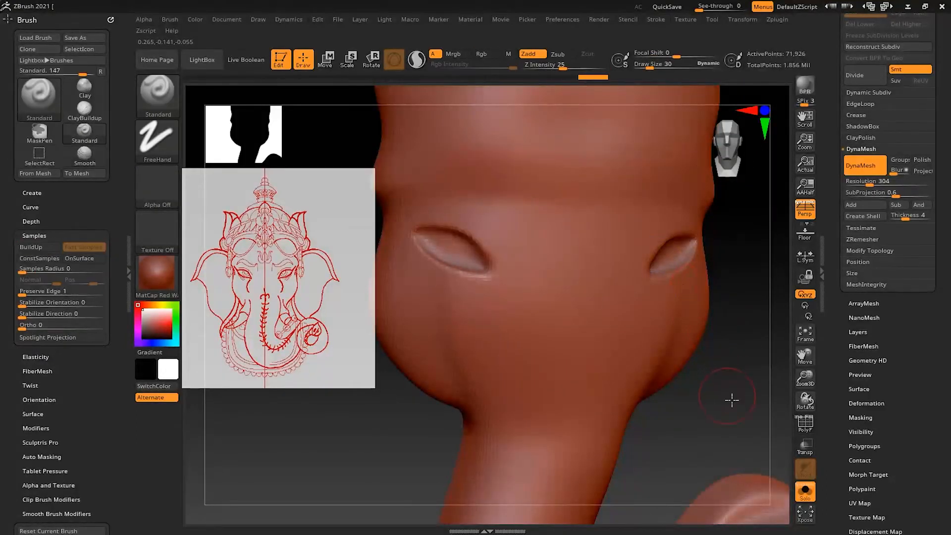
right_drag(733, 397, 542, 265)
mouse_move(675, 358)
right_down()
mouse_move(753, 342)
mouse_move(730, 361)
mouse_move(736, 380)
right_up()
key(ctrl)
mouse_move(720, 424)
ctrl+mouse_down()
mouse_move(729, 446)
mouse_move(720, 421)
ctrl+mouse_up()
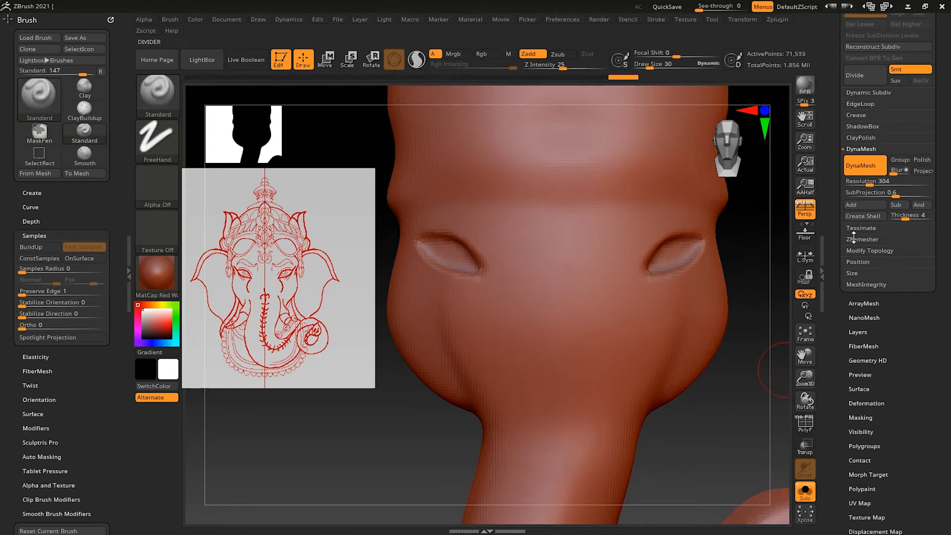
Step: Turn off DynaMesh and remesh the head with ZRemesher at a target polygons count of 5, undoing the first pass
mouse_move(742, 437)
alt+right_down()
mouse_move(720, 378)
mouse_move(671, 310)
alt+right_up()
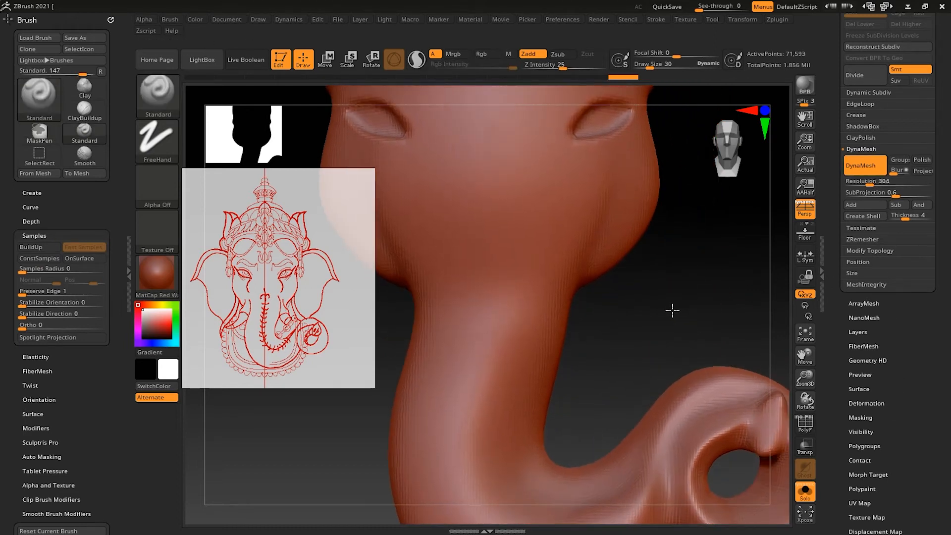
click(875, 162)
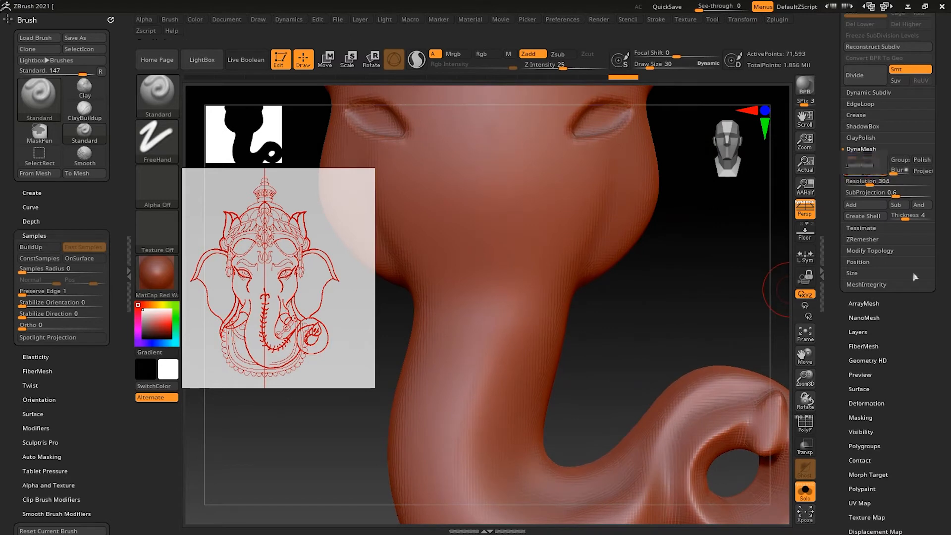
click(875, 242)
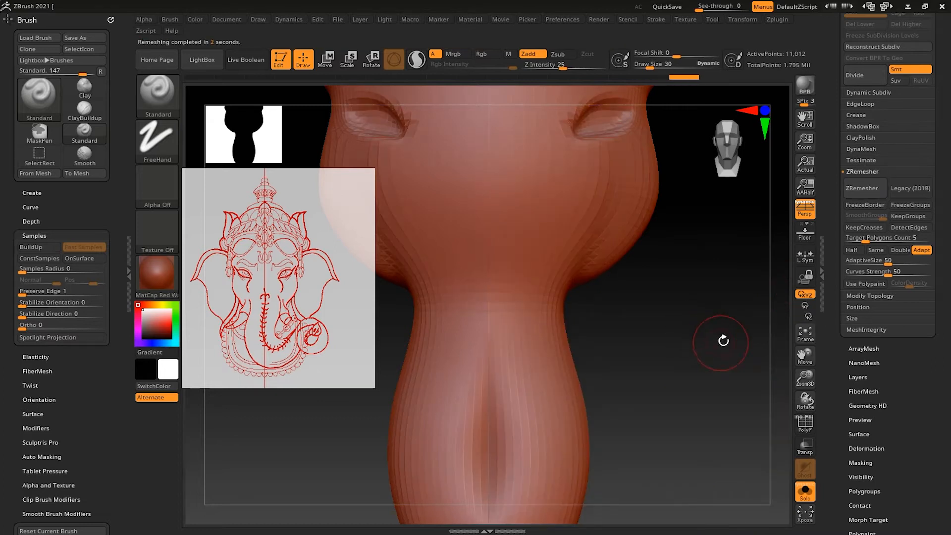
key(ctrl+z)
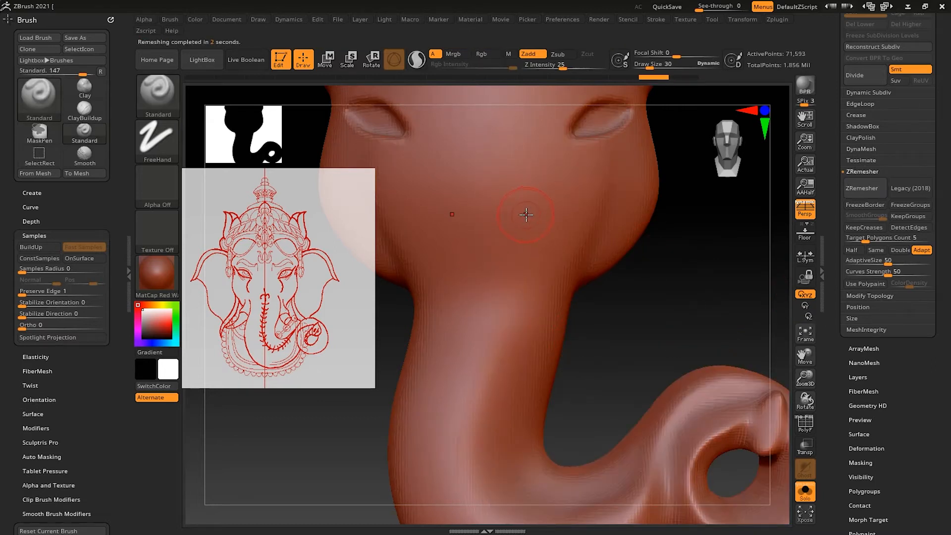
click(874, 192)
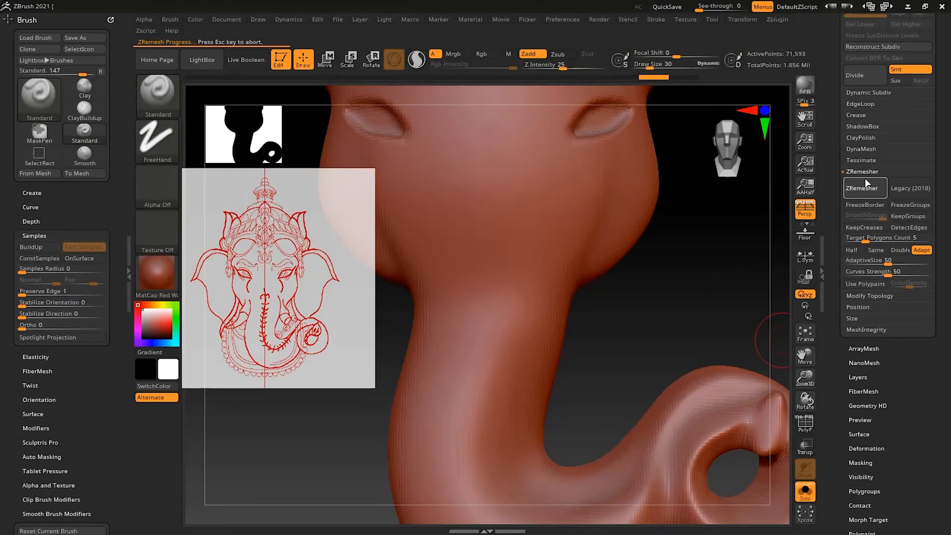
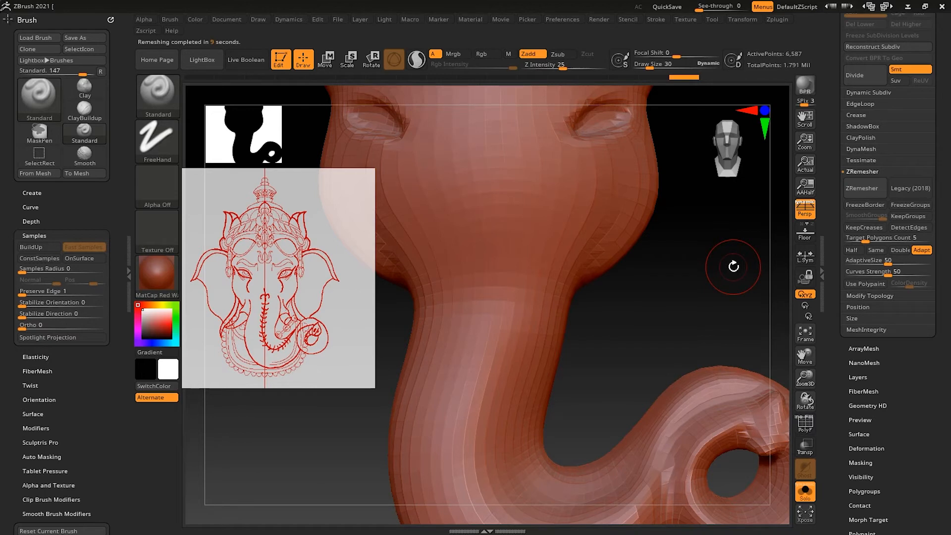
drag(727, 315, 743, 270)
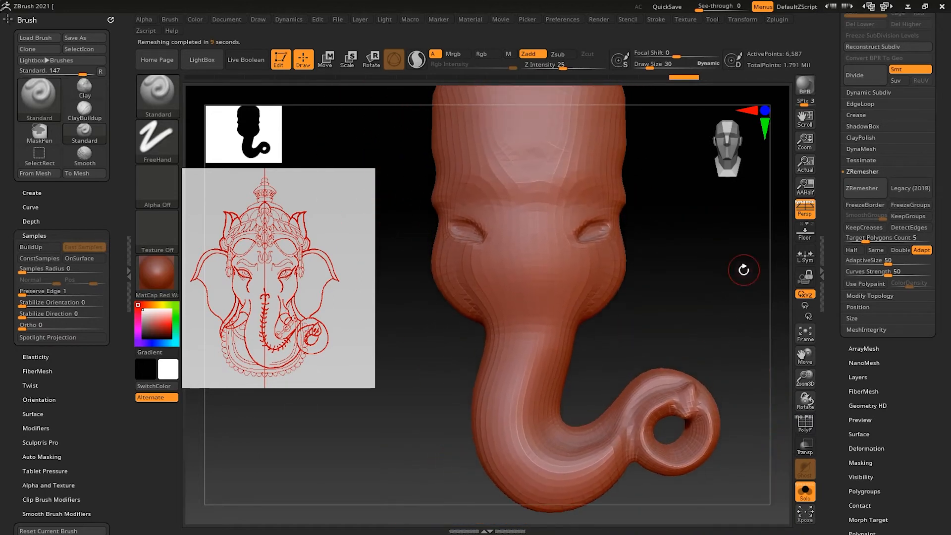
Step: Apply Dynamic Subdiv to the remeshed head and subdivide it up to level 5
scroll(949, 135, up, 1)
scroll(949, 135, up, 3)
click(869, 184)
click(857, 195)
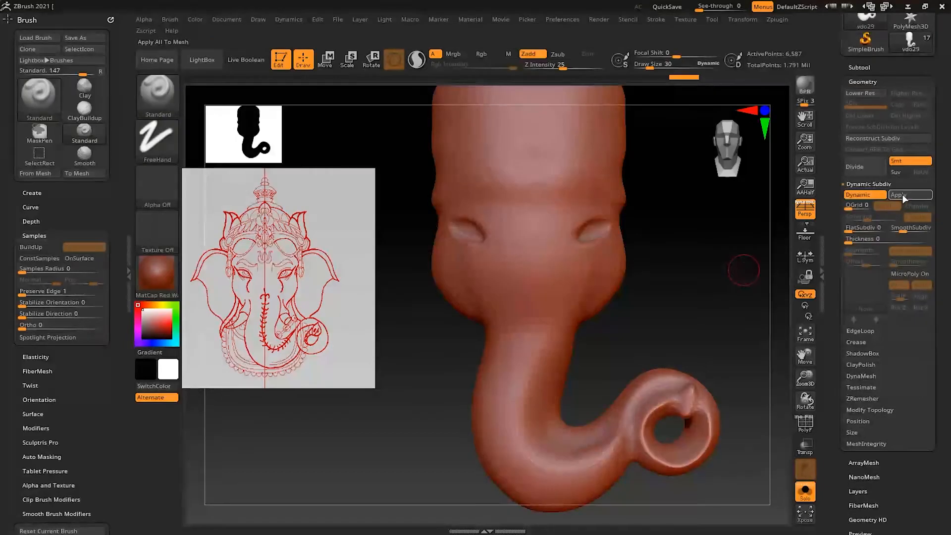
click(916, 197)
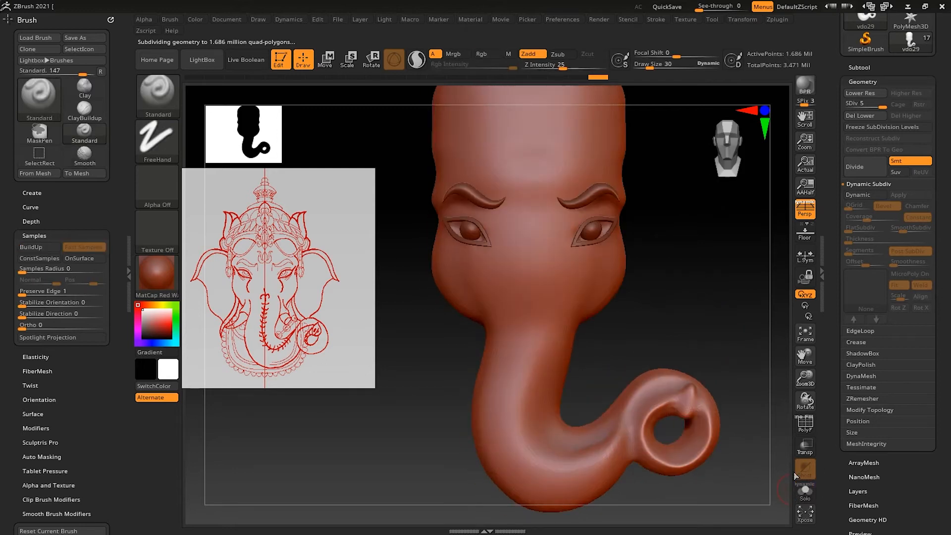
Step: Lower the head to subdivision level 2 and set the draw size to 69
drag(701, 314, 753, 281)
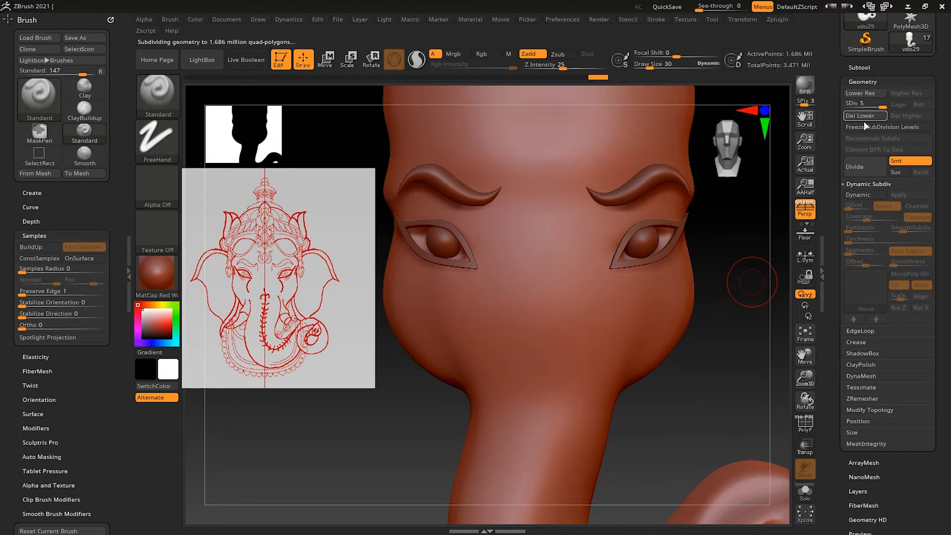
key(shift)
key(shift+d)
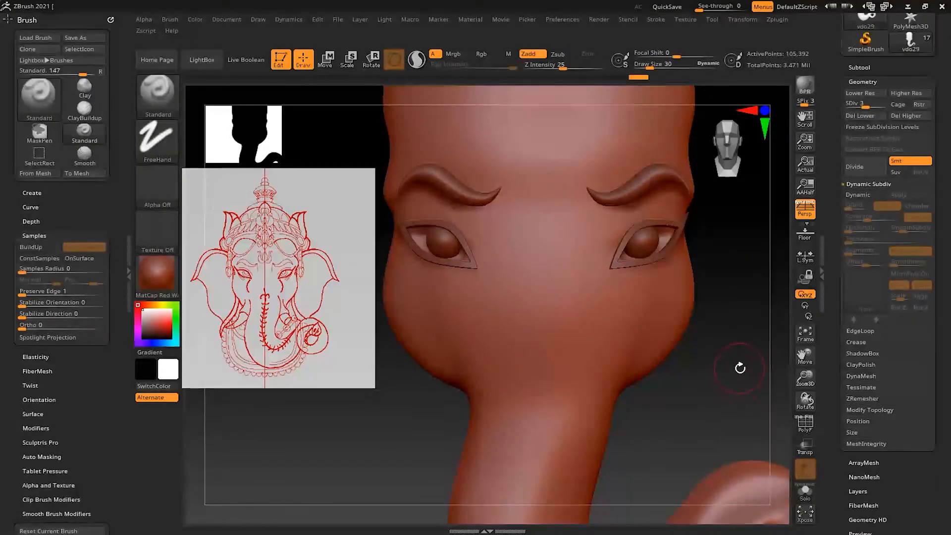
drag(728, 393, 737, 391)
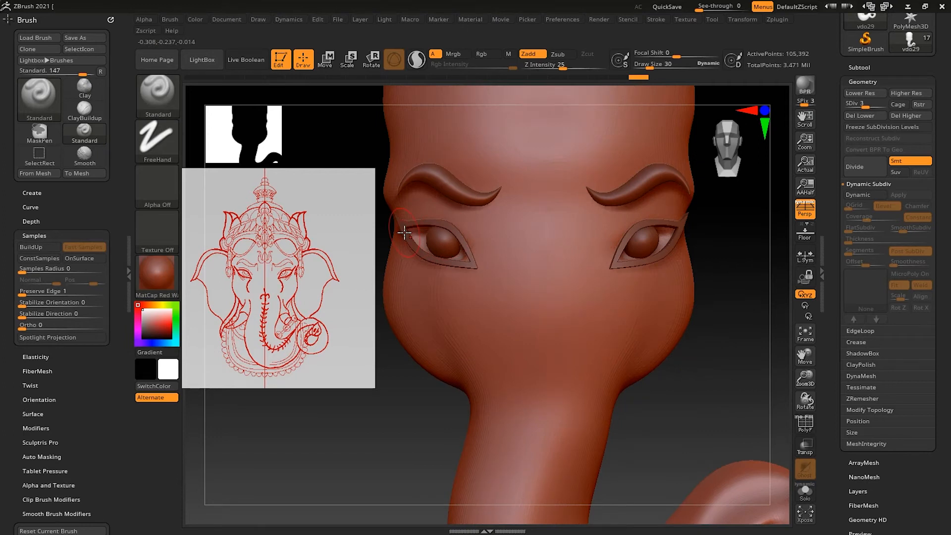
drag(709, 406, 664, 355)
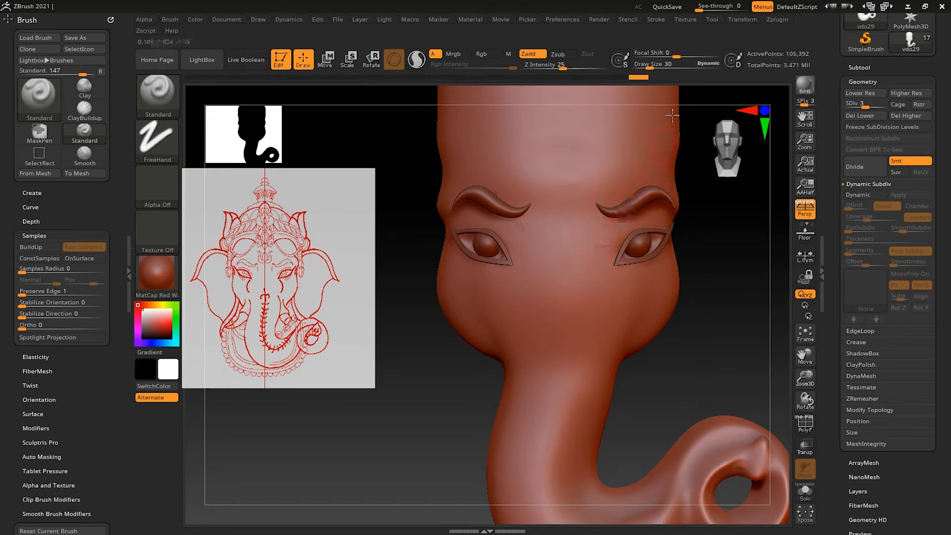
key(shift)
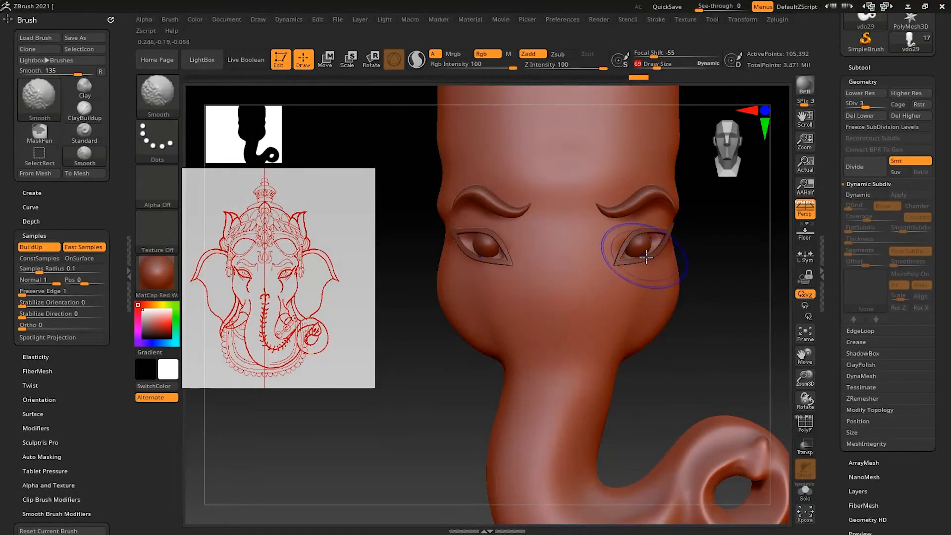
key(shift+d)
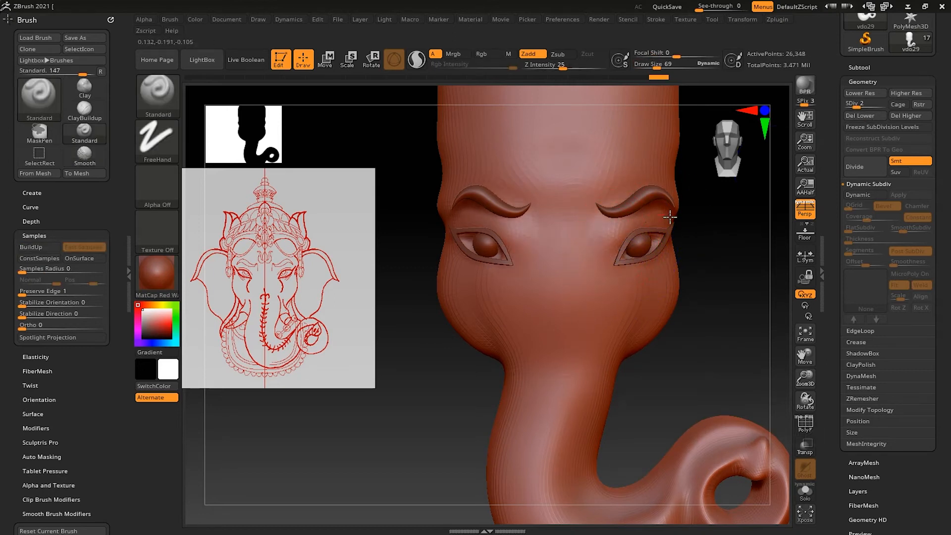
Step: Build up the surface beside the inner eye corners, below the eyebrows, with the Standard brush at draw size 39
key(shift)
key(ctrl+z)
click(653, 65)
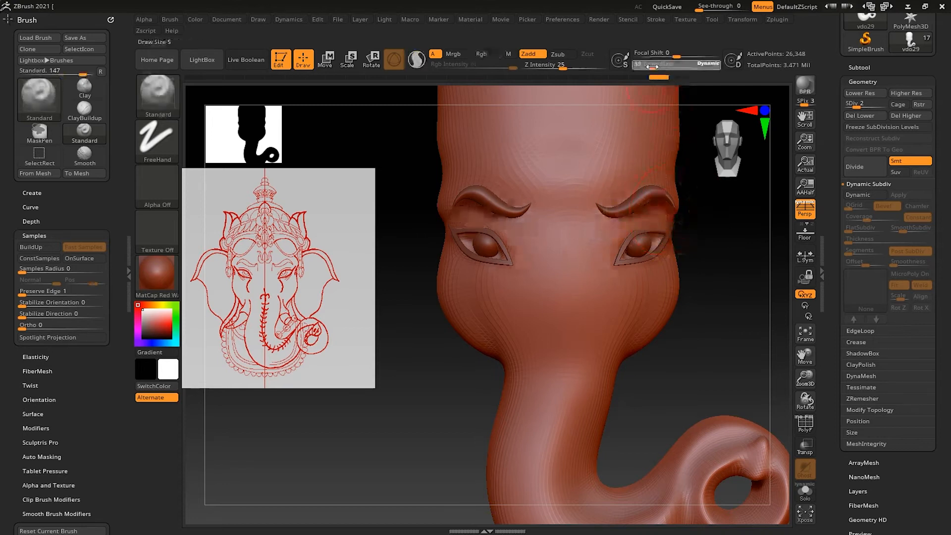
drag(611, 244, 617, 224)
mouse_move(732, 276)
mouse_down()
mouse_move(718, 272)
mouse_move(733, 268)
mouse_move(726, 262)
mouse_up()
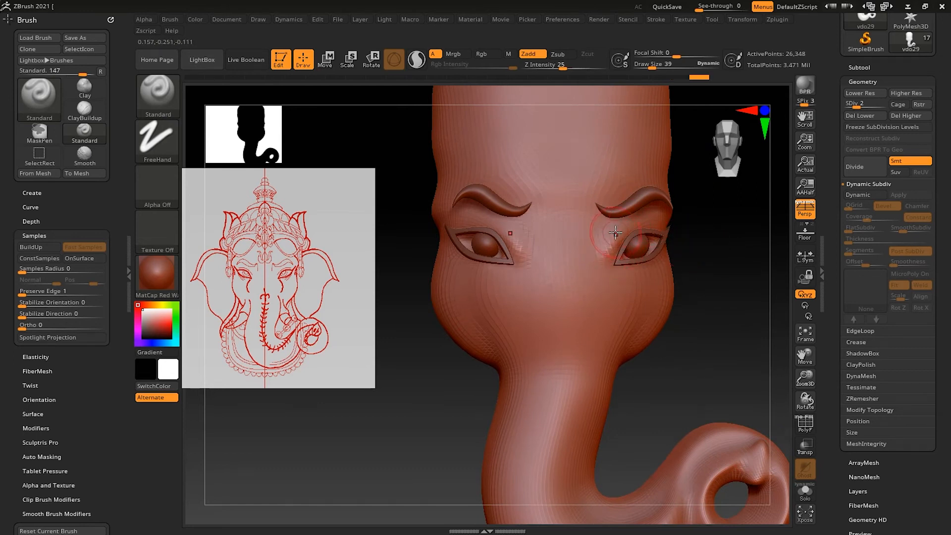
drag(725, 202, 701, 210)
Step: Raise the brow area around both eyebrows with the Standard brush at draw size 51, and go up to subdivision level 3
click(654, 66)
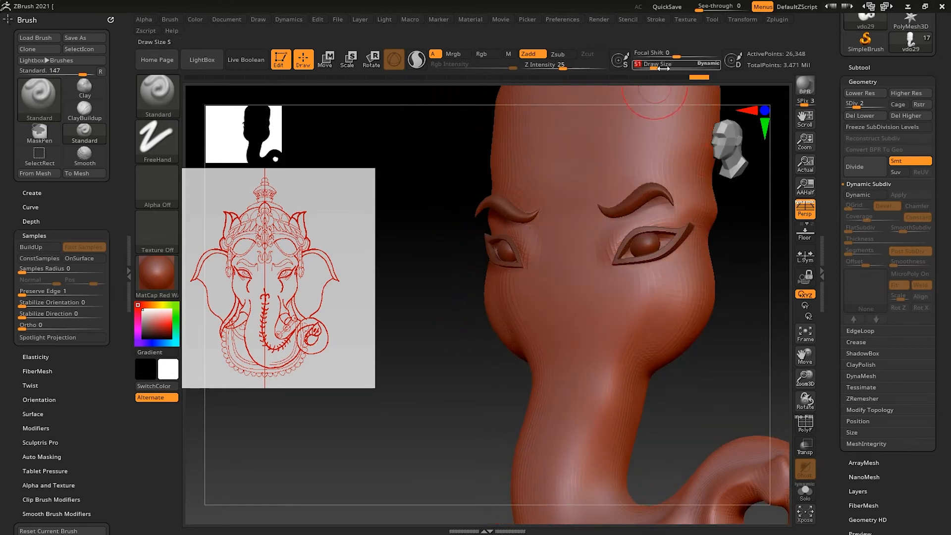
drag(729, 244, 689, 226)
mouse_move(597, 196)
mouse_down()
mouse_move(657, 182)
mouse_move(674, 190)
mouse_move(754, 282)
mouse_up()
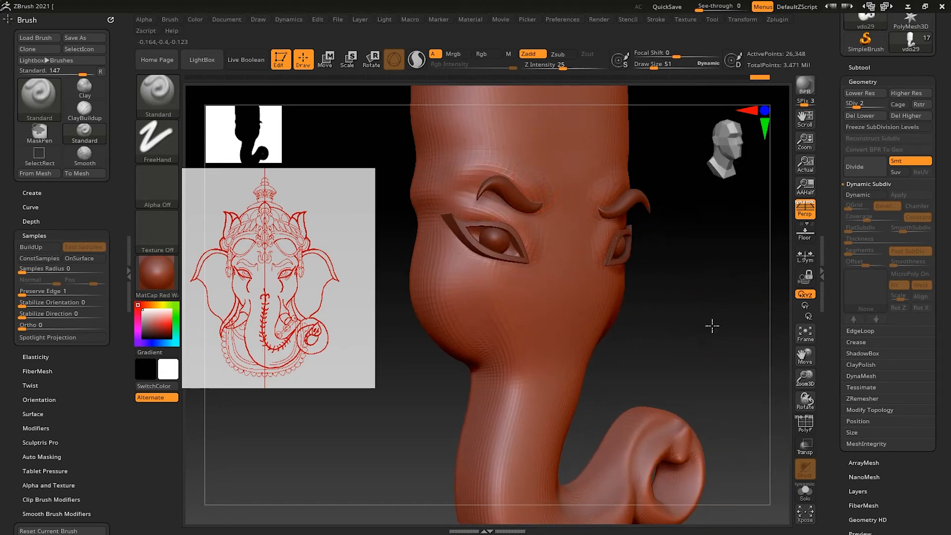
drag(712, 326, 729, 327)
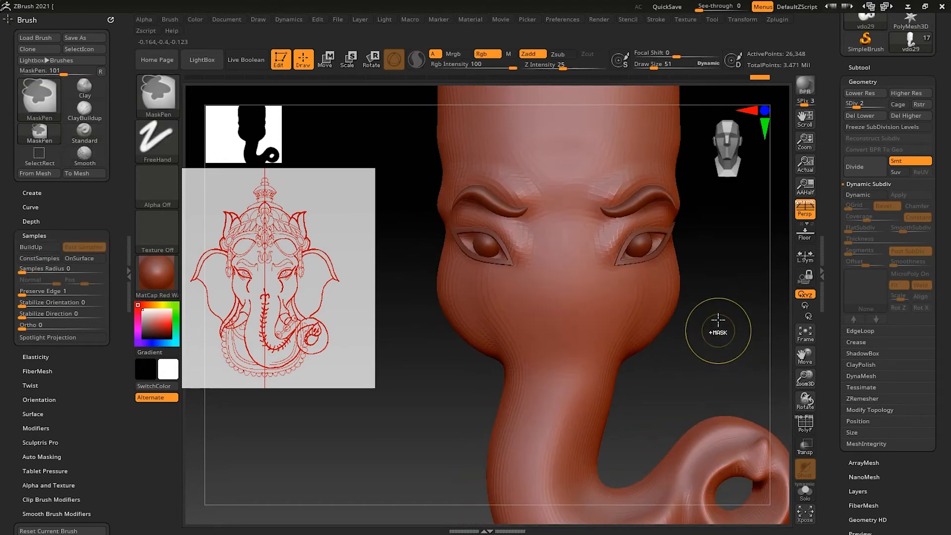
key(ctrl+d)
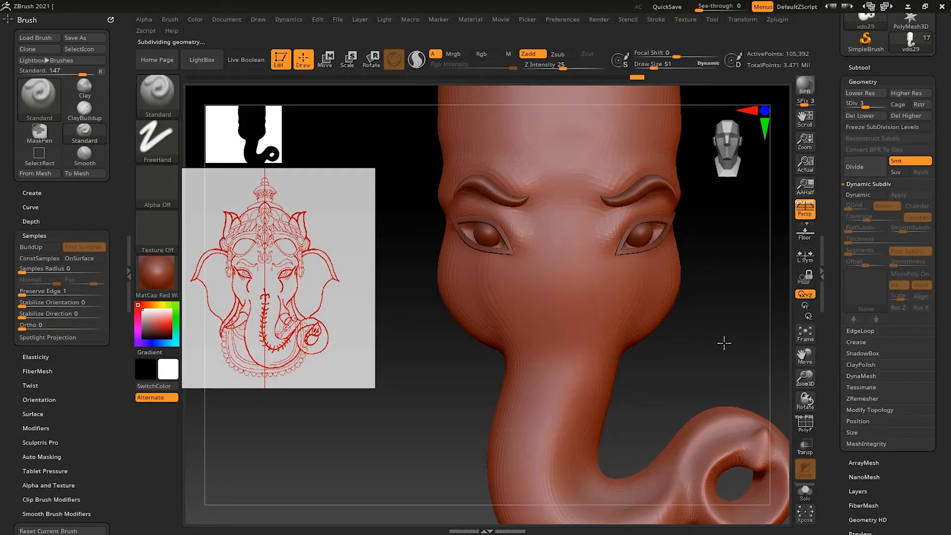
key(shift)
mouse_move(722, 281)
alt+mouse_down()
mouse_move(722, 302)
mouse_move(706, 253)
mouse_move(706, 332)
alt+mouse_up()
Step: Lower the head to subdivision level 2 and try building up the middle of the trunk at draw size 114
click(664, 67)
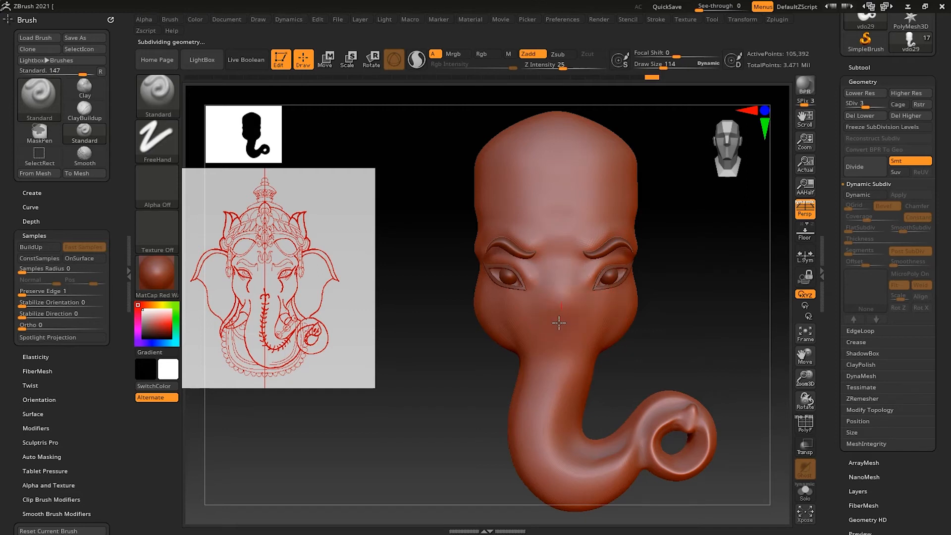
key(shift+d)
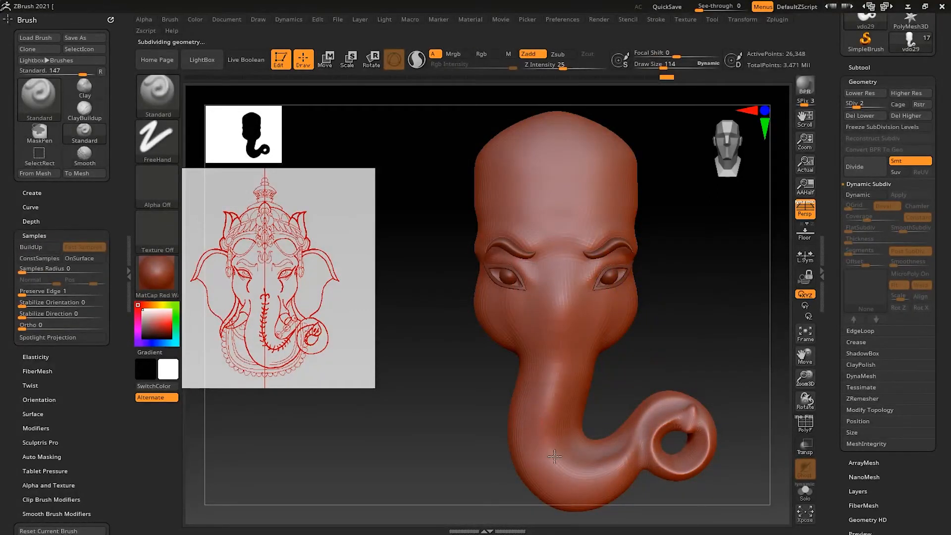
mouse_move(567, 328)
mouse_down()
mouse_move(548, 403)
mouse_move(602, 457)
mouse_up()
drag(679, 344, 682, 340)
key(ctrl+z)
Step: Try to raise and smooth a ridge from between the eyes down the trunk at draw size 140
click(666, 65)
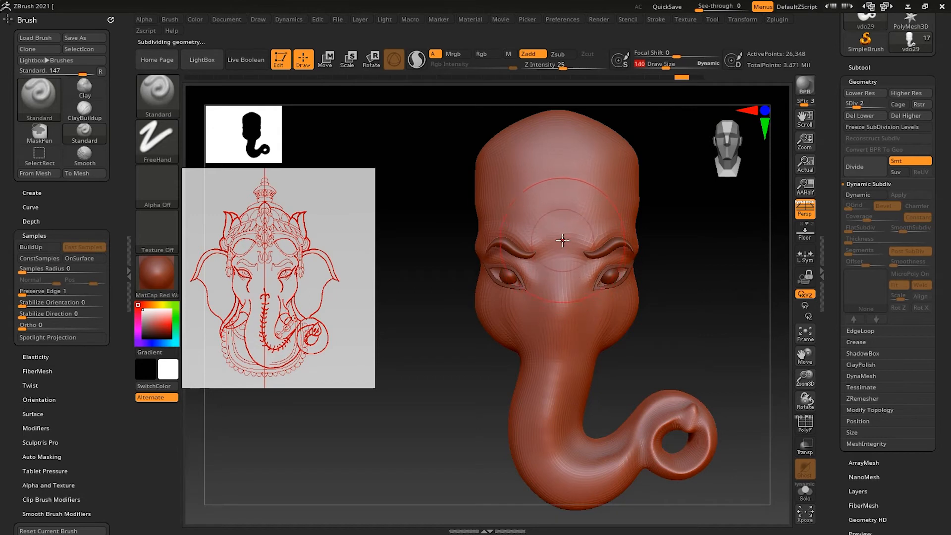
drag(563, 240, 559, 342)
key(ctrl+z)
drag(564, 253, 581, 330)
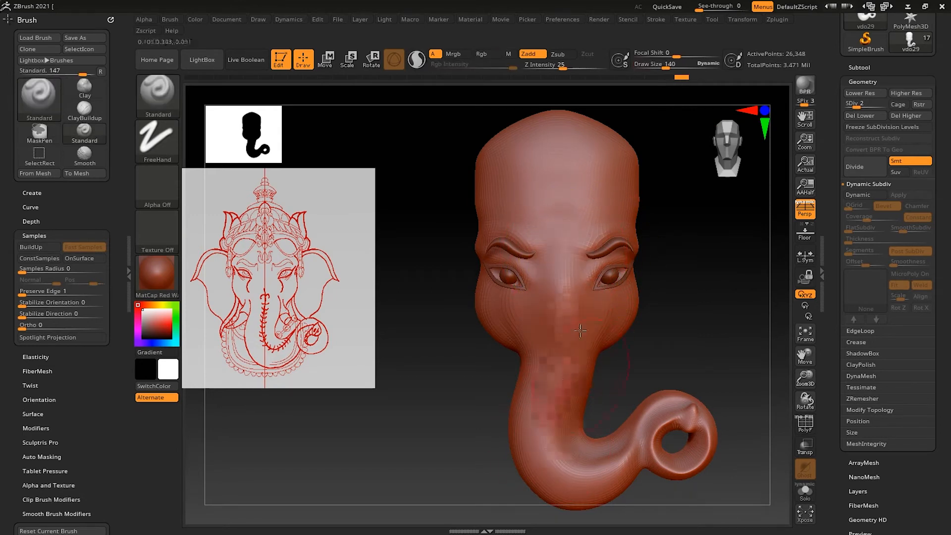
mouse_move(564, 252)
shift+mouse_down()
mouse_move(563, 381)
mouse_move(550, 438)
shift+mouse_up()
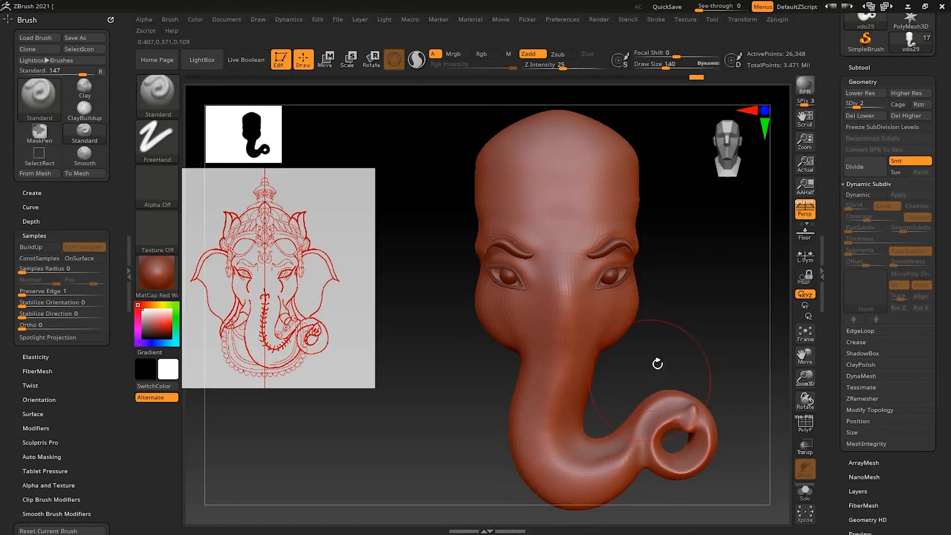
key(ctrl+z)
Step: Build up a ridge from between the eyes down the trunk at draw size 146 and smooth it into the trunk's bend
click(666, 67)
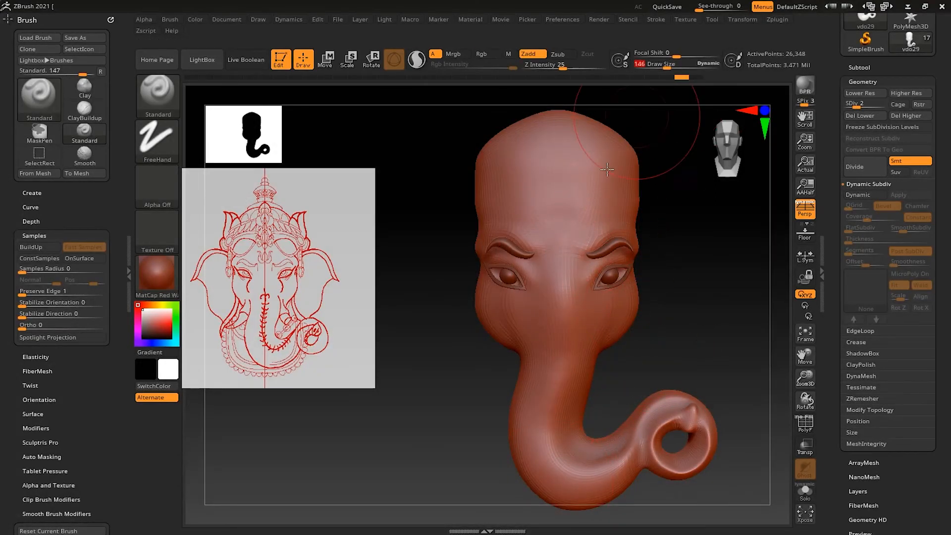
shift+drag(576, 270, 550, 434)
mouse_move(713, 329)
mouse_down()
mouse_move(730, 325)
mouse_move(739, 342)
mouse_move(705, 317)
mouse_move(712, 332)
mouse_up()
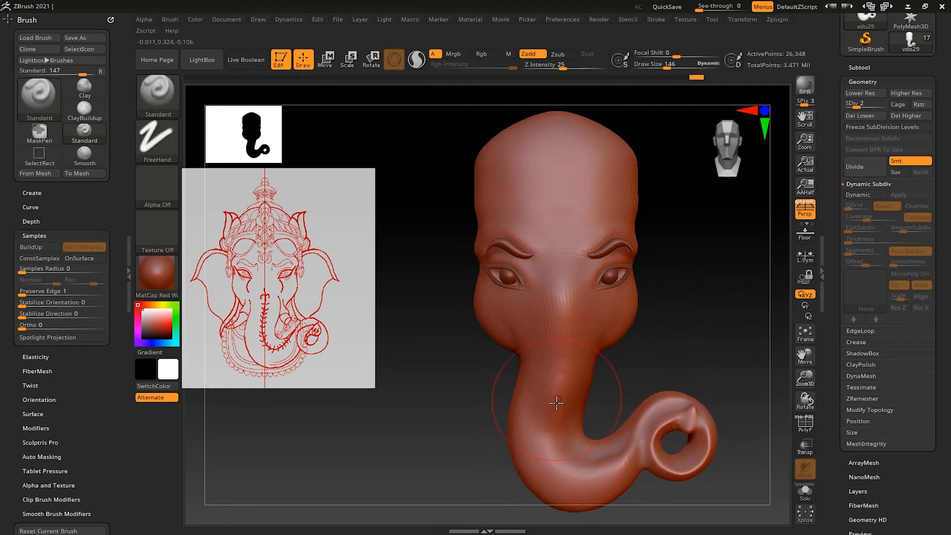
shift+drag(554, 437, 597, 493)
shift+drag(555, 406, 564, 473)
mouse_move(739, 322)
mouse_down()
mouse_move(682, 331)
mouse_move(716, 357)
mouse_move(699, 361)
mouse_up()
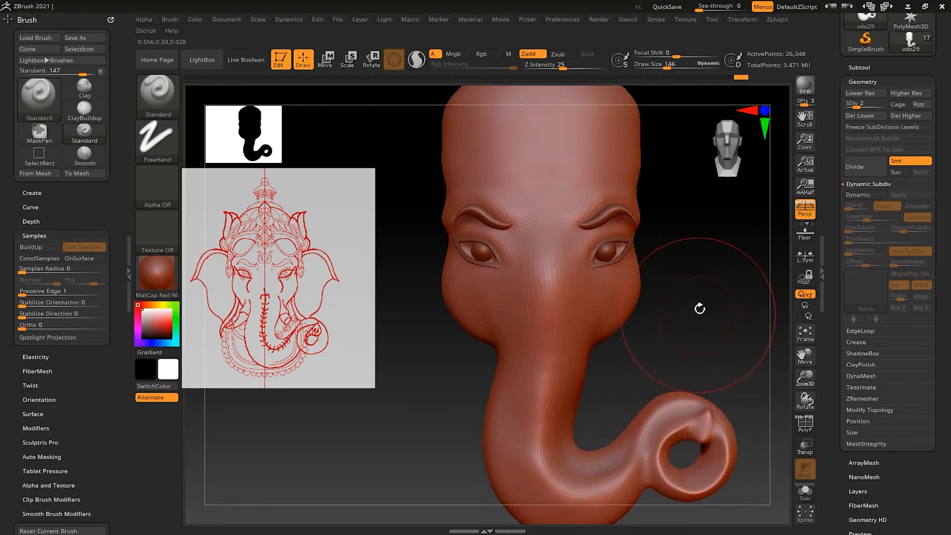
Step: Reshape the inner eye corners with the Move brush at draw size 58, and raise the head to subdivision level 3
key(b)
key(m)
key(v)
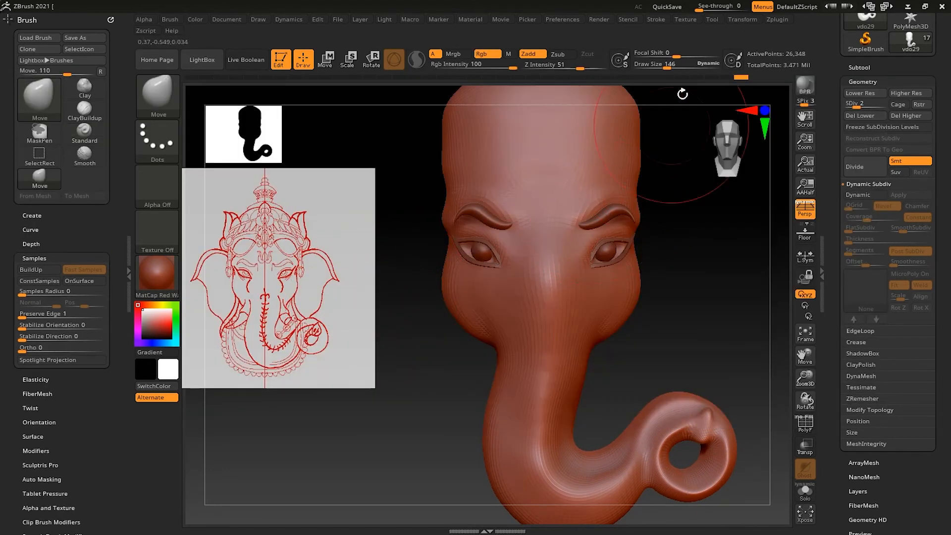
drag(667, 65, 656, 66)
drag(592, 265, 595, 260)
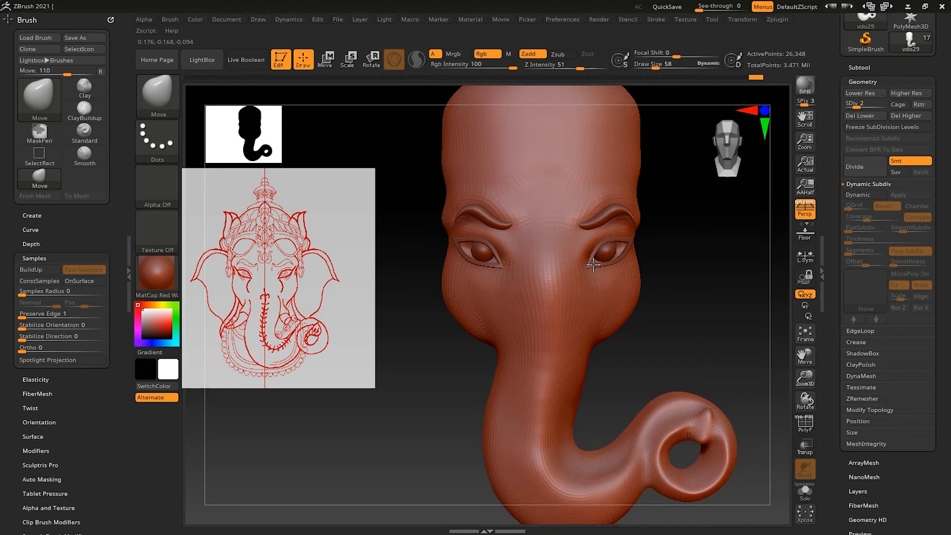
mouse_move(667, 283)
mouse_down()
mouse_move(684, 295)
mouse_move(671, 291)
mouse_up()
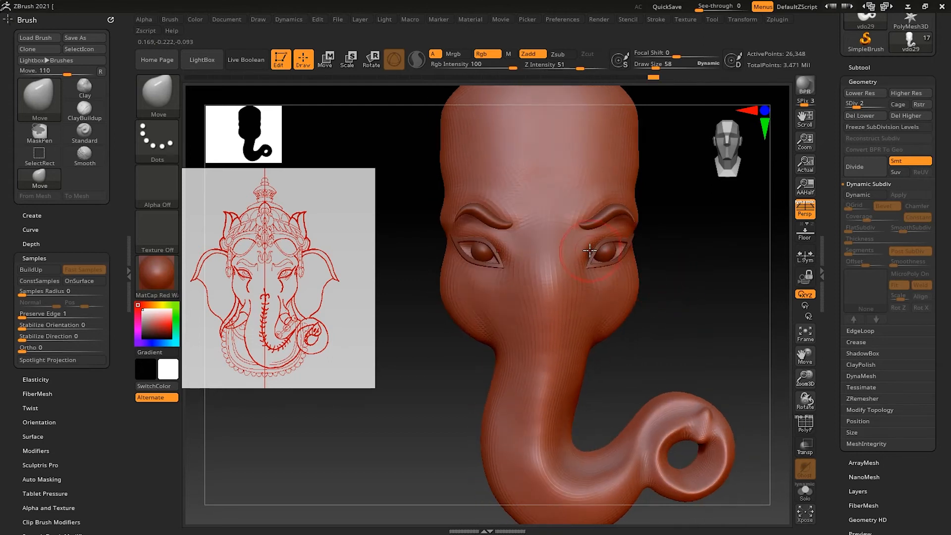
key(ctrl+d)
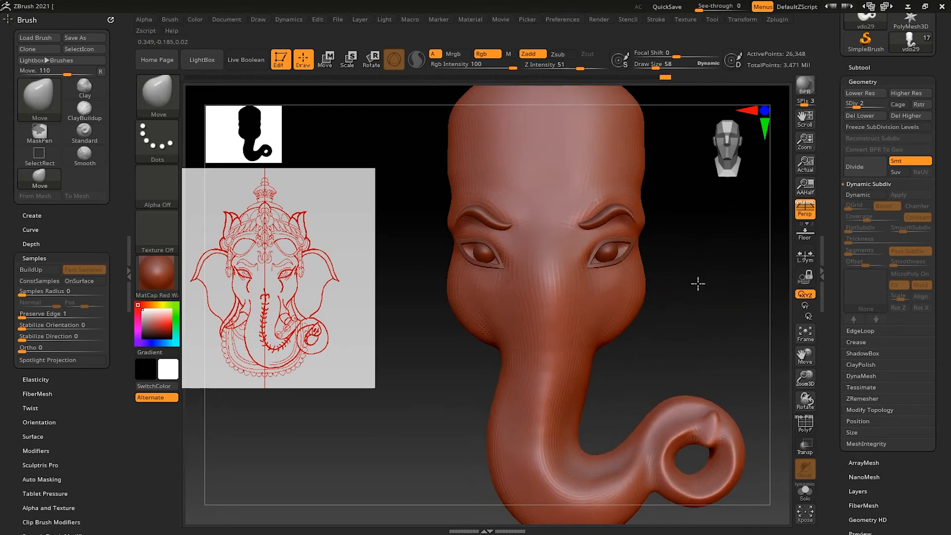
mouse_move(697, 269)
mouse_down()
mouse_move(708, 297)
mouse_move(691, 301)
mouse_move(714, 305)
mouse_move(716, 334)
mouse_move(743, 323)
mouse_move(699, 333)
mouse_move(658, 267)
mouse_up()
key(shift)
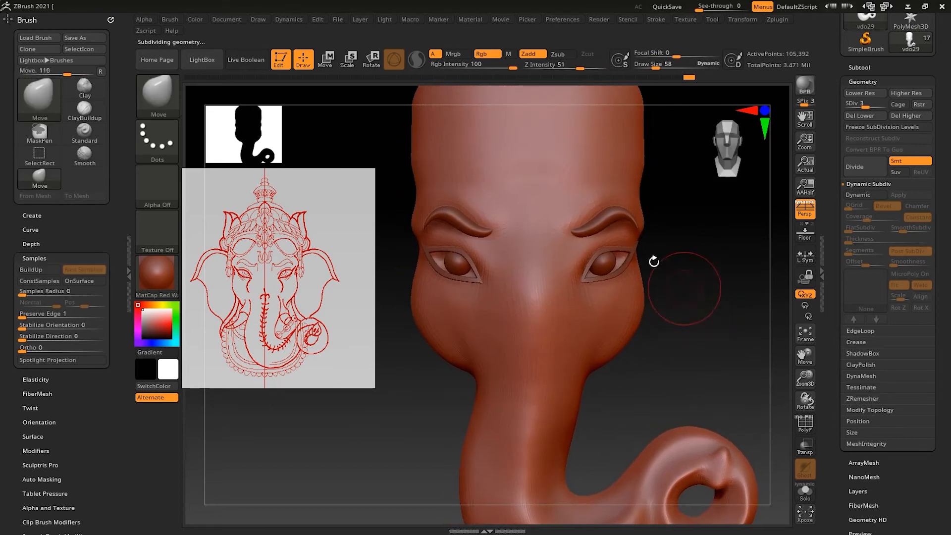
Step: Switch to the DamStandard brush and set its stroke to FreeHand, undoing the trial stroke by the eye
key(b)
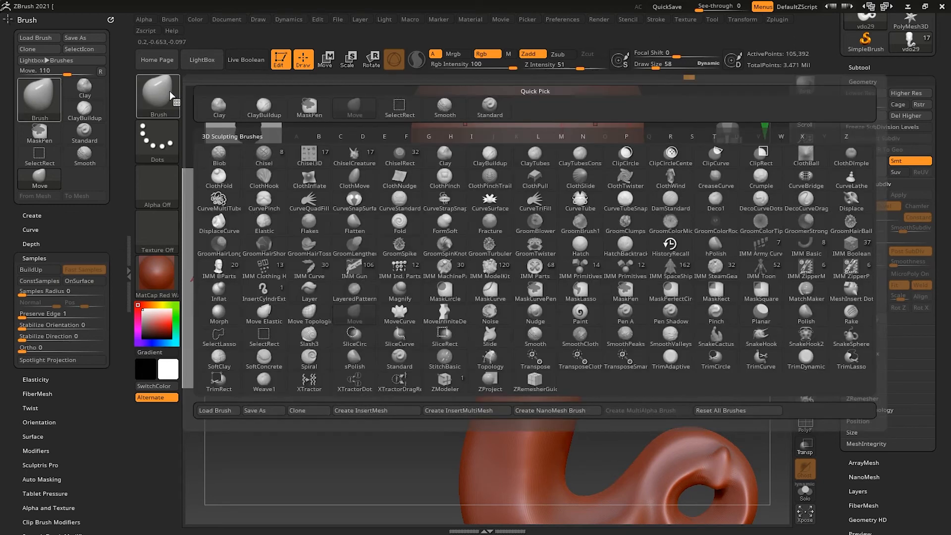
click(665, 247)
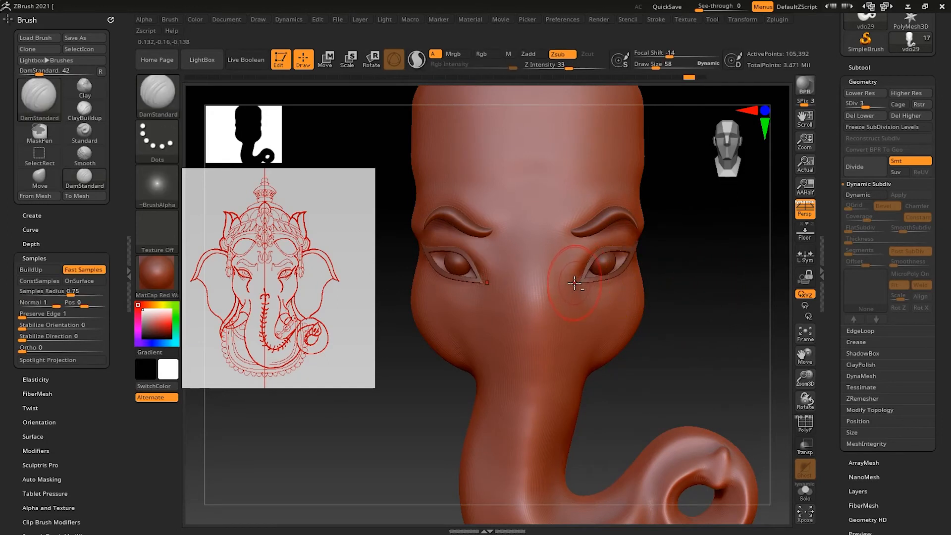
drag(591, 247, 595, 246)
key(ctrl+z)
click(156, 141)
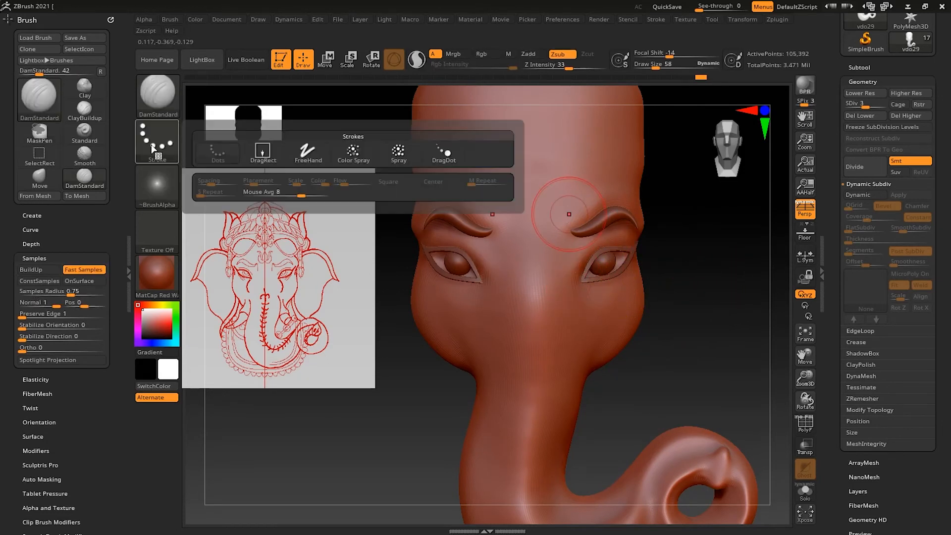
click(304, 158)
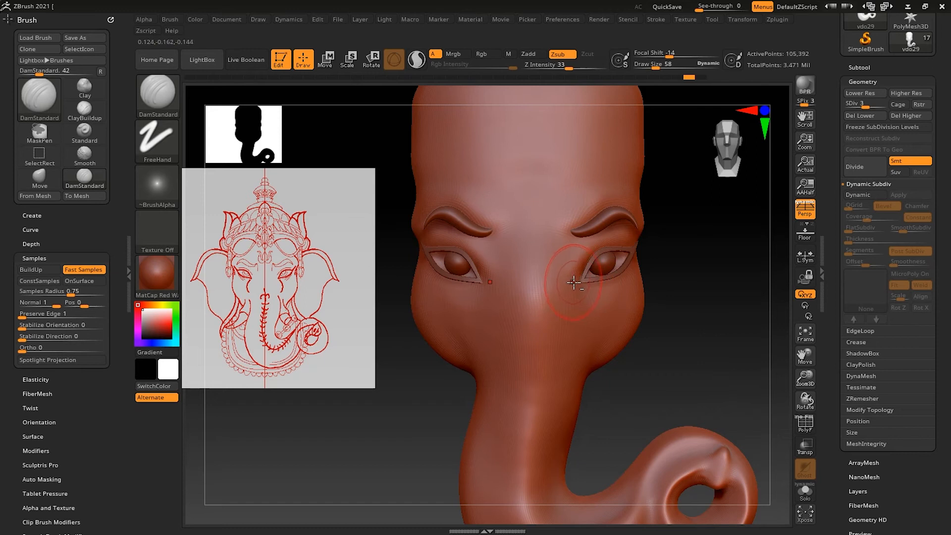
Step: Carve creases along the upper eyelids with the DamStandard brush, and bring the head to subdivision level 4
drag(654, 216, 725, 268)
key(ctrl+z)
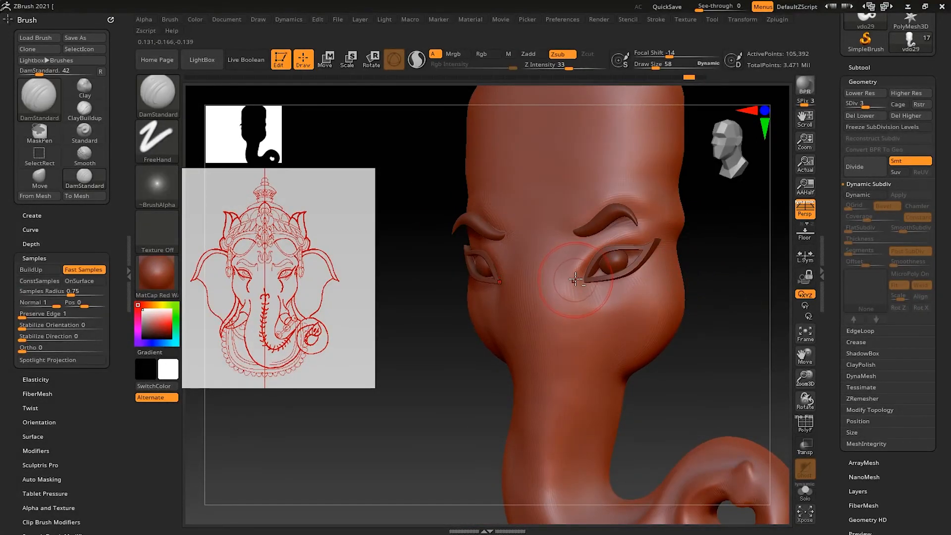
mouse_move(715, 265)
mouse_down()
mouse_move(669, 244)
mouse_move(616, 272)
mouse_up()
key(shift)
key(shift+d)
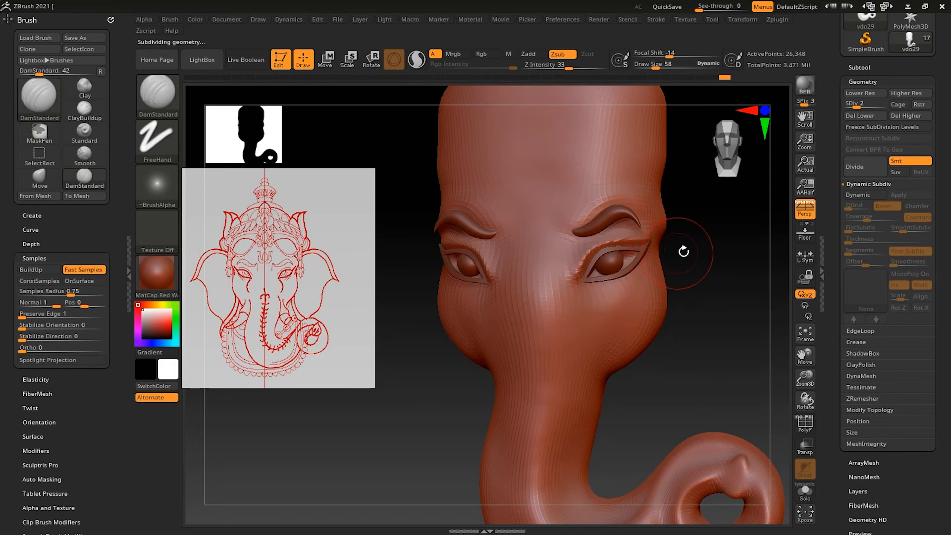
key(d)
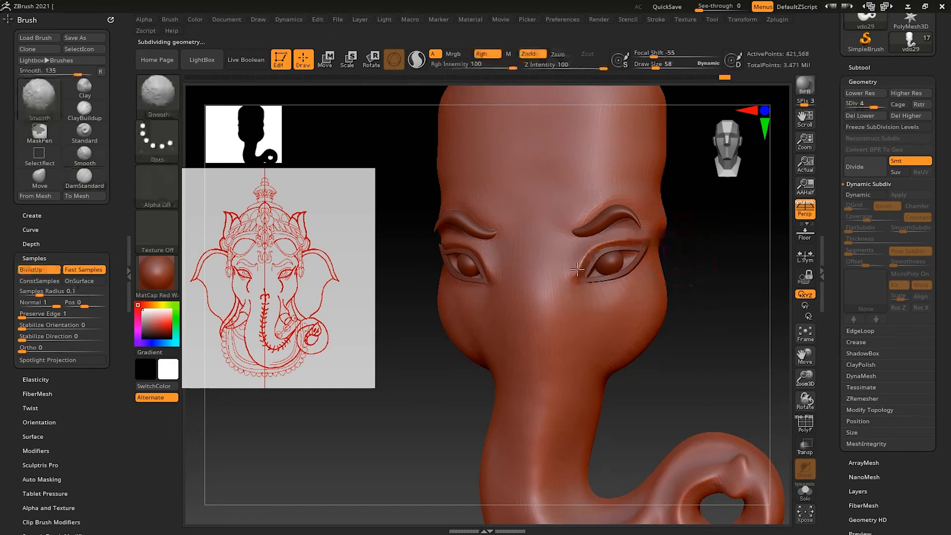
Step: Refine and smooth the eyelid creases and the folds around both eyes at subdivision level 4
shift+drag(682, 248, 739, 278)
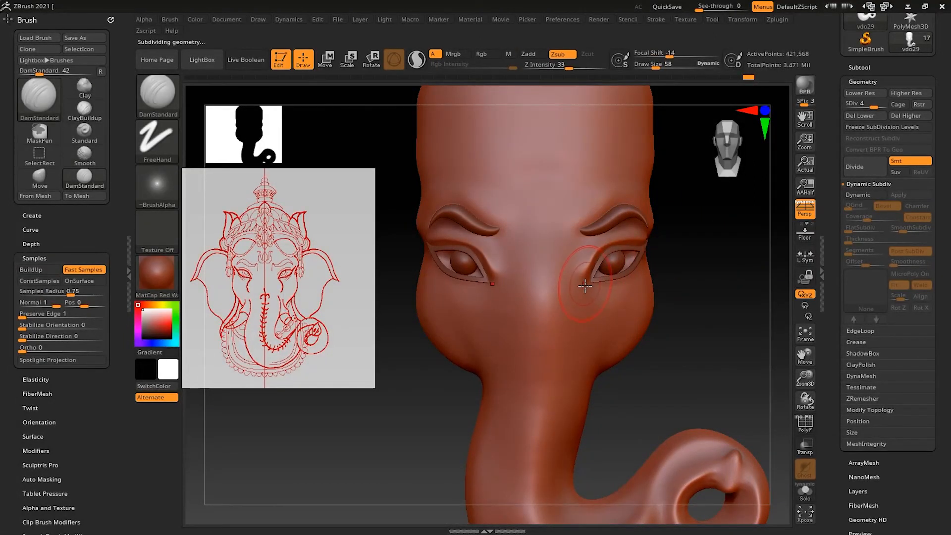
mouse_move(706, 278)
mouse_down()
mouse_move(663, 253)
mouse_move(694, 249)
mouse_up()
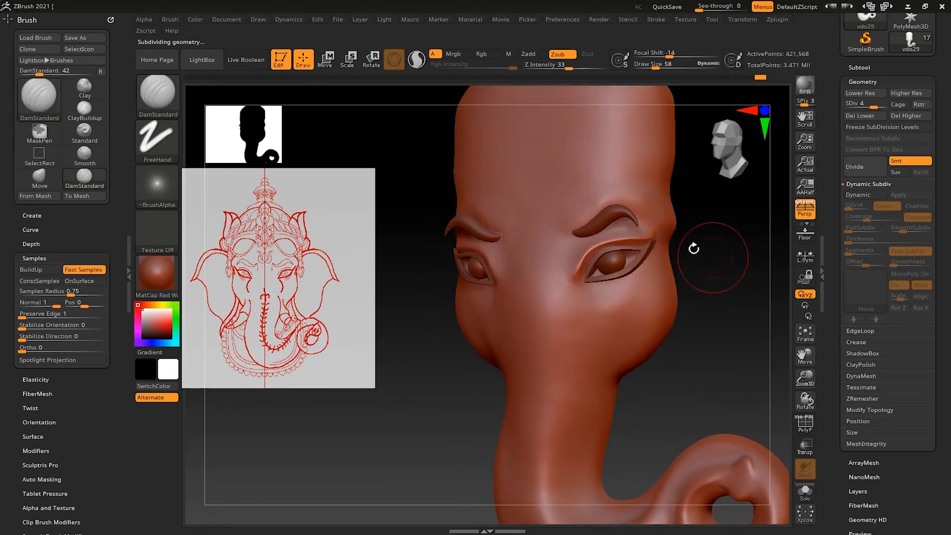
mouse_move(746, 268)
shift+mouse_down()
mouse_move(657, 265)
mouse_move(682, 259)
shift+mouse_up()
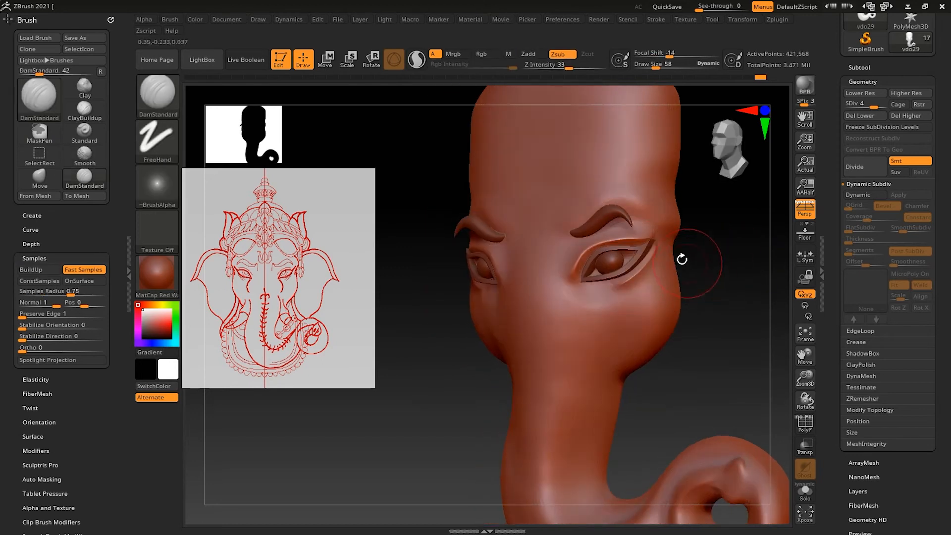
mouse_move(717, 331)
shift+mouse_down()
mouse_move(730, 322)
mouse_move(690, 361)
mouse_move(674, 347)
shift+mouse_up()
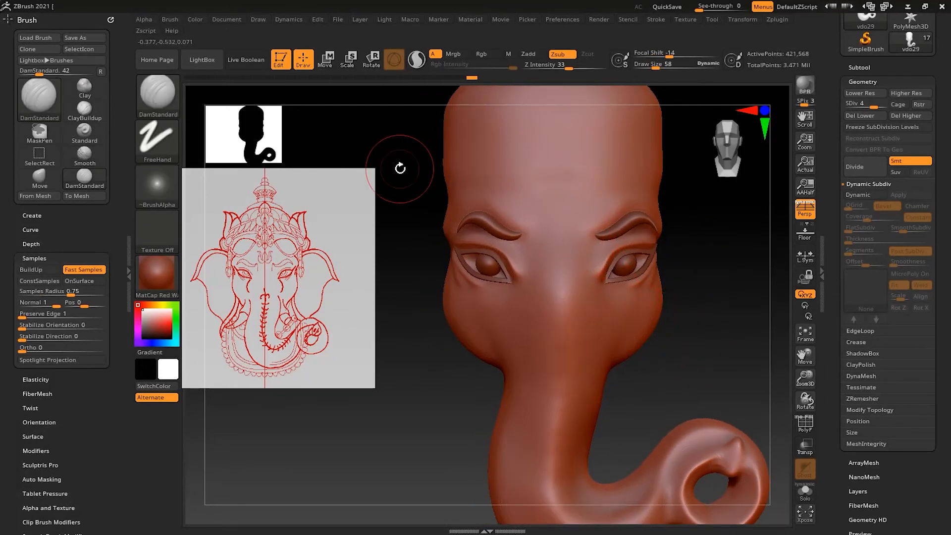
Step: Switch to the ClayBuildup brush at draw size 114 and lower the head to subdivision level 2
click(159, 95)
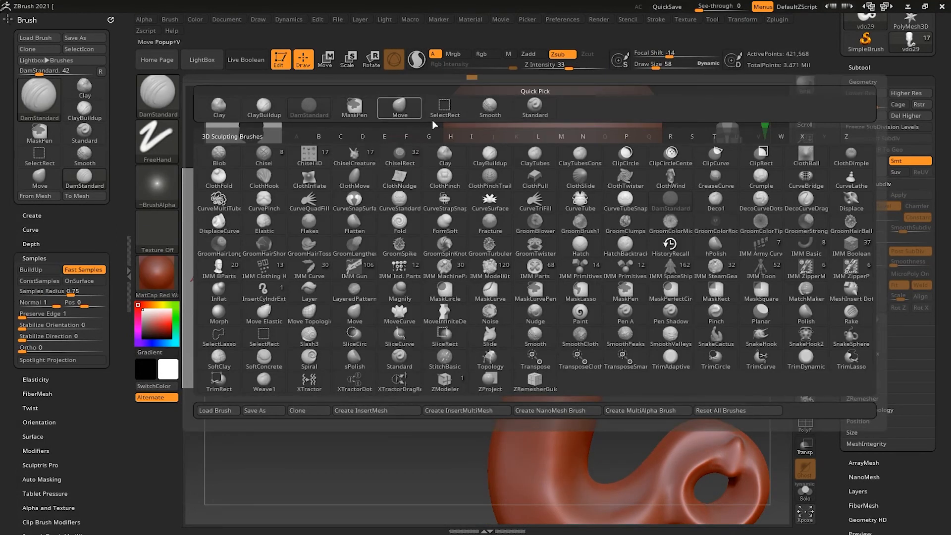
click(264, 105)
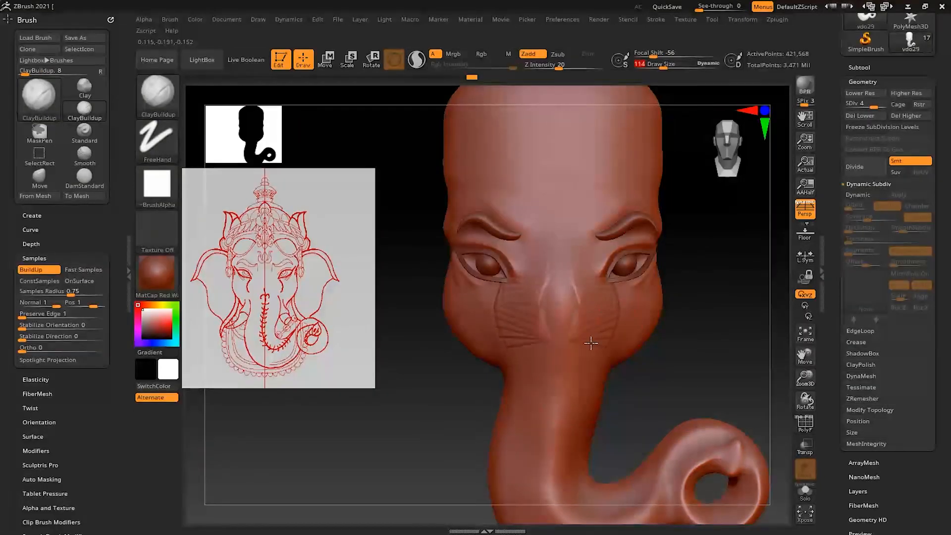
key(shift)
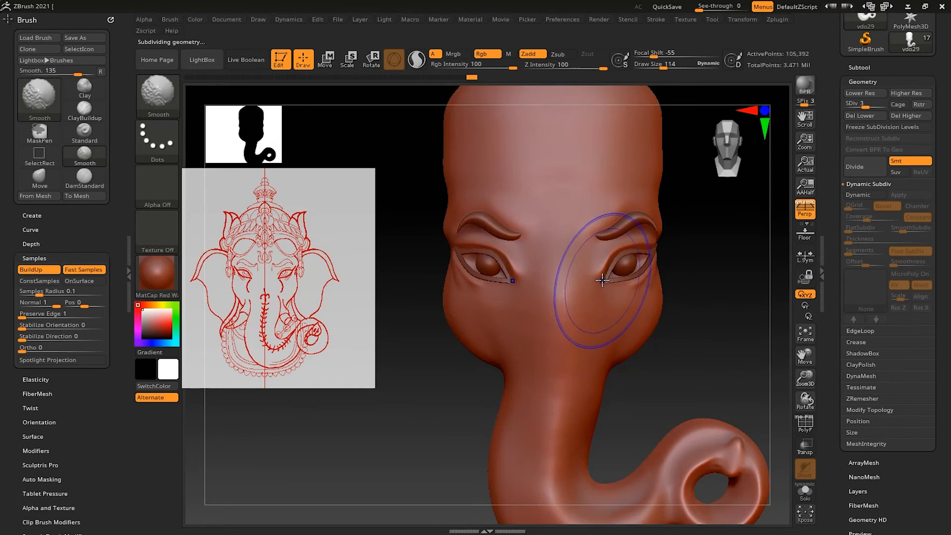
key(shift+d)
key(shift+d)
key(ctrl)
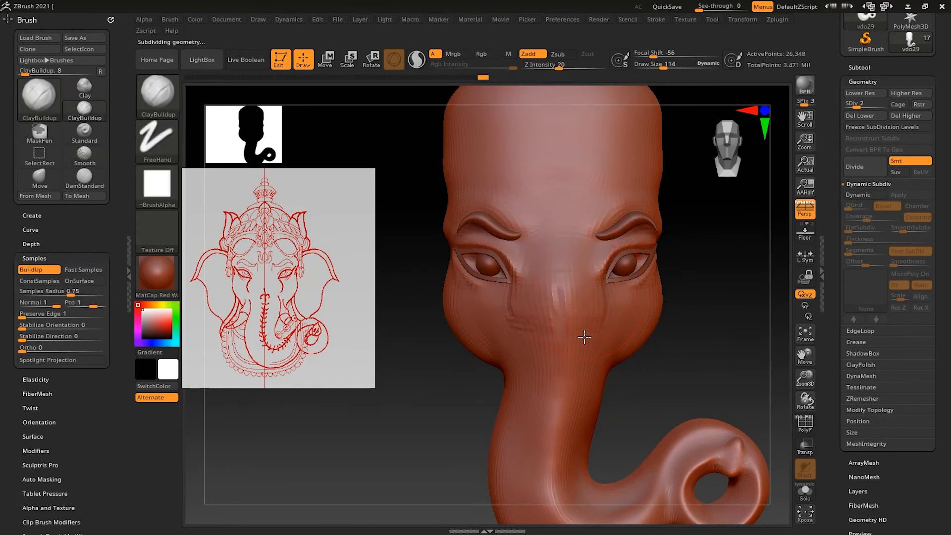
Step: Build up and smooth the trunk's bridge and the inner cheeks below the eyes, and raise the head to subdivision level 3
mouse_move(561, 286)
shift+mouse_down()
mouse_move(605, 302)
mouse_move(596, 361)
mouse_move(597, 285)
shift+mouse_up()
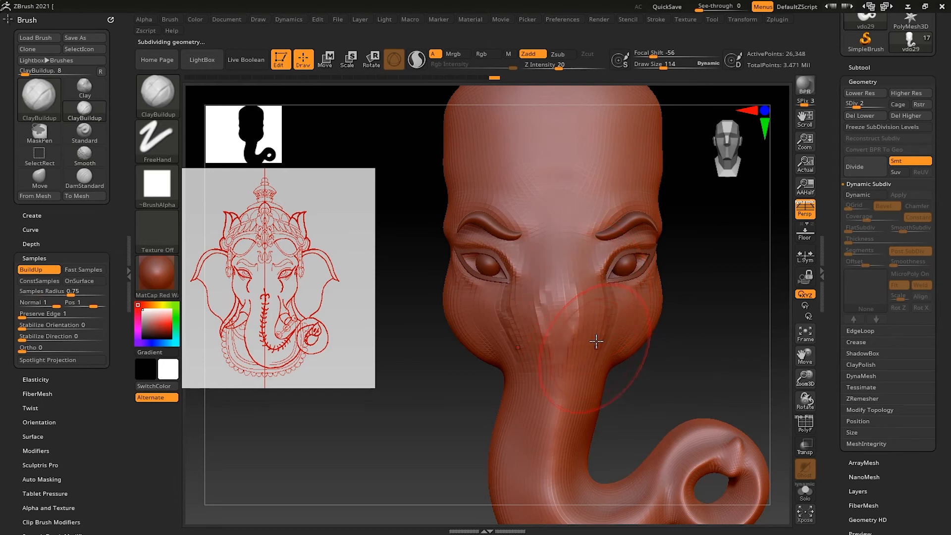
shift+drag(570, 297, 544, 302)
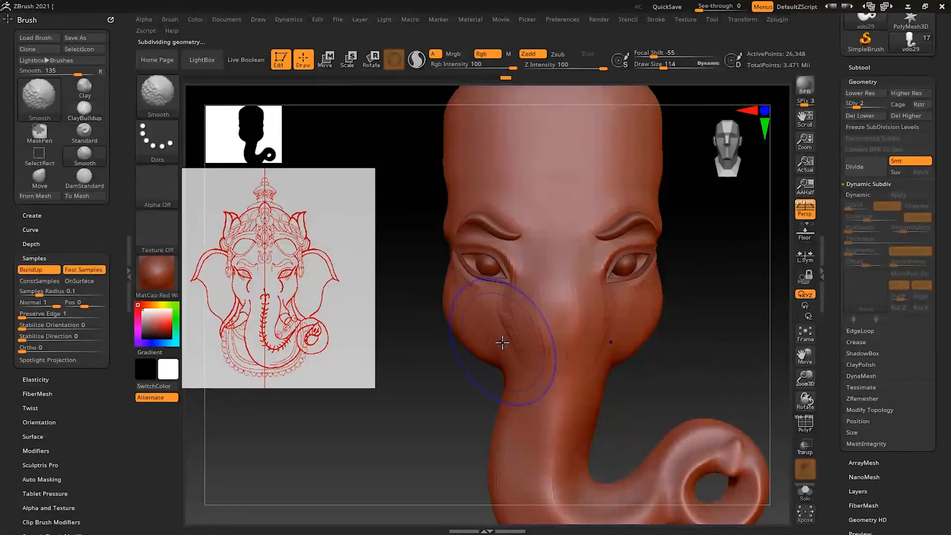
mouse_move(702, 360)
mouse_down()
mouse_move(728, 361)
mouse_move(586, 335)
mouse_up()
key(shift)
key(ctrl+d)
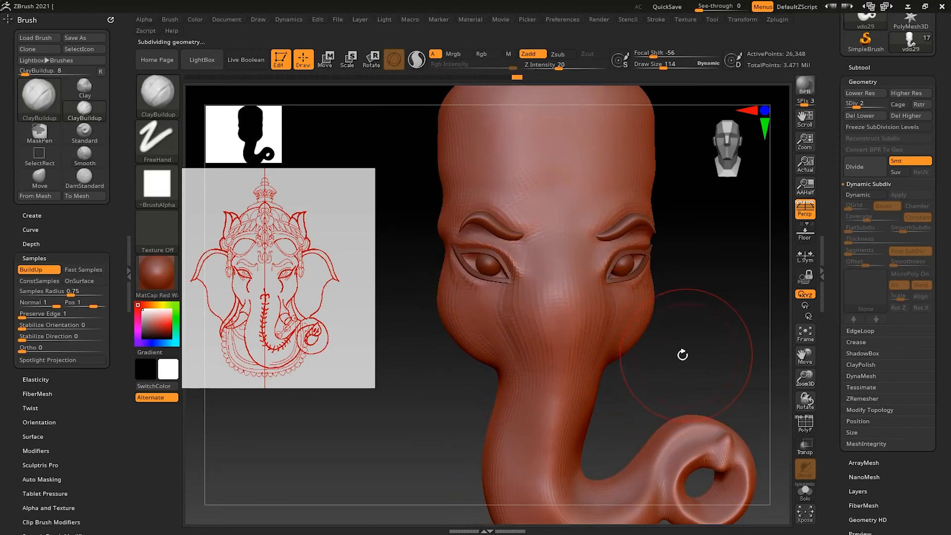
drag(699, 378, 676, 333)
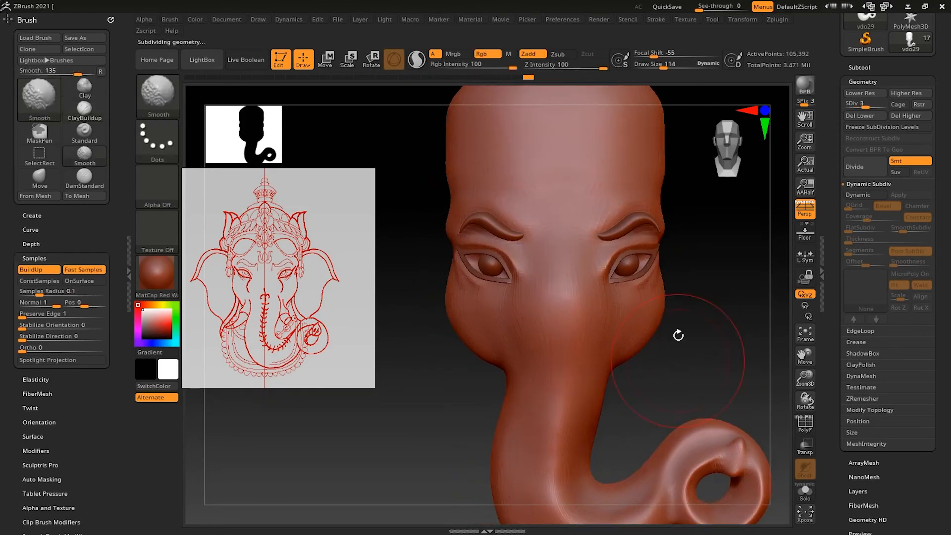
Step: Undo the trial clay stroke on the forehead, and fill out the area between the brows with the FormSoft brush at draw size 201
alt+drag(702, 302, 690, 366)
mouse_move(546, 250)
mouse_down()
mouse_move(562, 265)
mouse_move(555, 272)
mouse_up()
key(ctrl+z)
click(161, 98)
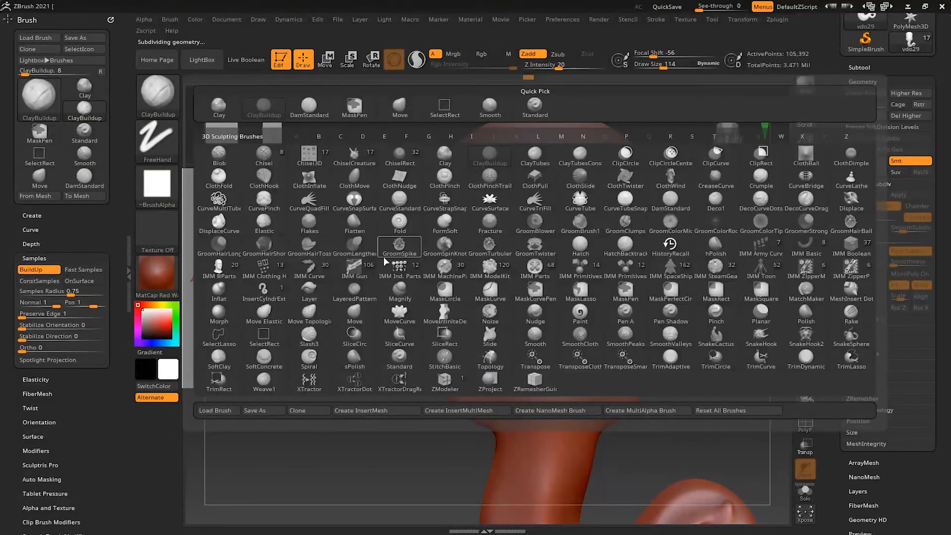
click(445, 222)
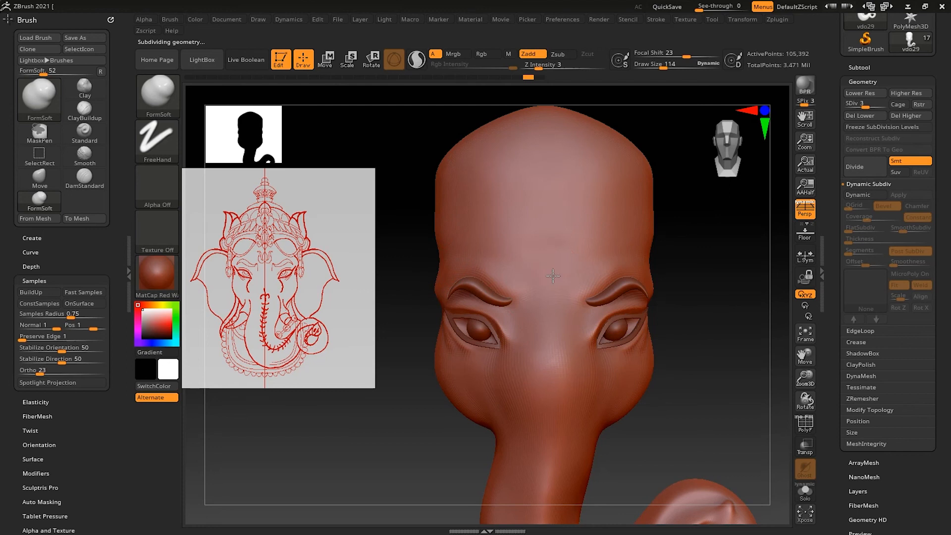
drag(668, 65, 673, 65)
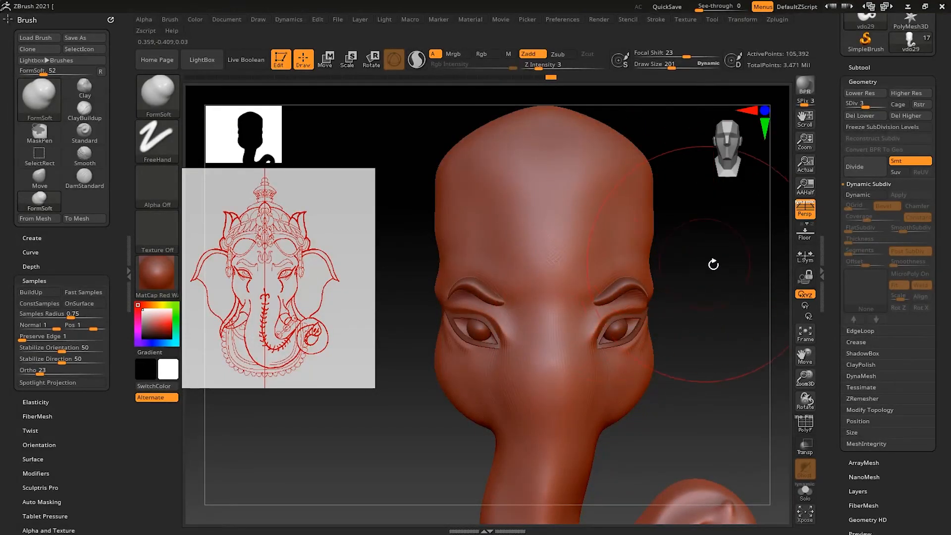
Step: Even out the trunk's length and lower bend with the FormSoft brush at draw sizes 62 and 124
mouse_move(737, 334)
alt+mouse_down()
mouse_move(674, 358)
mouse_move(703, 346)
mouse_move(716, 355)
mouse_move(650, 301)
mouse_move(694, 293)
alt+mouse_up()
drag(672, 67, 656, 67)
drag(698, 278, 655, 294)
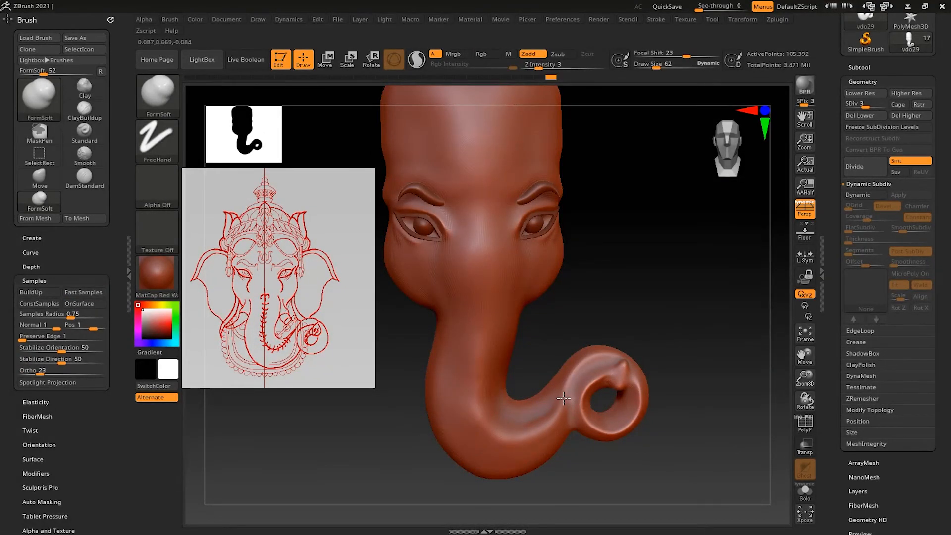
mouse_move(701, 353)
mouse_down()
mouse_move(686, 355)
mouse_move(714, 385)
mouse_move(709, 338)
mouse_up()
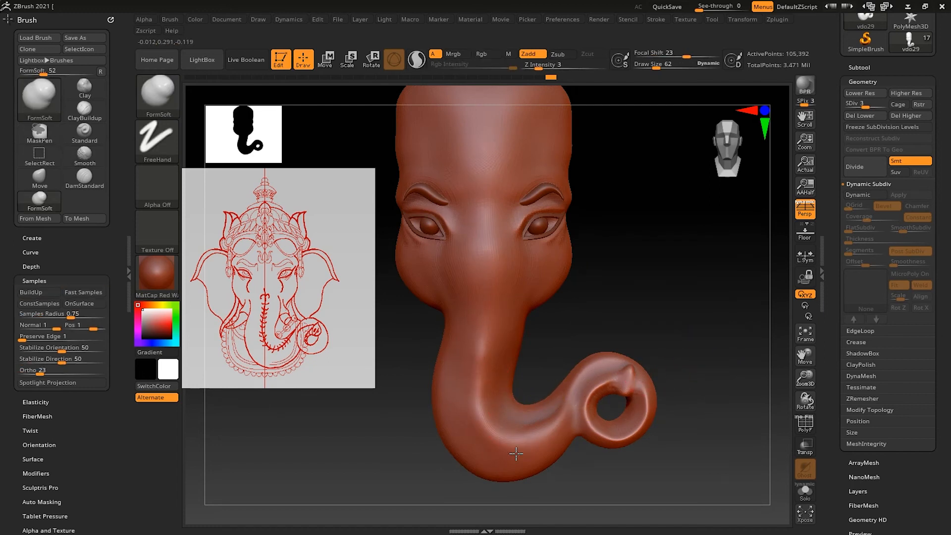
drag(652, 64, 664, 66)
mouse_move(660, 218)
mouse_down()
mouse_move(656, 236)
mouse_move(624, 245)
mouse_up()
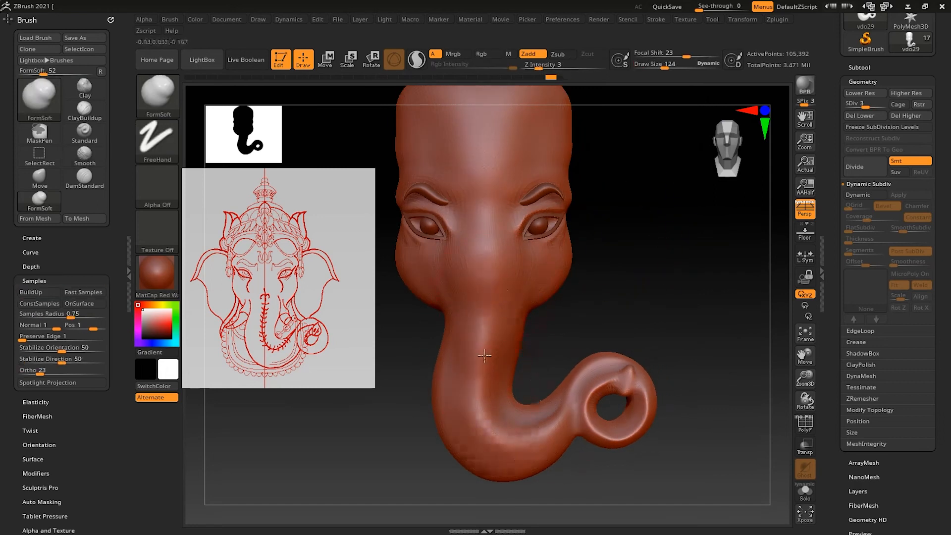
mouse_move(625, 311)
mouse_down()
mouse_move(670, 303)
mouse_move(667, 333)
mouse_move(610, 346)
mouse_up()
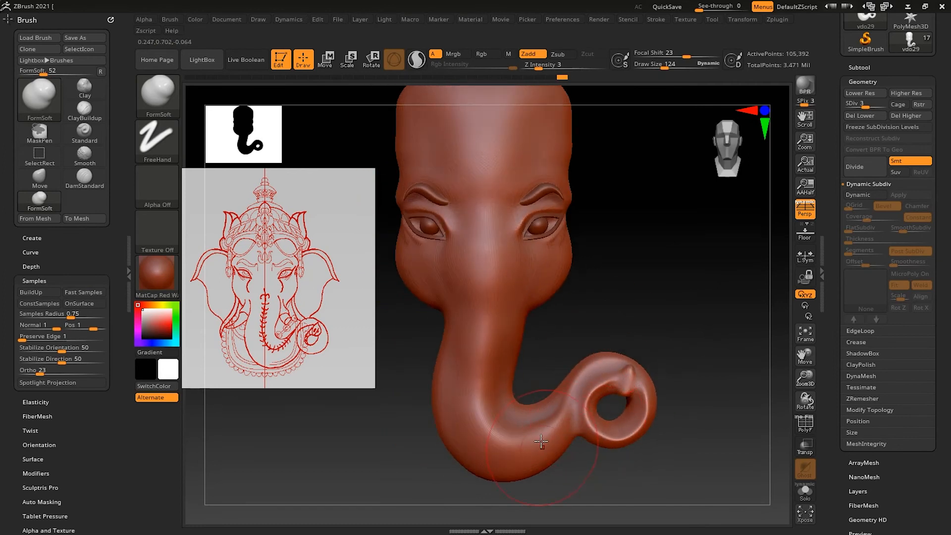
drag(683, 349, 748, 346)
mouse_move(675, 384)
mouse_down()
mouse_move(588, 398)
mouse_move(618, 399)
mouse_move(634, 384)
mouse_up()
Step: Round and smooth the curled end of the trunk with the FormSoft brush at draw size 54
mouse_move(681, 317)
alt+mouse_down()
mouse_move(693, 354)
mouse_move(651, 225)
alt+mouse_up()
drag(665, 66, 655, 65)
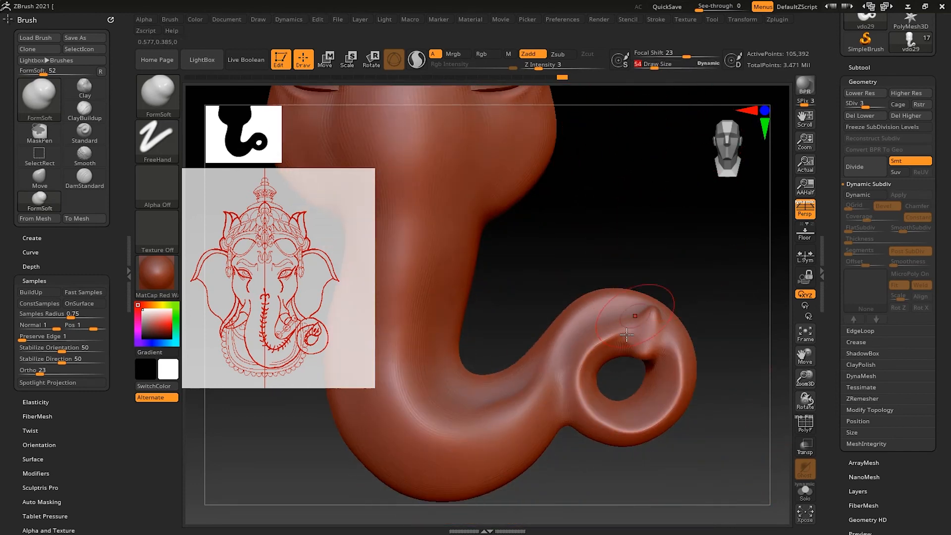
mouse_move(613, 337)
shift+mouse_down()
mouse_move(577, 391)
mouse_move(605, 424)
mouse_move(656, 413)
mouse_move(671, 344)
mouse_move(694, 329)
mouse_move(677, 335)
shift+mouse_up()
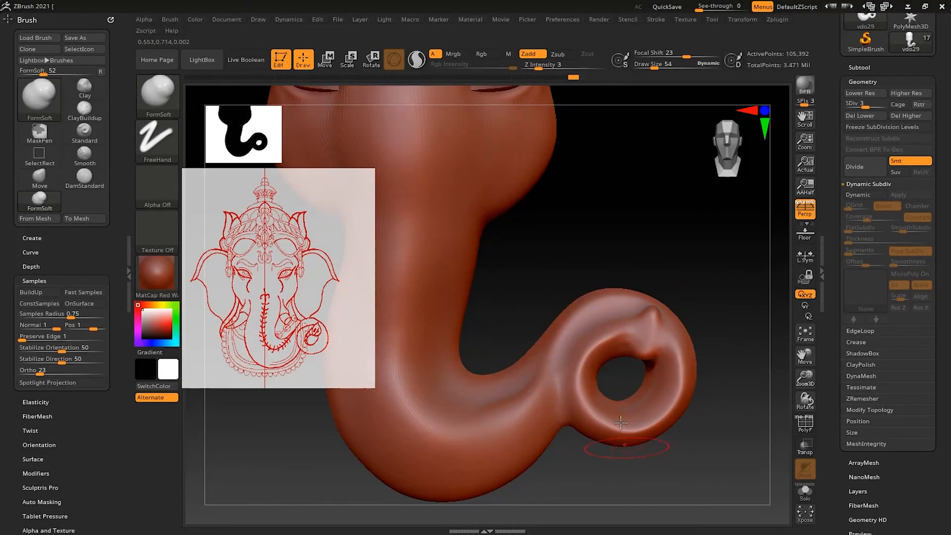
mouse_move(631, 306)
mouse_down()
mouse_move(559, 343)
mouse_move(512, 419)
mouse_up()
mouse_move(734, 377)
mouse_down()
mouse_move(725, 466)
mouse_move(752, 455)
mouse_move(722, 461)
mouse_move(701, 446)
mouse_up()
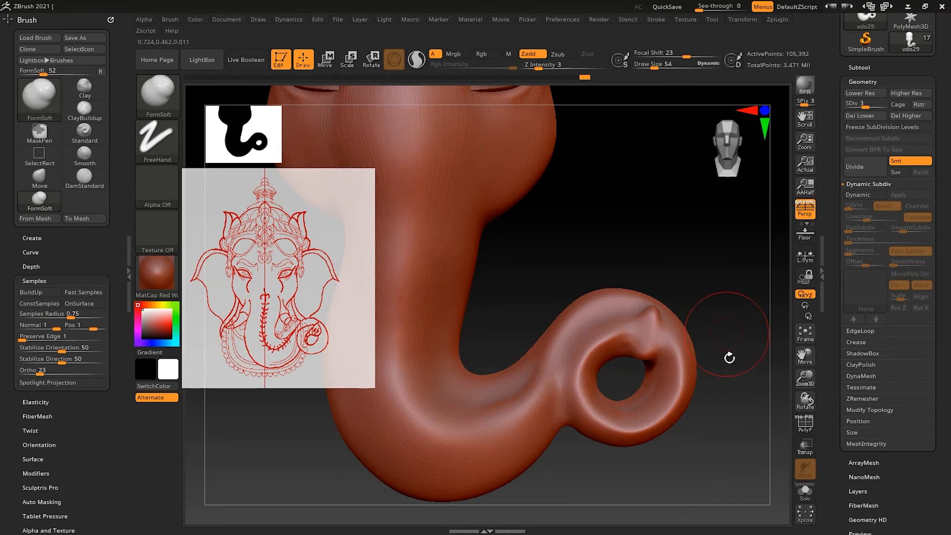
alt+drag(729, 357, 685, 341)
drag(628, 450, 614, 471)
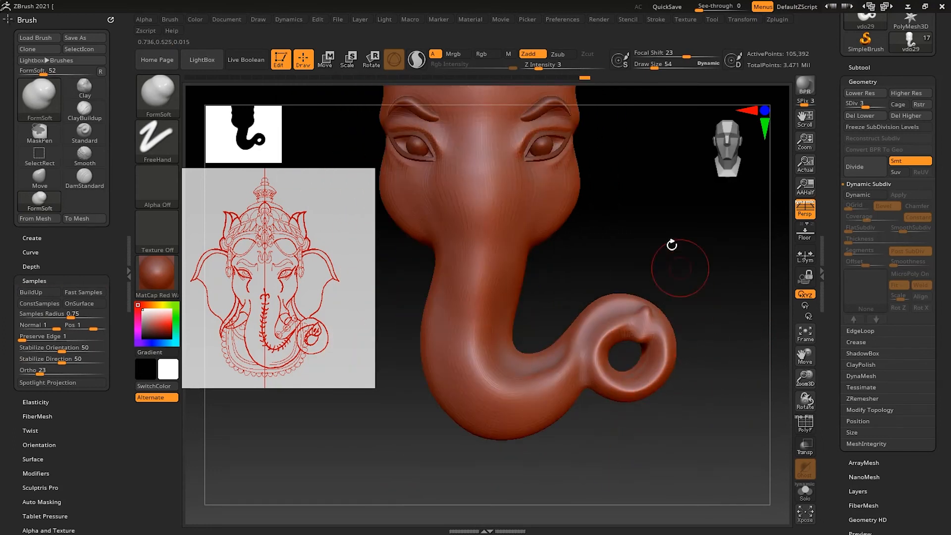
Step: Refine the forms around the eye and brow with the FormSoft brush at draw size 54
alt+drag(672, 245, 711, 351)
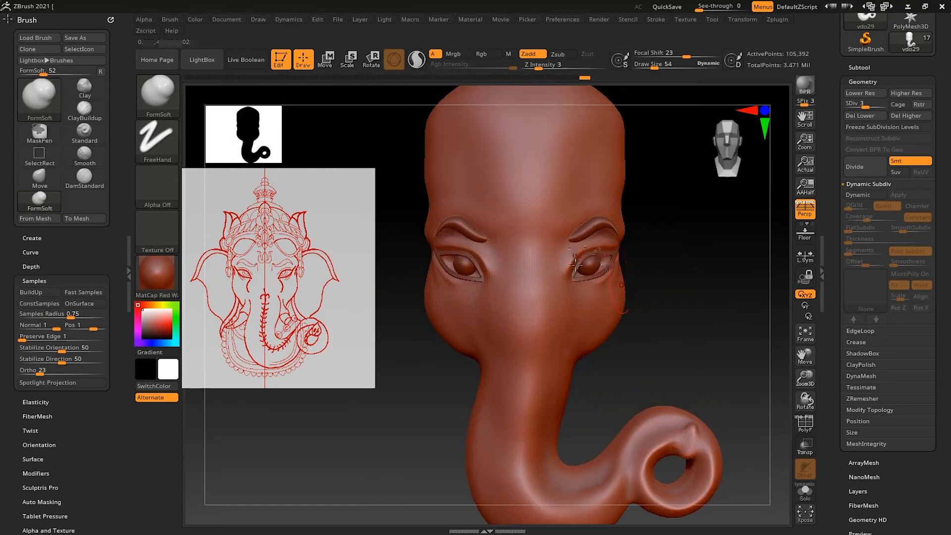
drag(622, 266, 584, 243)
mouse_move(666, 320)
mouse_down()
mouse_move(729, 330)
mouse_move(686, 327)
mouse_up()
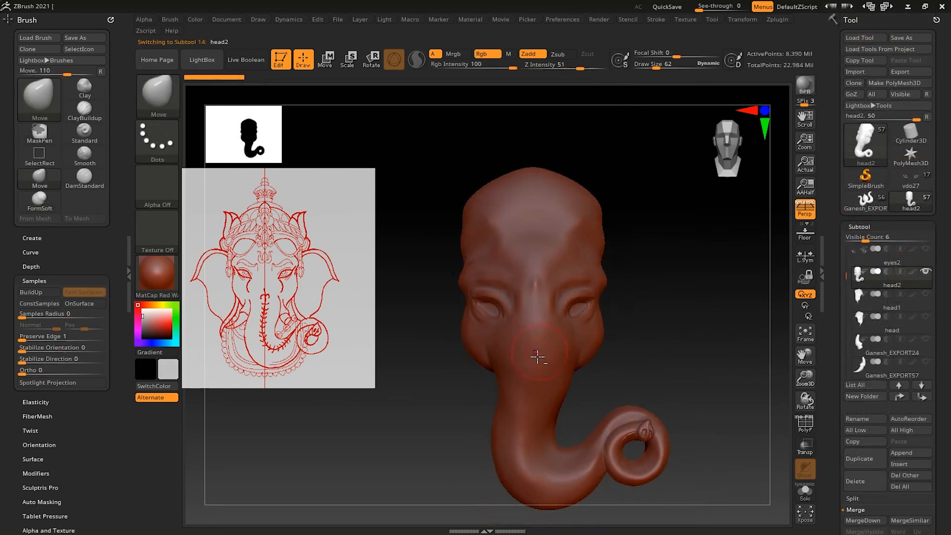
Step: Examine the sculpted head and trunk of the head2 subtool from different angles
key(ctrl+shift)
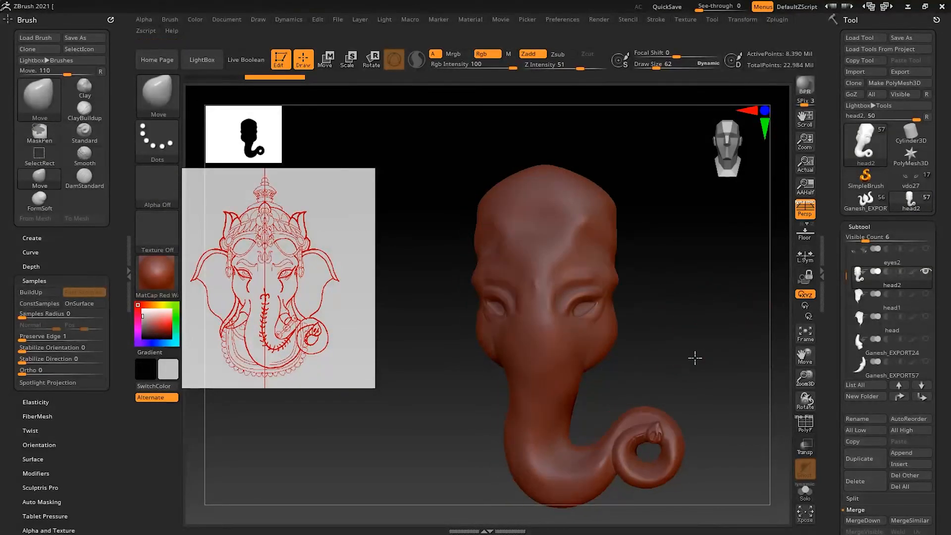
drag(695, 358, 691, 372)
mouse_move(682, 337)
mouse_down()
mouse_move(718, 356)
mouse_move(699, 359)
mouse_move(679, 380)
mouse_up()
alt+drag(702, 312, 685, 378)
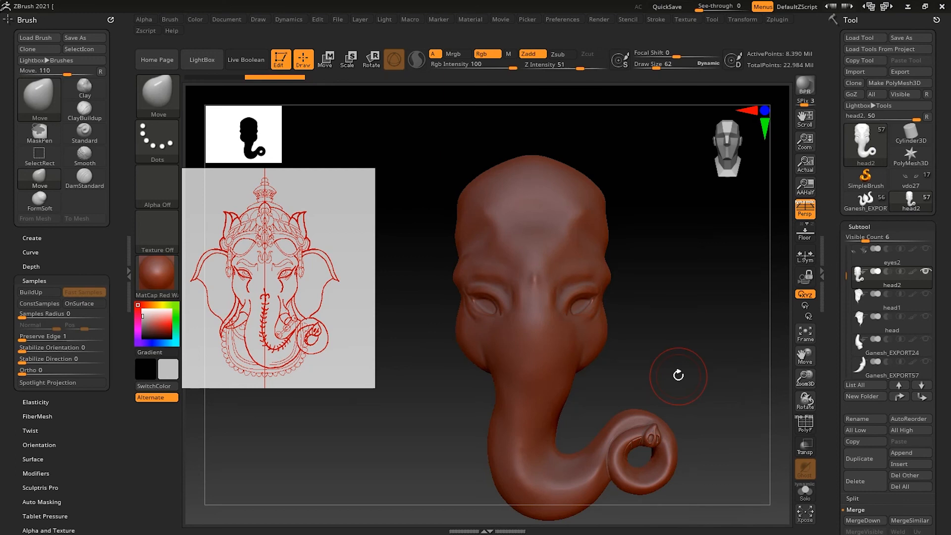
drag(720, 400, 700, 352)
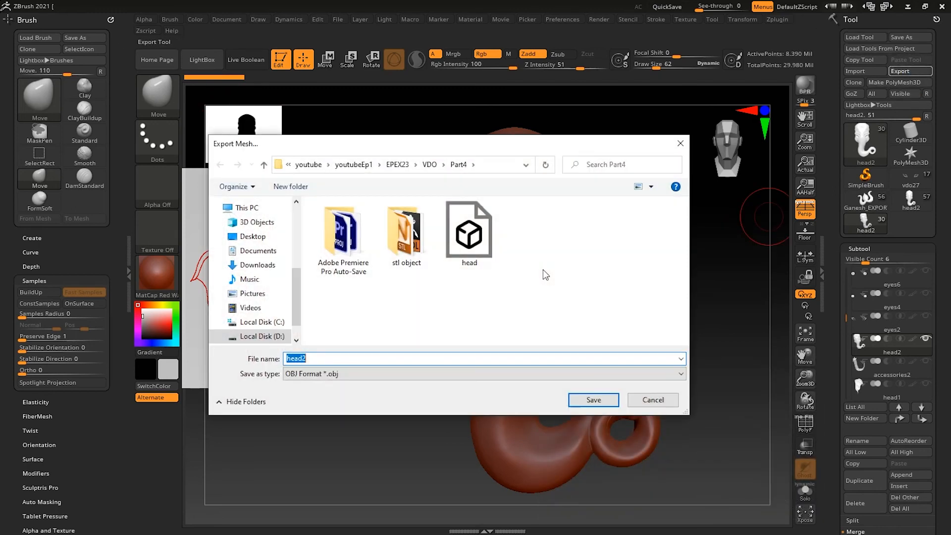
Step: Export the head2 mesh in OBJ format to the Part4 folder, overwriting the existing head file
click(469, 232)
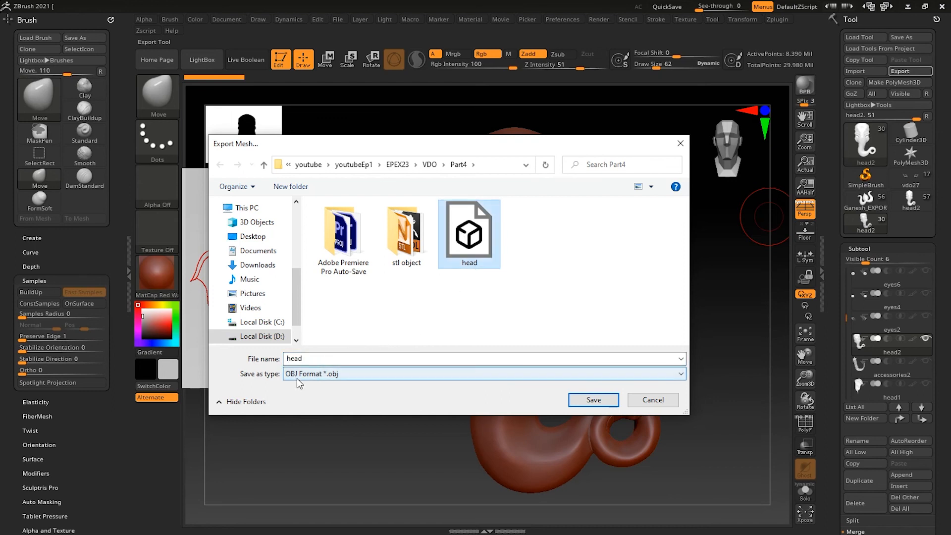
click(594, 400)
click(506, 263)
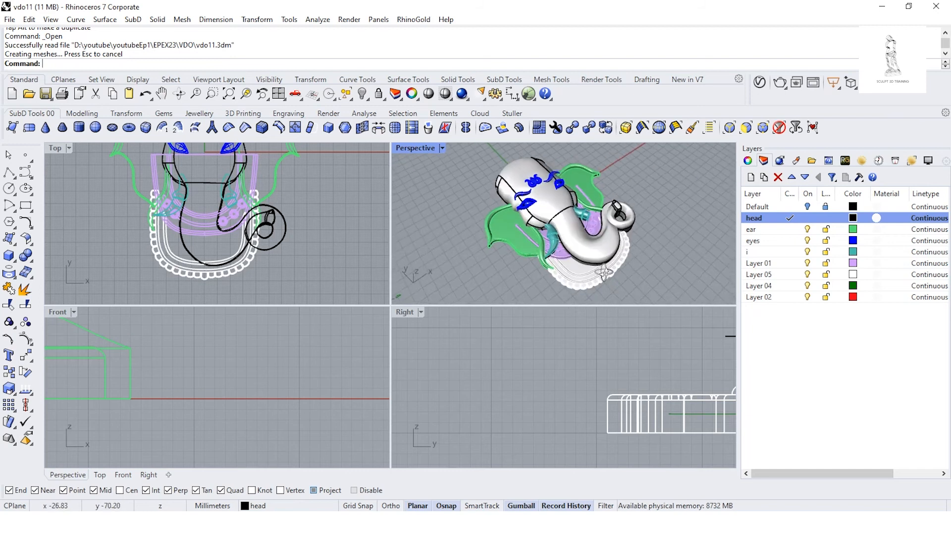
Step: Switch to Rhinoceros and import the head OBJ from the Part4 folder into vdo11, with OBJ groups imported as layers
right_drag(500, 248, 518, 257)
right_drag(213, 208, 235, 248)
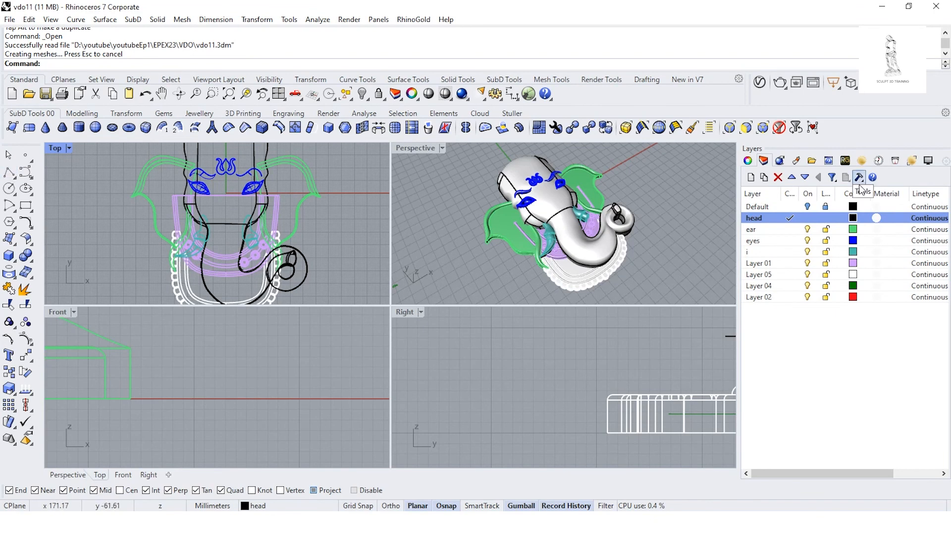
click(9, 19)
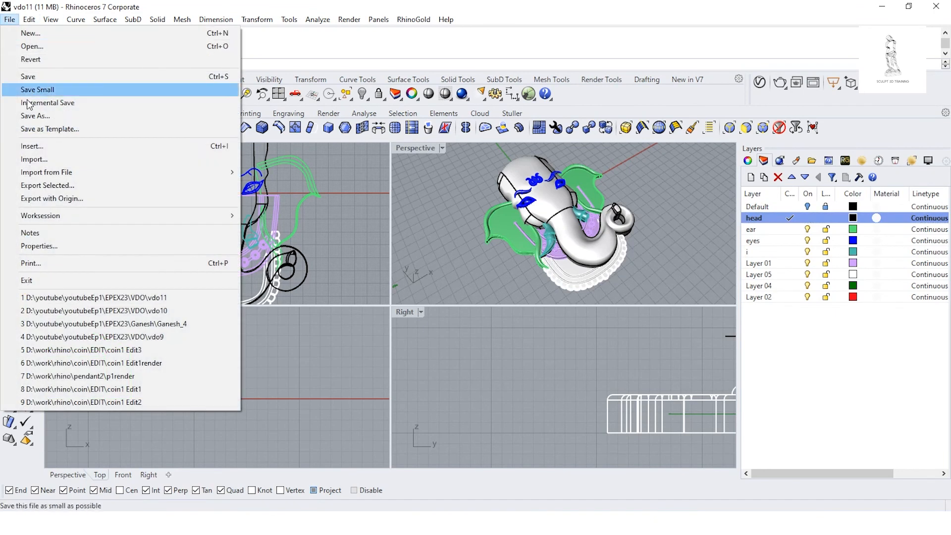
click(44, 159)
click(270, 127)
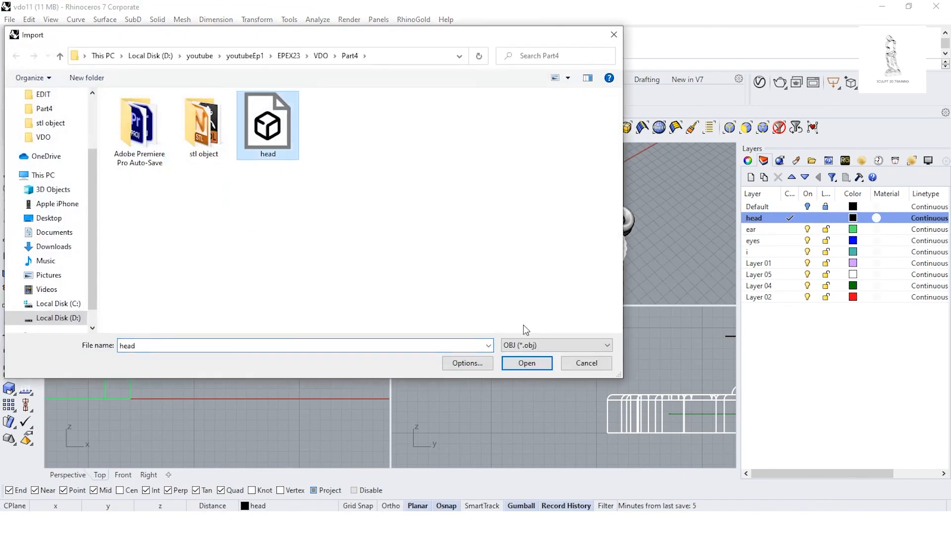
click(527, 363)
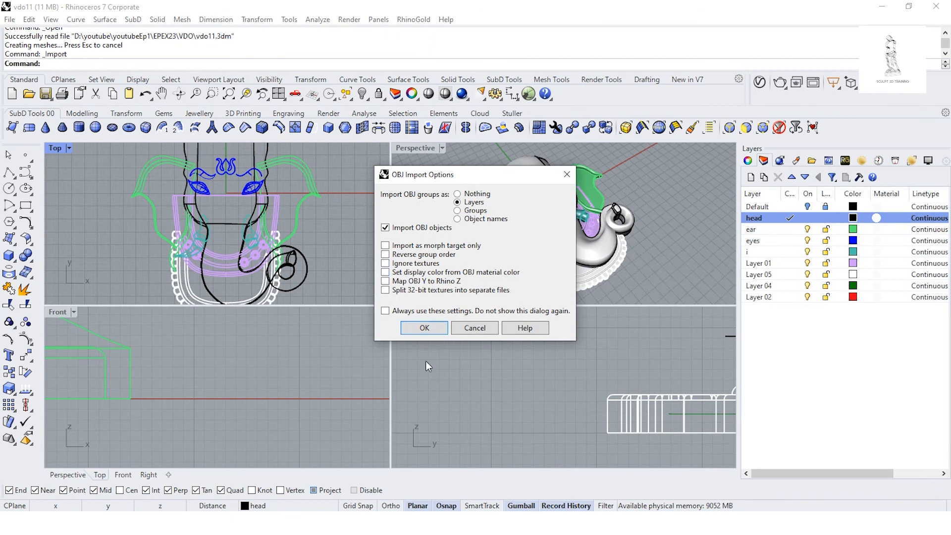
click(425, 328)
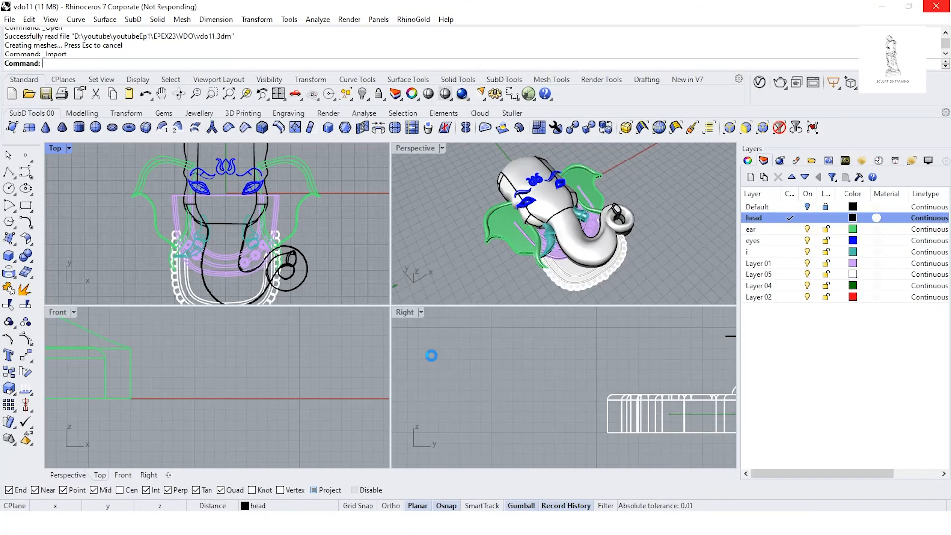
Step: Make the imported mesh's layer current, turn off the head layer, and inspect the sculpted head among the other Ganesha parts
click(642, 265)
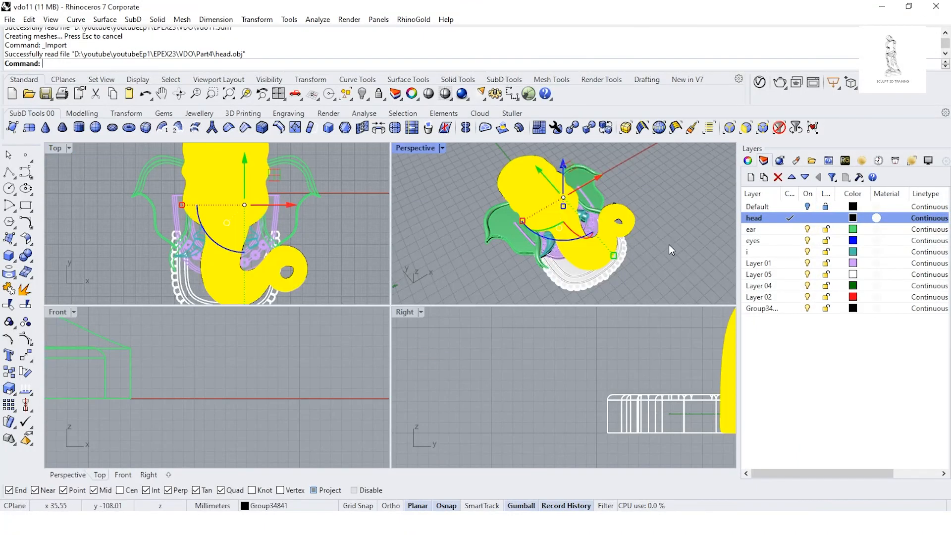
click(795, 313)
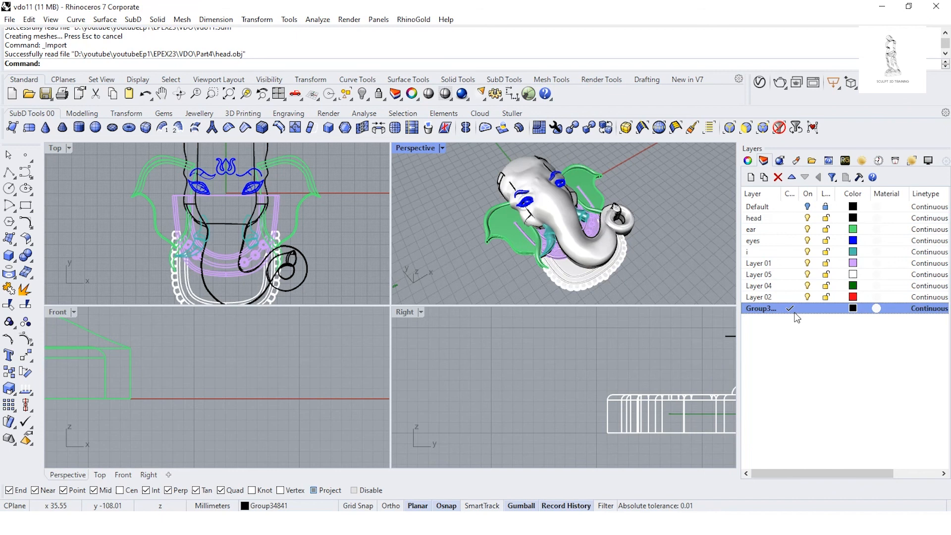
click(812, 219)
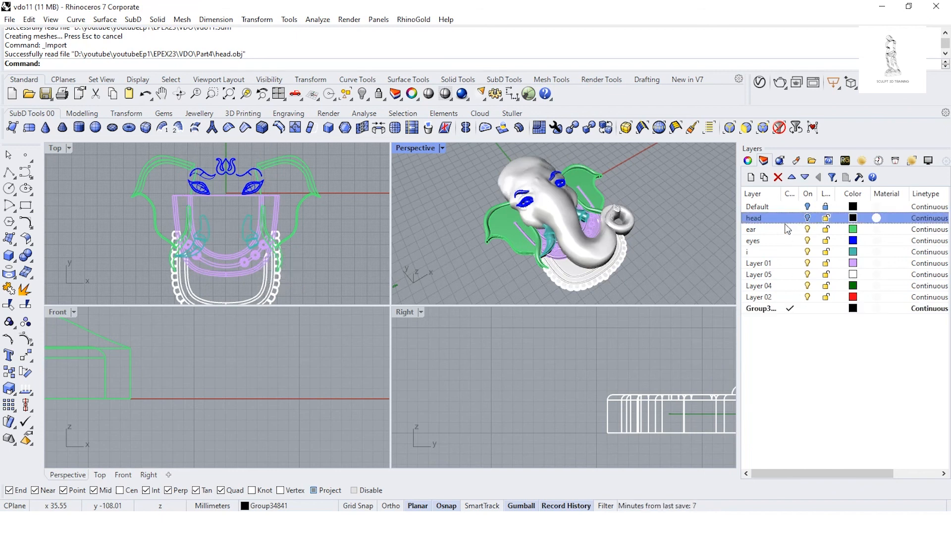
right_drag(576, 234, 681, 218)
scroll(537, 220, up, 6)
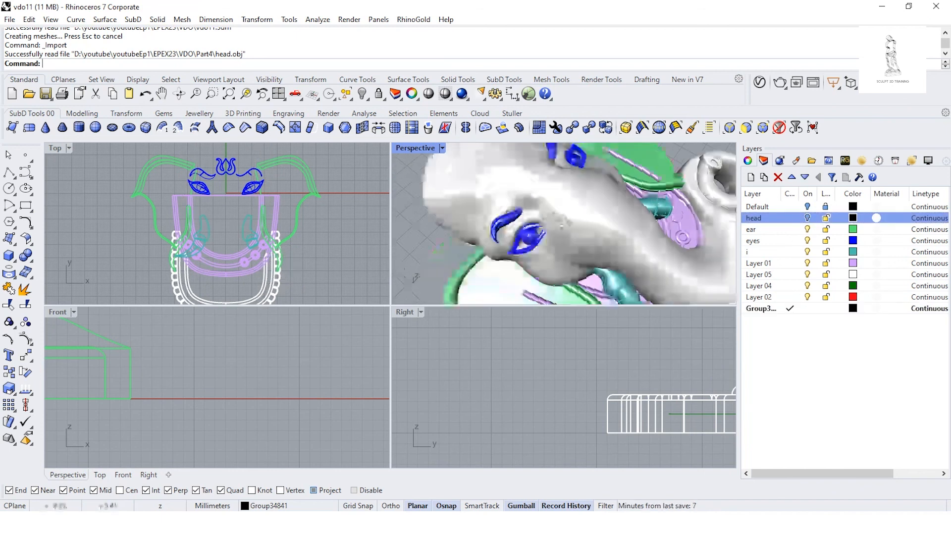
scroll(578, 187, down, 8)
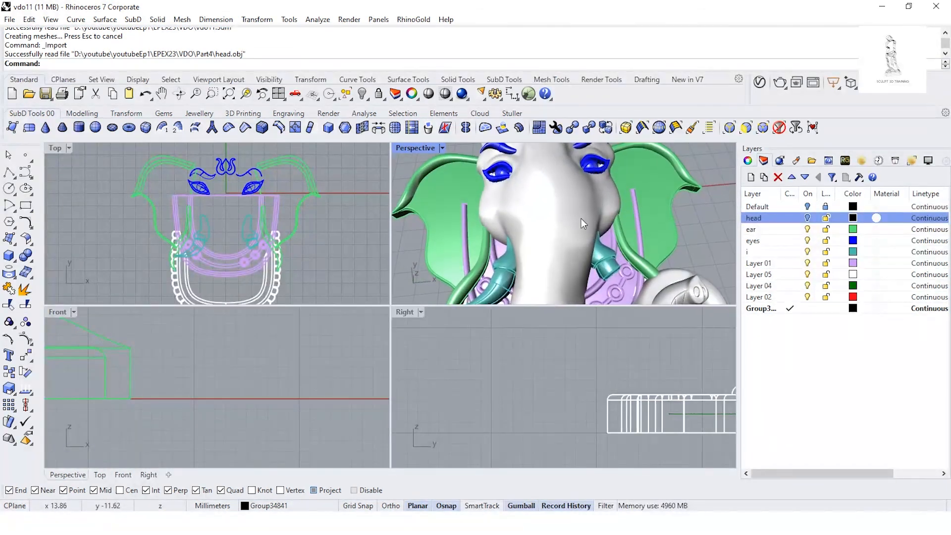
scroll(573, 243, down, 2)
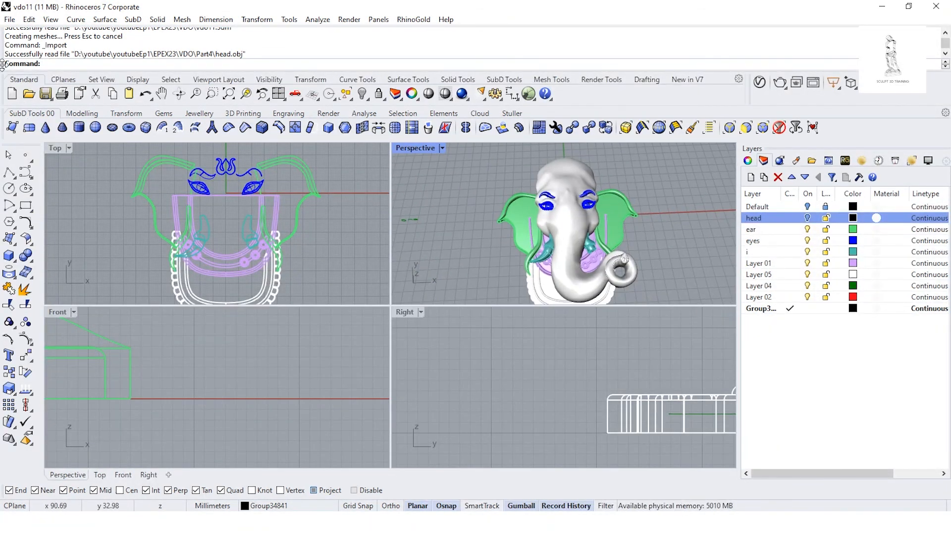